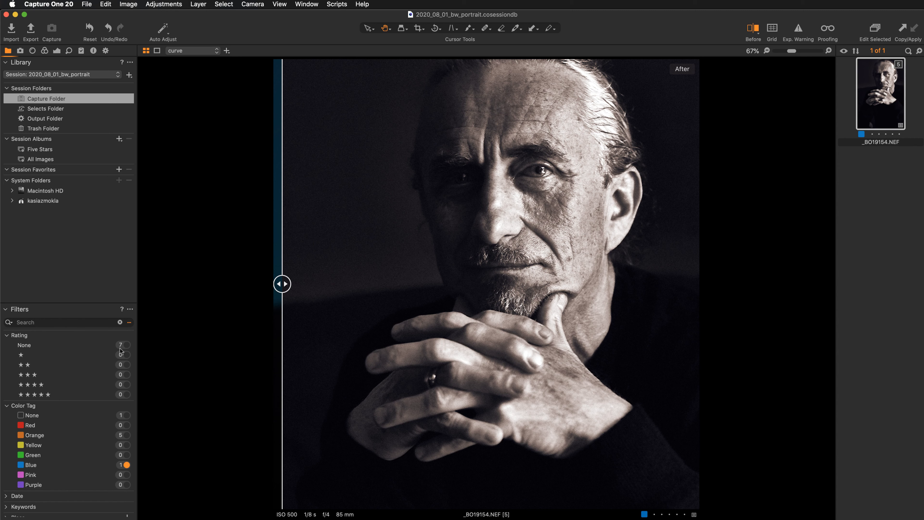
Tag the unedited variant 7 of _BO19154.NEF blue and limit the browser to blue-tagged images
left_click(126, 345)
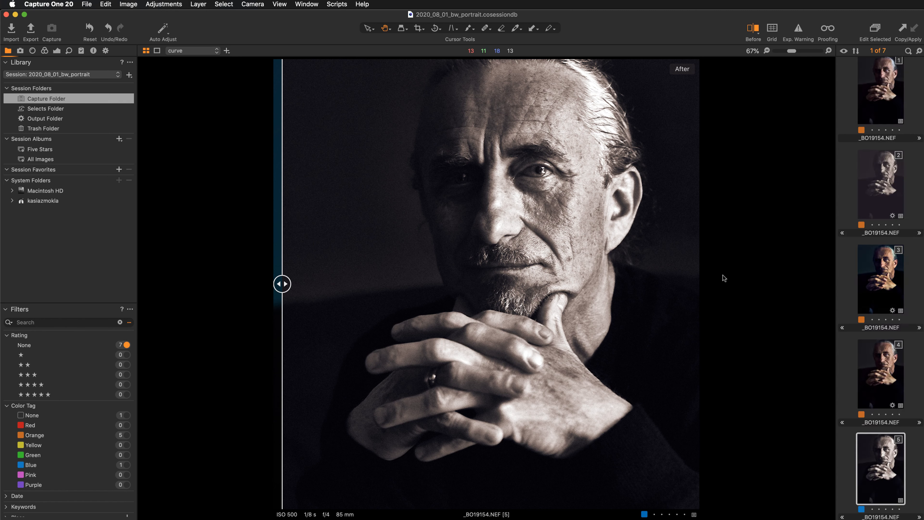
scroll(871, 230, "down", 3)
scroll(872, 232, "down", 3)
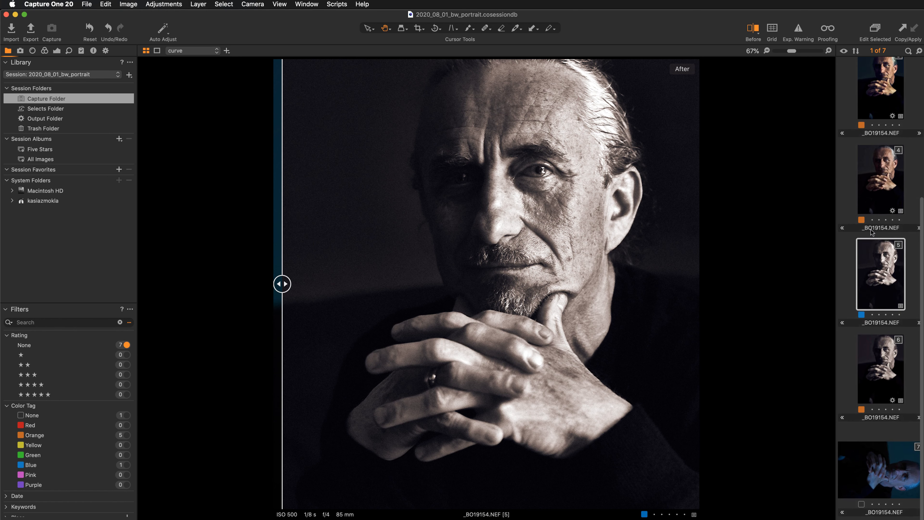
left_click(867, 470)
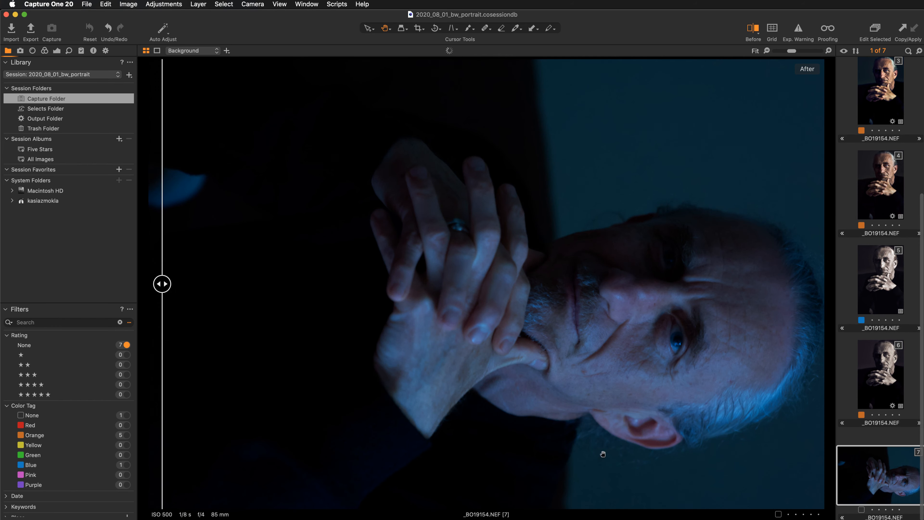
left_click(862, 510)
left_click(864, 512)
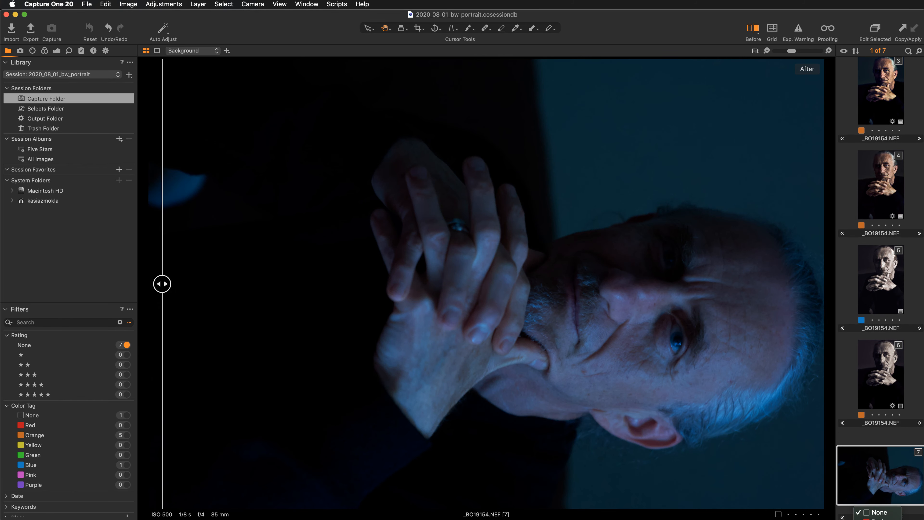
left_click(879, 519)
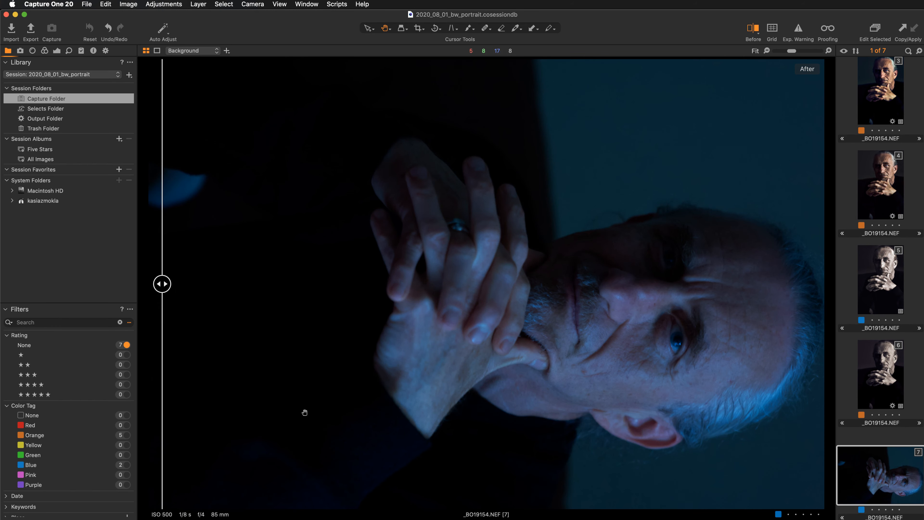
left_click(126, 465)
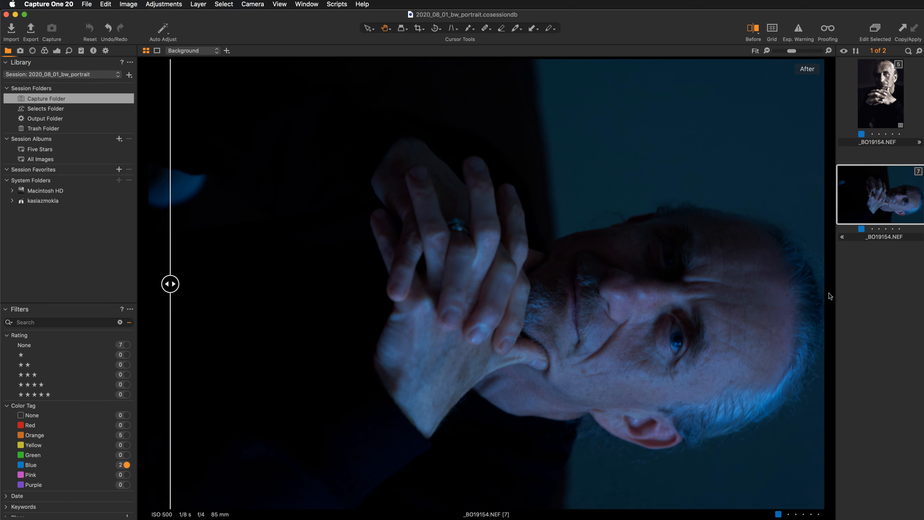
Turn off the before/after comparison and rotate variant 7 by 90° into upright portrait orientation
key("y")
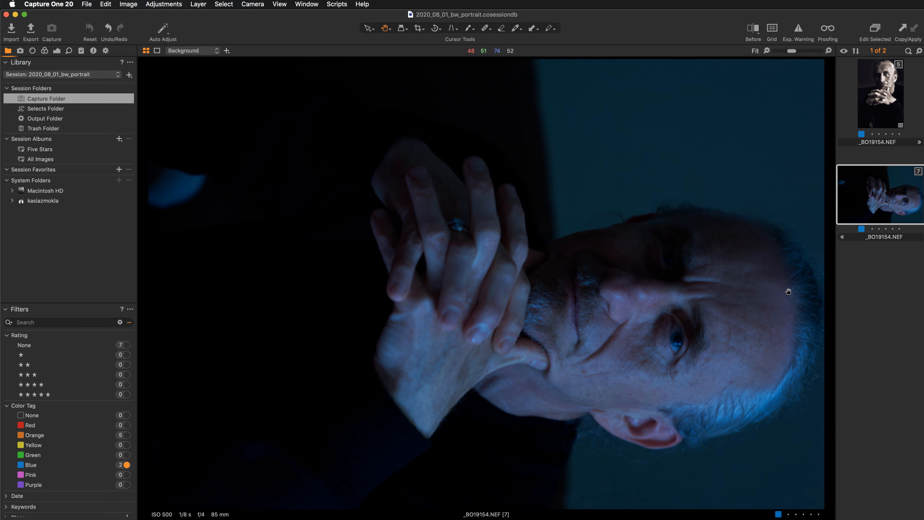
key("super+alt+l")
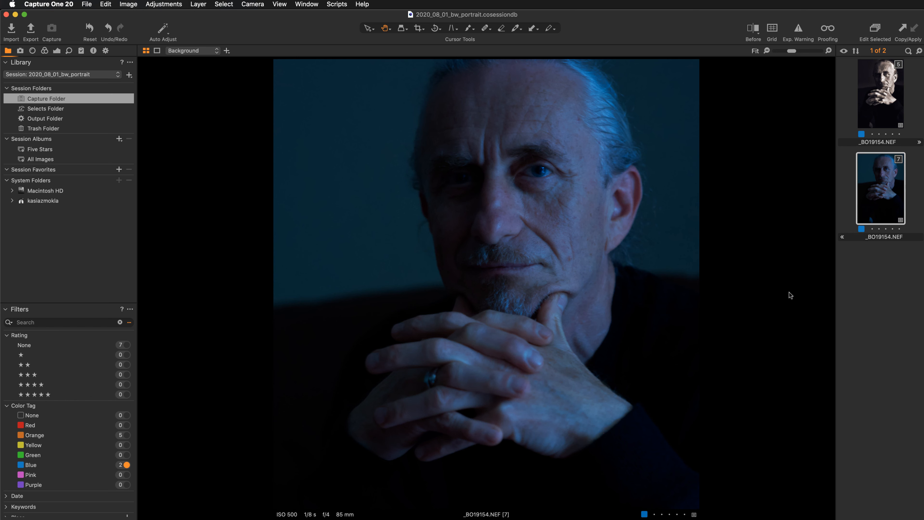
Auto-adjust the Levels on the Background layer of variant 7
left_click(673, 280)
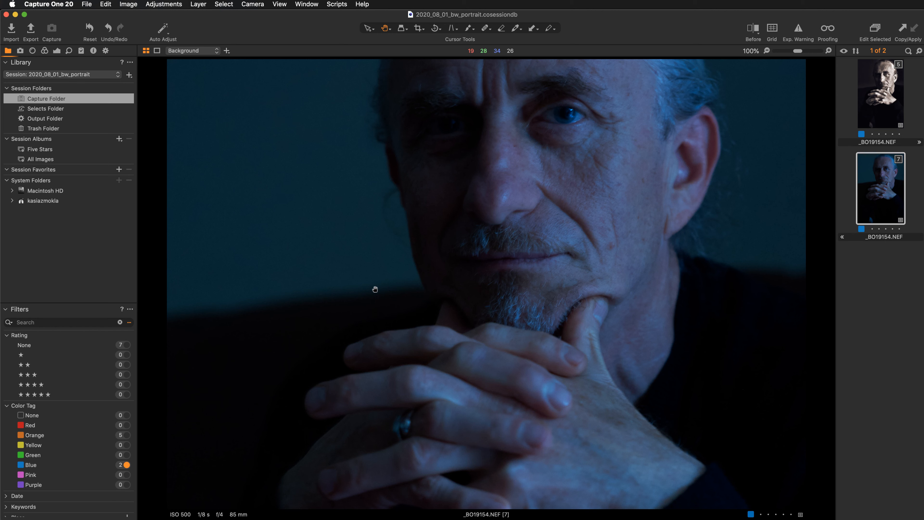
left_click(57, 51)
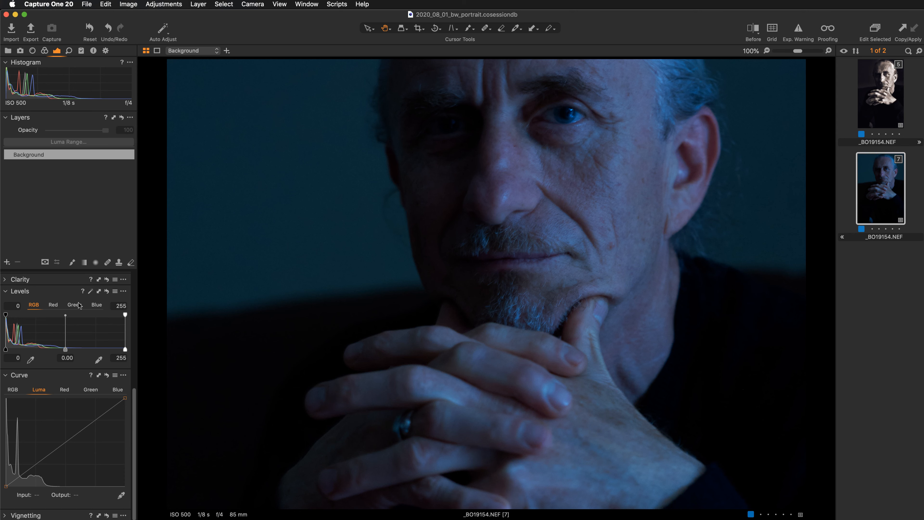
left_click(90, 292)
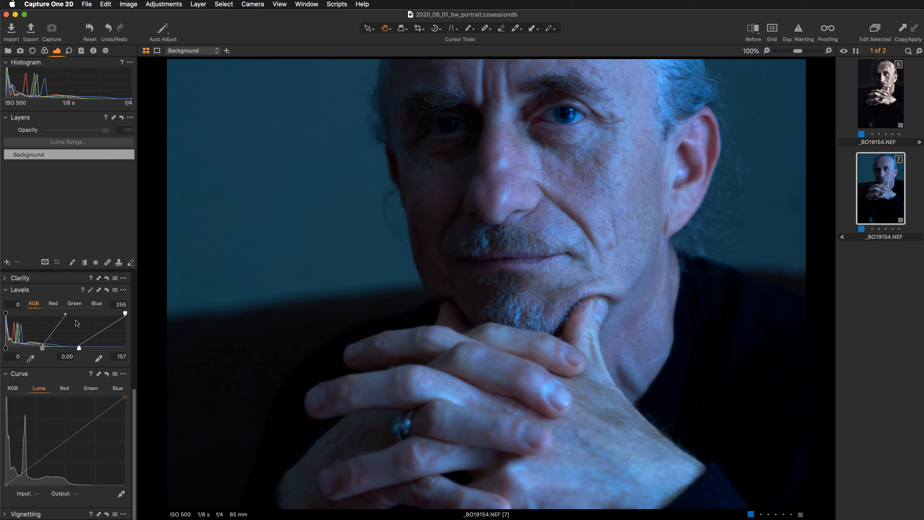
Set the Base Characteristics curve of variant 7 to Portrait
scroll(75, 320, "up", 10)
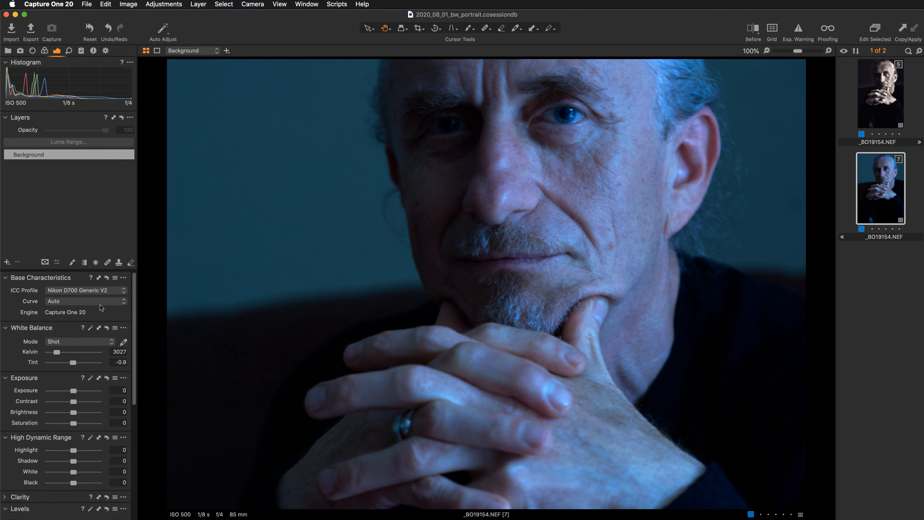
left_click(67, 303)
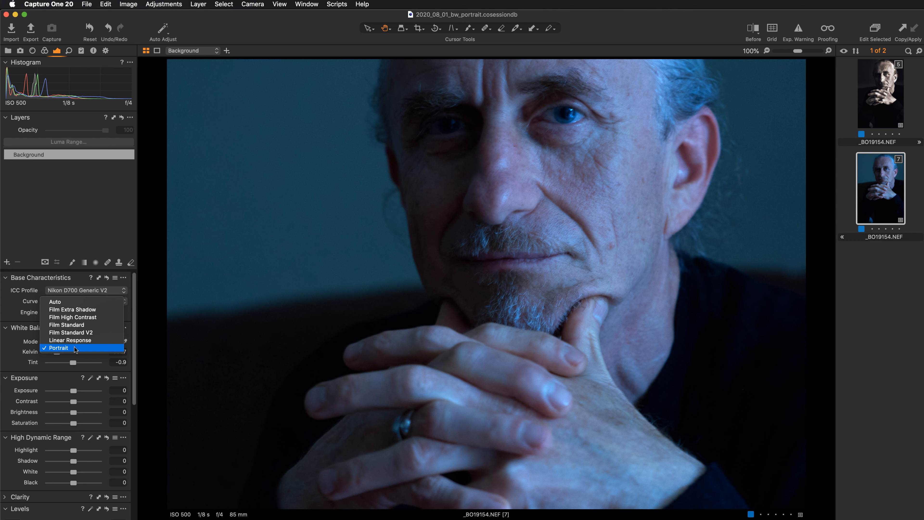
left_click(68, 302)
left_click(69, 302)
left_click(75, 346)
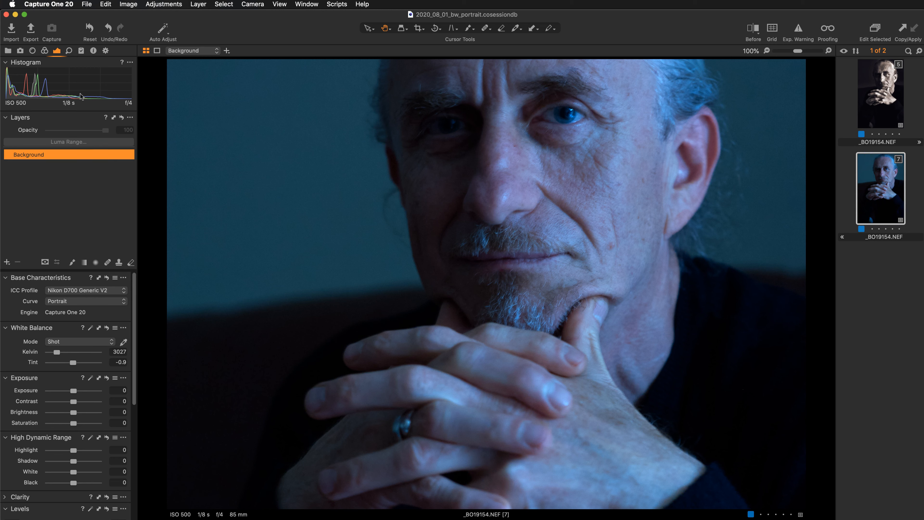
Enable the Black & White conversion on variant 7
left_click(45, 51)
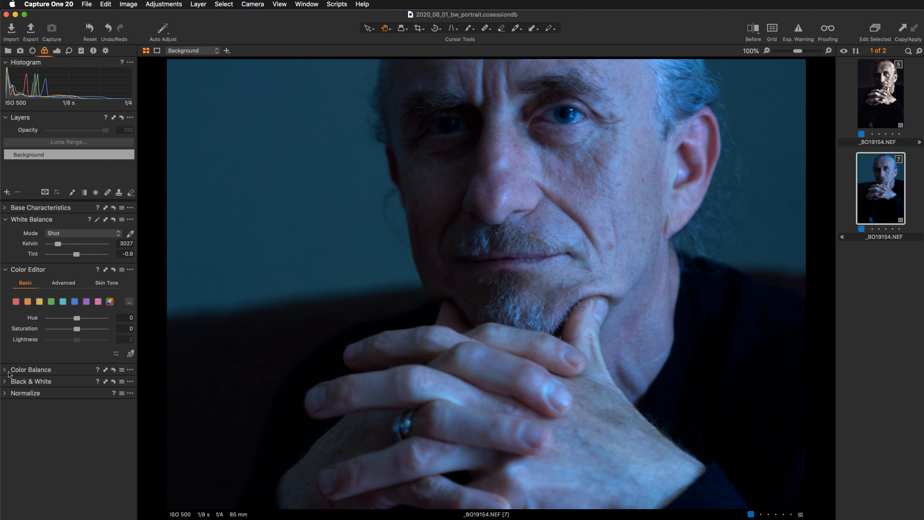
left_click(5, 383)
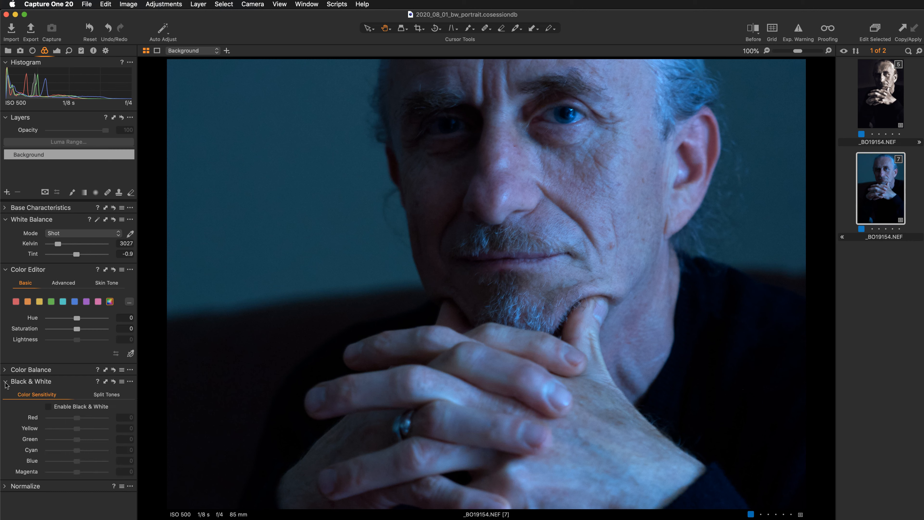
left_click(50, 407)
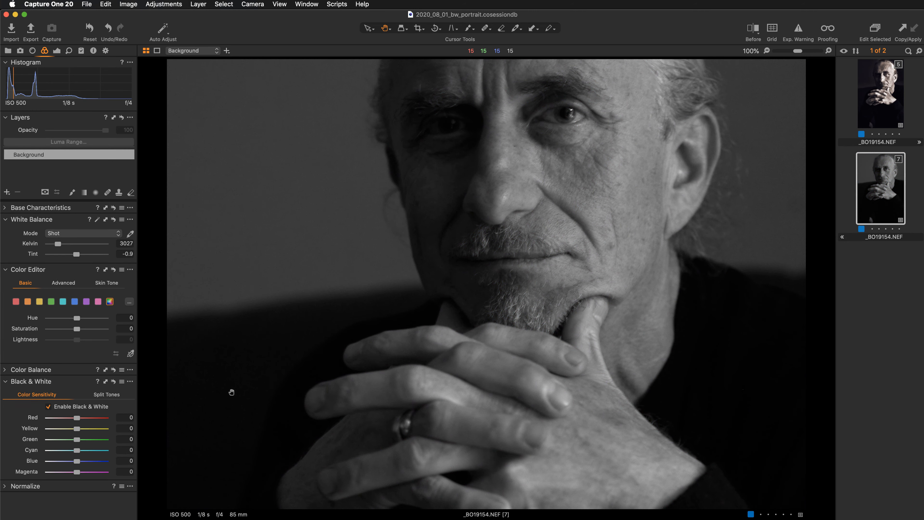
Compare finished variant 5 side by side with variant 7 and examine its layers, Background settings and Black & White color sensitivity
scroll(232, 392, "down", 1)
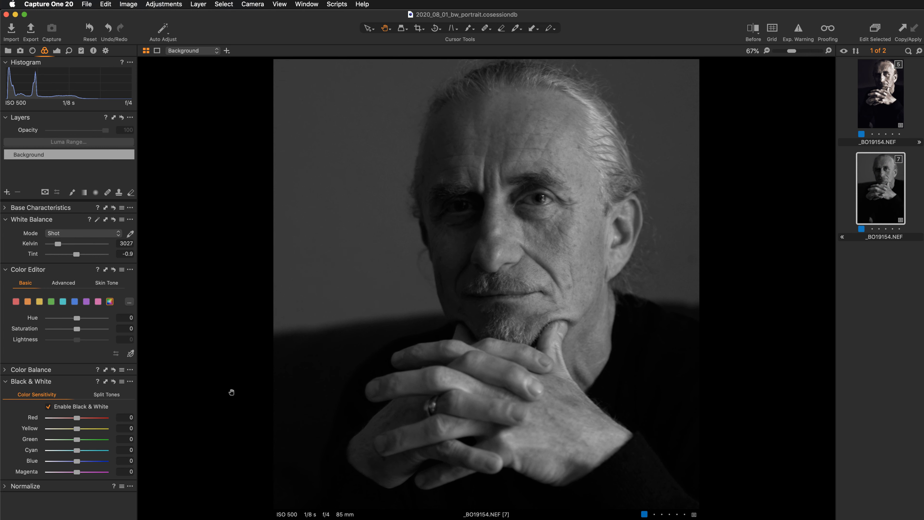
scroll(362, 337, "down", 1)
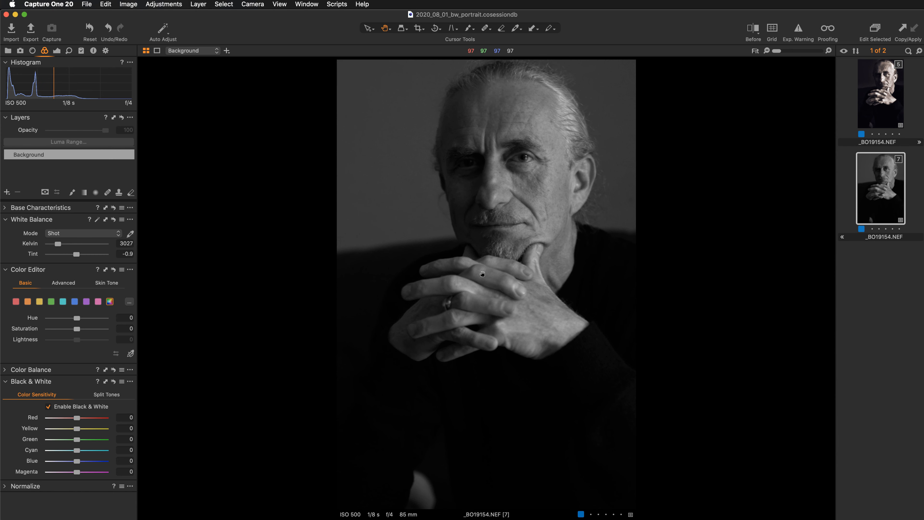
left_click(879, 96, "super")
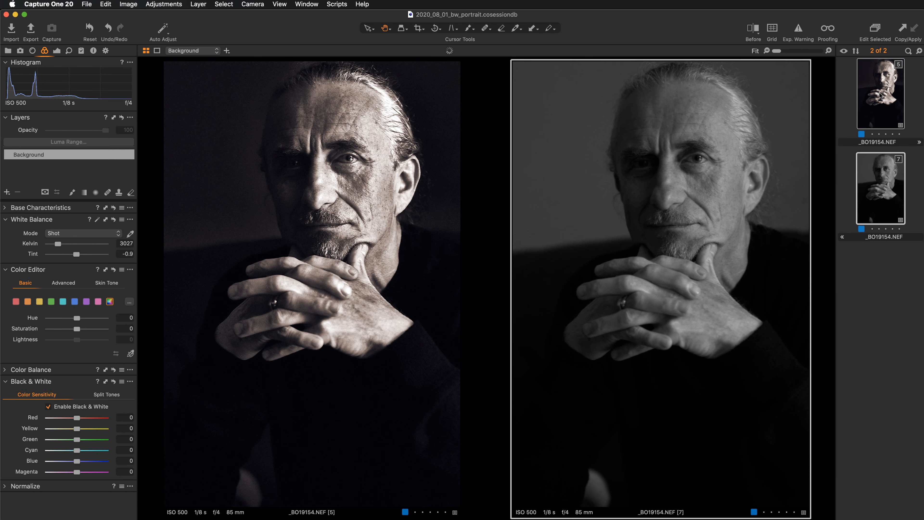
left_click(439, 302)
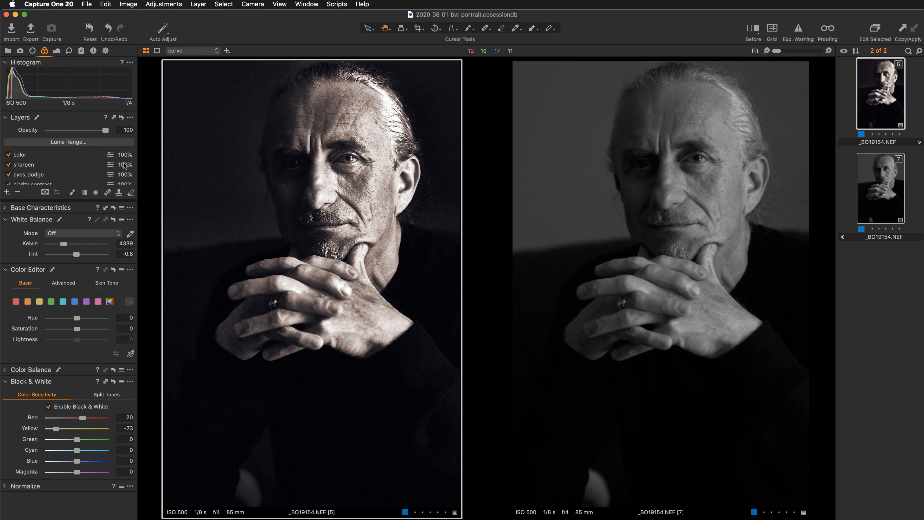
left_click(57, 51)
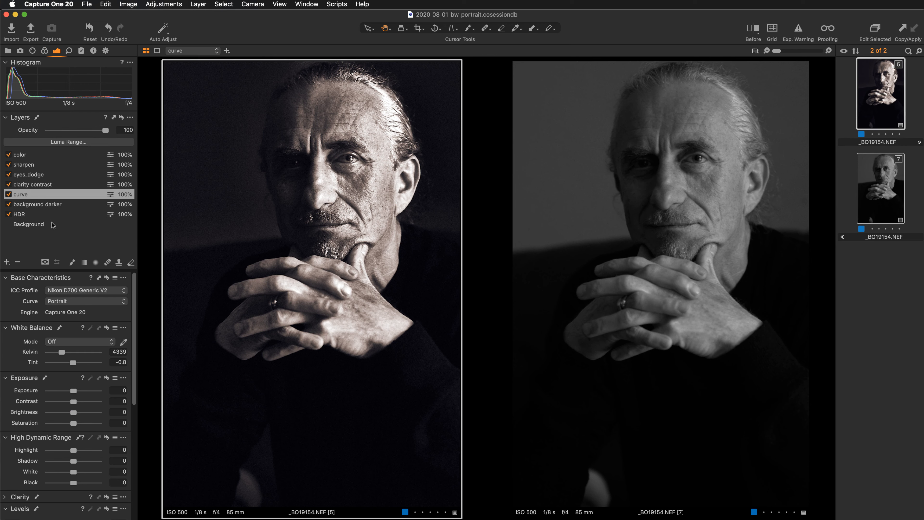
left_click(41, 225)
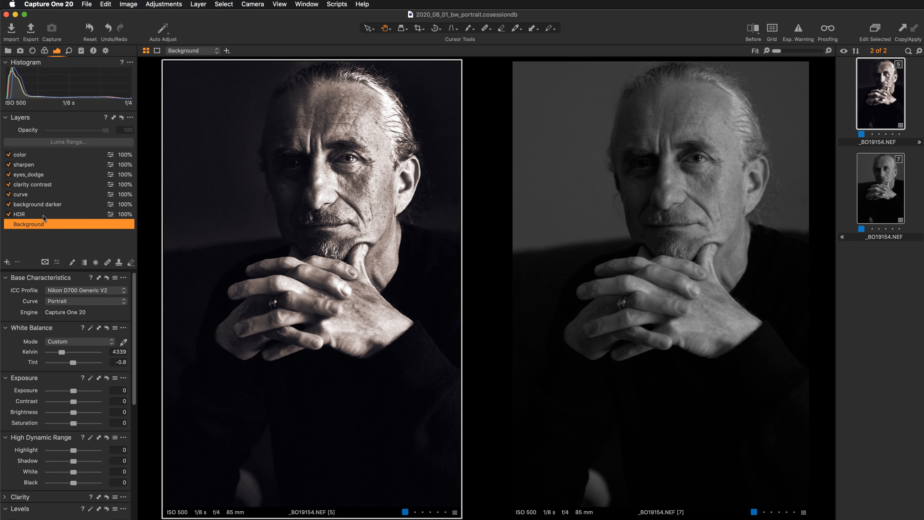
left_click(44, 51)
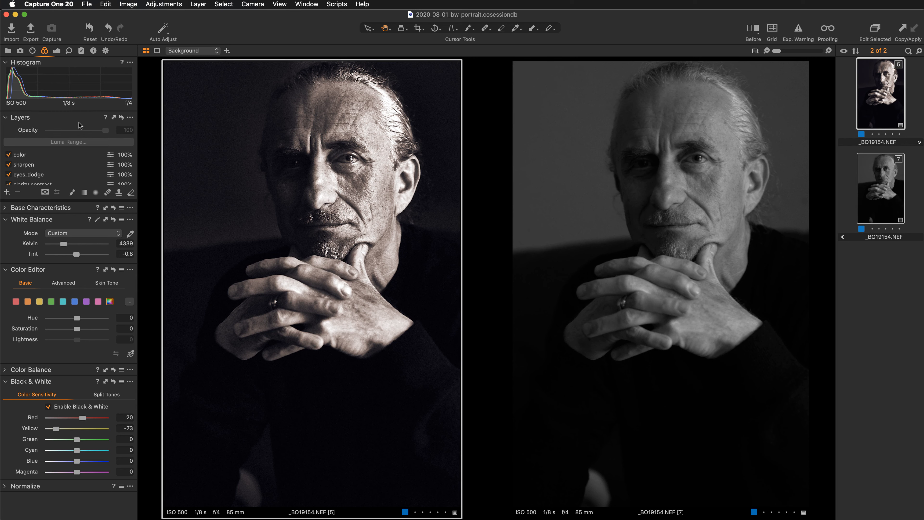
left_click(57, 51)
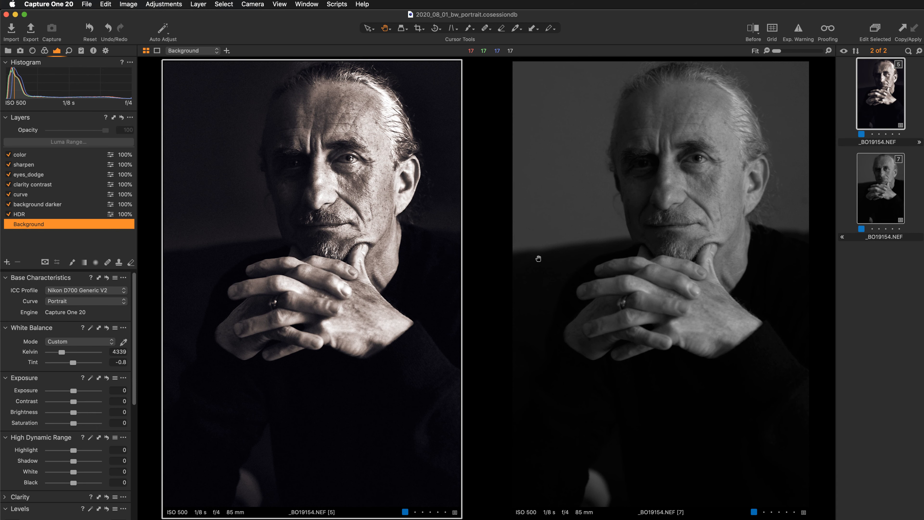
Show variant 7 alone and toggle its Black & White conversion to compare, leaving it disabled
left_click(873, 266)
left_click(880, 182)
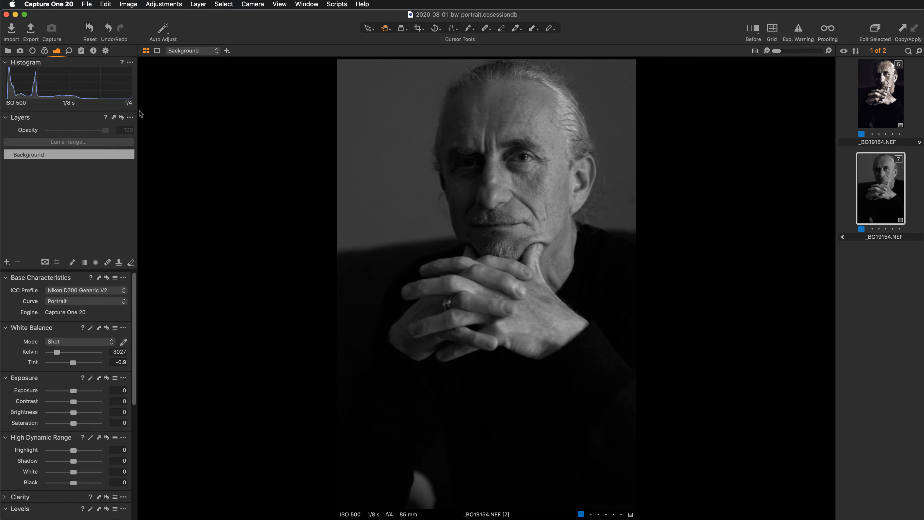
left_click(44, 51)
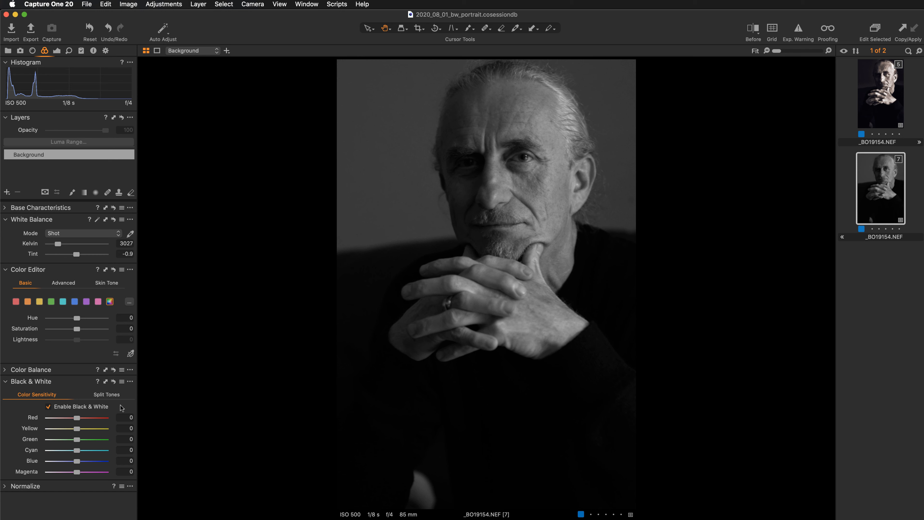
left_click(49, 407)
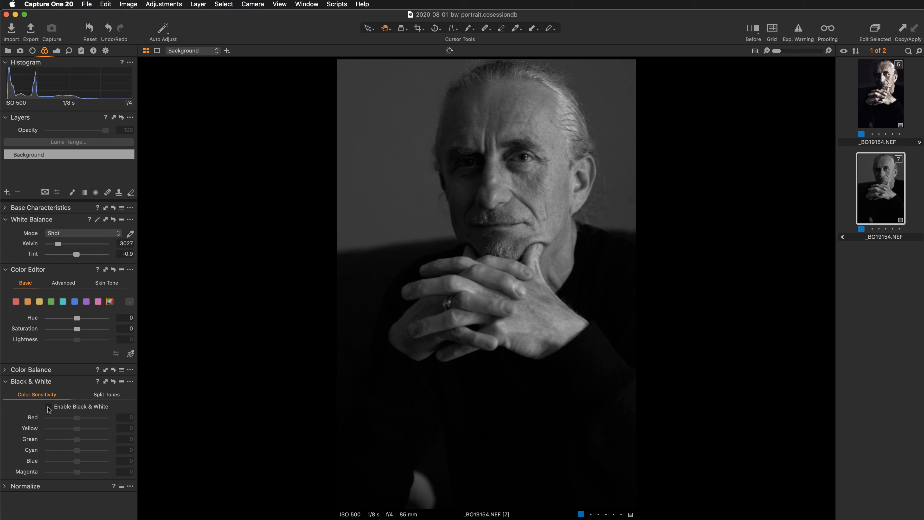
left_click(48, 407)
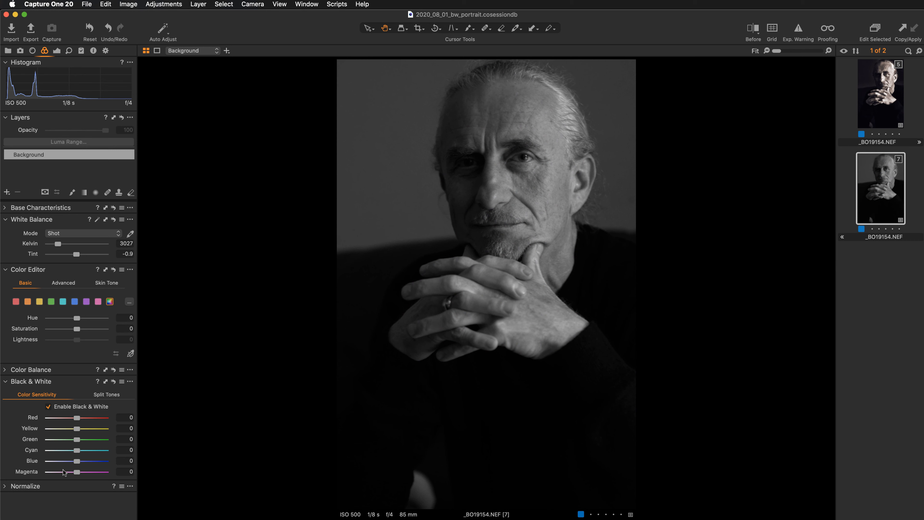
left_click(49, 406)
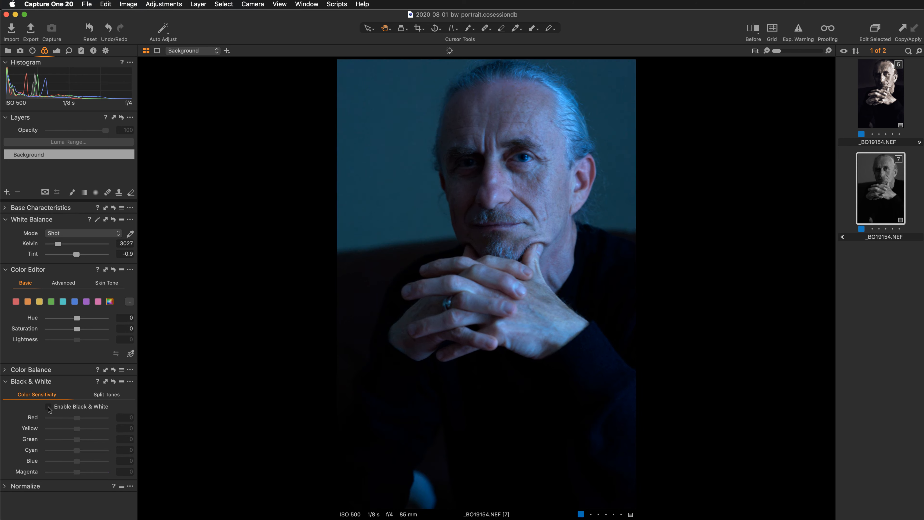
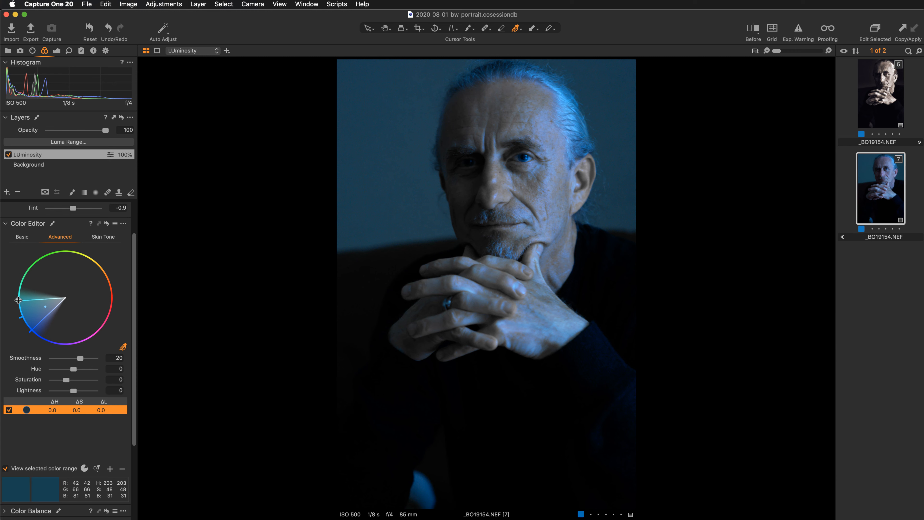
Narrow the selected blue hue range in the advanced Color Editor on the LUminosity layer
left_click_drag(19, 299, 28, 327)
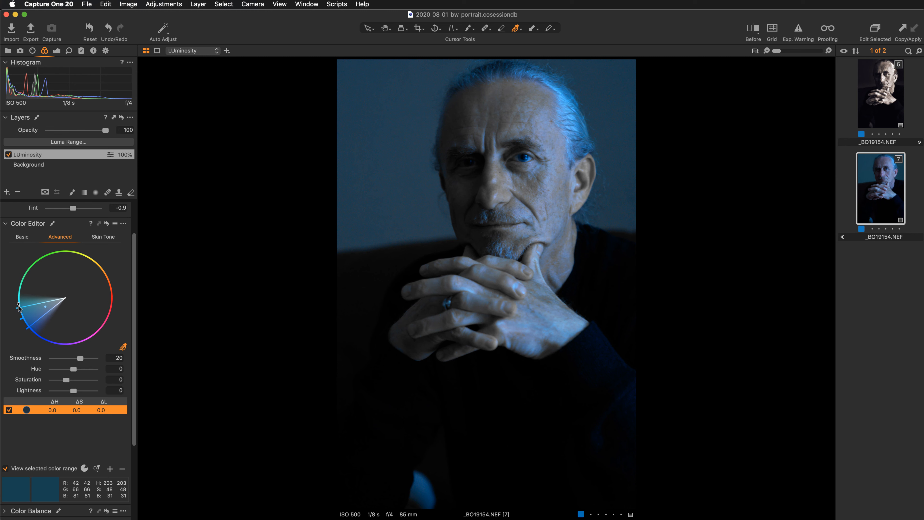
left_click_drag(18, 307, 17, 305)
Create a masked layer from the Color Editor's blue selection and display its mask on the photo
left_click(124, 225)
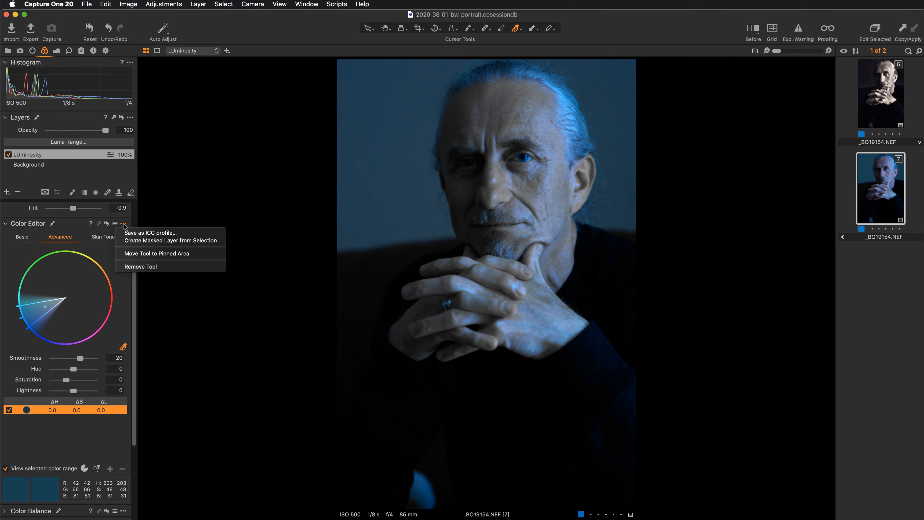
left_click(144, 241)
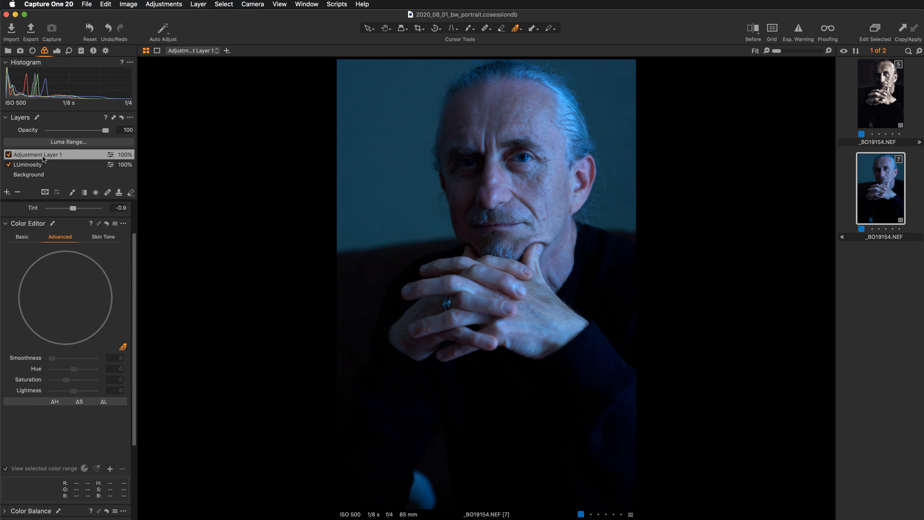
key("m")
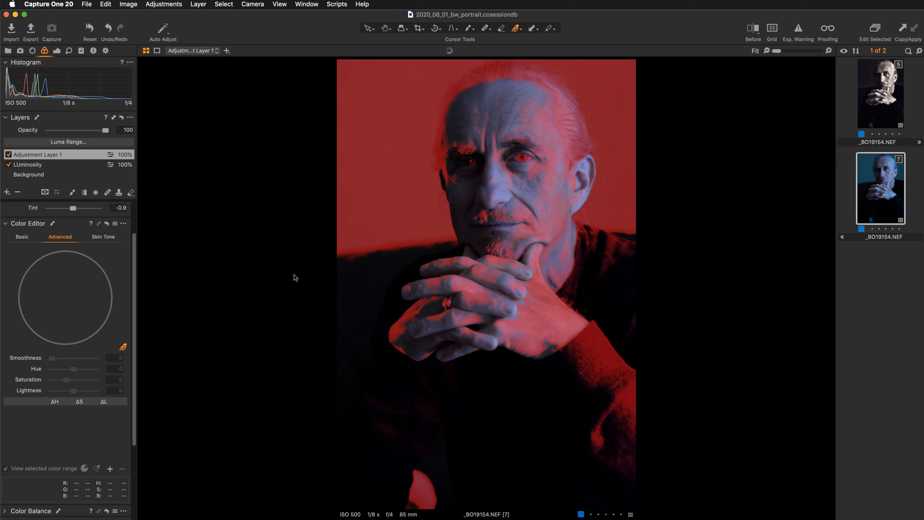
Set up the Eraser with size 368 and flow 97 for cleaning the mask over the face
key("super+plus")
key("super+plus")
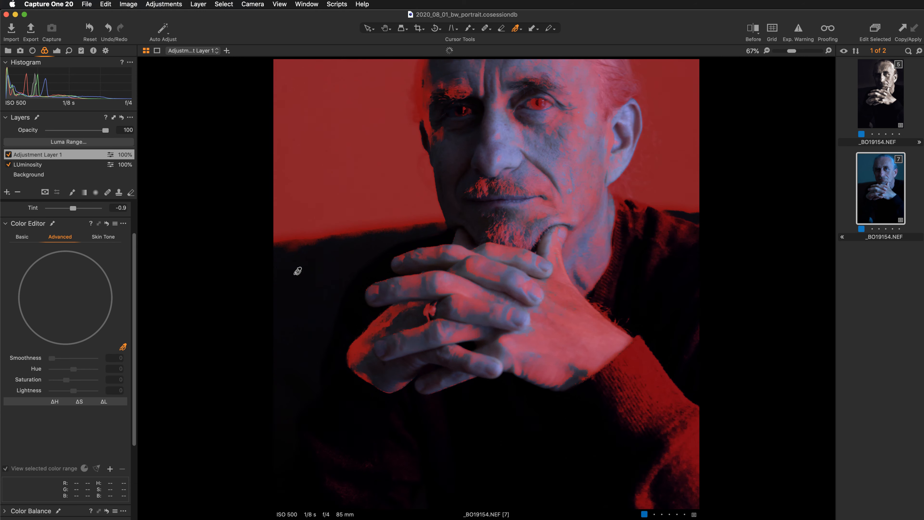
scroll(486, 298, "up", 5)
scroll(485, 298, "up", 2)
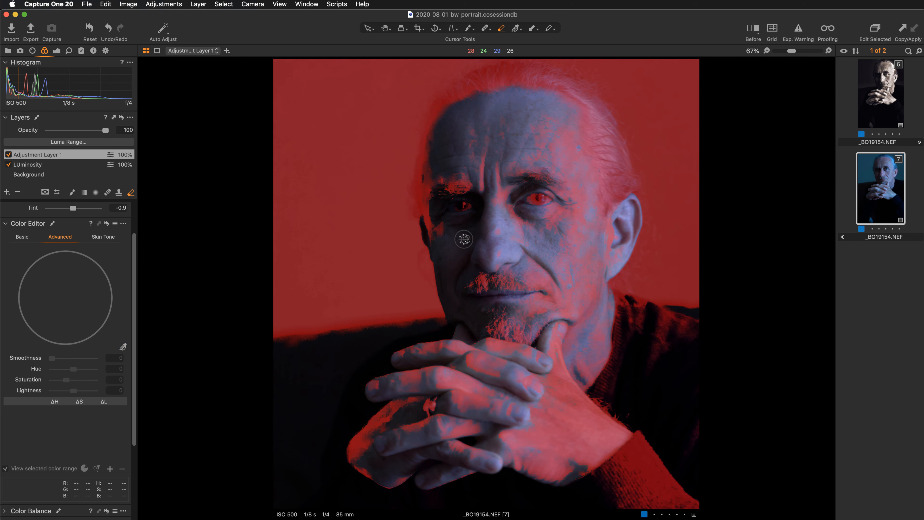
key("e")
right_click(408, 246)
left_click_drag(408, 246, 424, 245)
left_click_drag(400, 277, 472, 277)
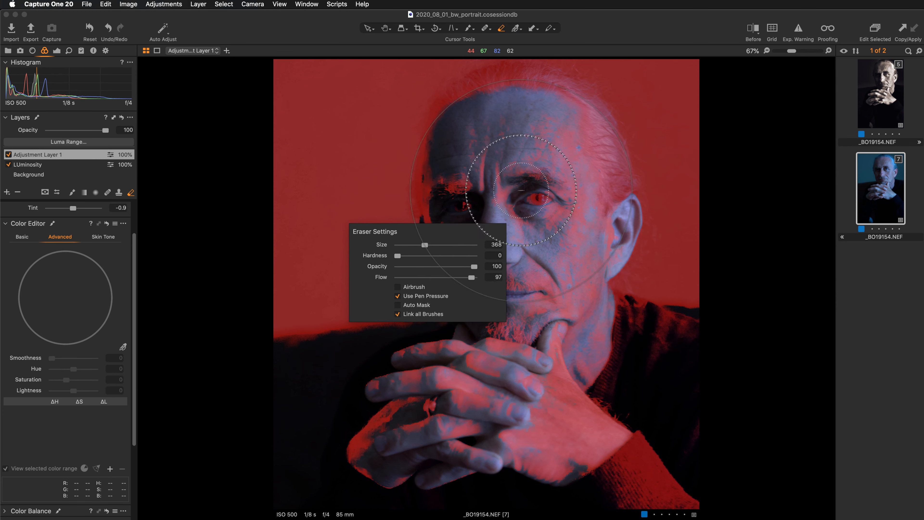
Erase the color-based mask from the eyes, face, beard, hands and neck, leaving the wall behind the man masked
left_click(509, 184)
mouse_move(526, 201)
left_mouse_down()
mouse_move(545, 210)
mouse_move(527, 201)
left_mouse_up()
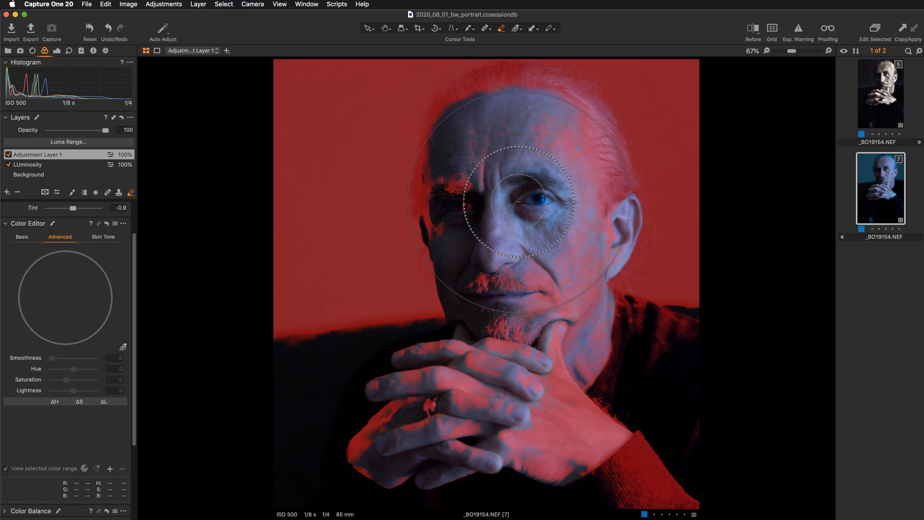
mouse_move(482, 165)
left_mouse_down()
mouse_move(487, 128)
mouse_move(466, 144)
mouse_move(466, 164)
mouse_move(527, 165)
mouse_move(553, 142)
mouse_move(583, 155)
mouse_move(493, 124)
left_mouse_up()
mouse_move(450, 218)
left_mouse_down()
mouse_move(454, 187)
mouse_move(447, 235)
mouse_move(447, 169)
mouse_move(442, 232)
mouse_move(474, 198)
mouse_move(484, 210)
mouse_move(476, 298)
mouse_move(507, 265)
mouse_move(522, 268)
mouse_move(512, 298)
mouse_move(564, 261)
mouse_move(488, 339)
mouse_move(498, 345)
mouse_move(538, 323)
mouse_move(557, 288)
mouse_move(572, 167)
mouse_move(575, 246)
mouse_move(582, 150)
mouse_move(596, 204)
mouse_move(597, 176)
mouse_move(579, 134)
mouse_move(535, 105)
mouse_move(473, 114)
mouse_move(489, 151)
left_mouse_up()
mouse_move(380, 363)
left_mouse_down()
mouse_move(460, 362)
mouse_move(430, 366)
mouse_move(473, 351)
mouse_move(382, 355)
mouse_move(327, 482)
mouse_move(434, 360)
mouse_move(344, 437)
mouse_move(387, 393)
mouse_move(352, 395)
mouse_move(407, 487)
mouse_move(499, 471)
mouse_move(467, 421)
mouse_move(434, 434)
mouse_move(496, 357)
mouse_move(466, 380)
mouse_move(555, 353)
mouse_move(545, 341)
mouse_move(510, 416)
mouse_move(529, 438)
mouse_move(565, 397)
mouse_move(603, 415)
mouse_move(508, 437)
mouse_move(483, 465)
mouse_move(576, 470)
mouse_move(643, 459)
mouse_move(496, 397)
left_mouse_up()
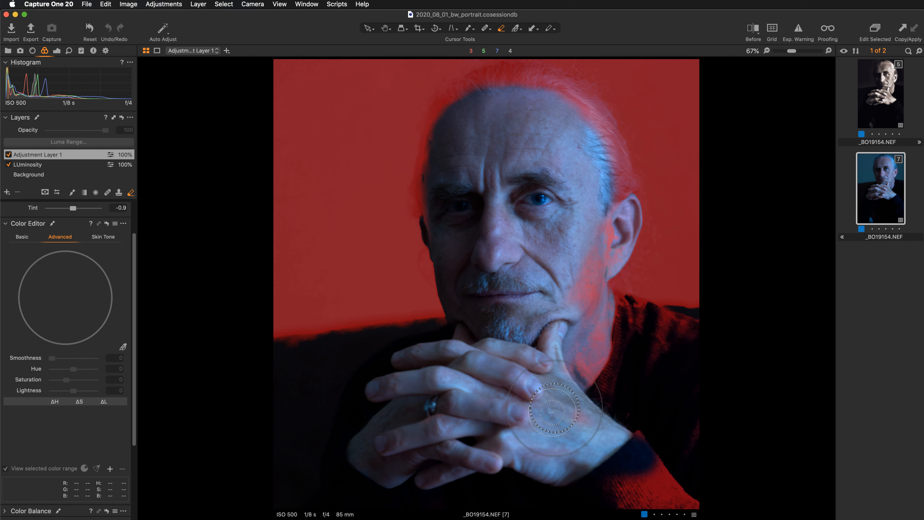
mouse_move(600, 234)
left_mouse_down()
mouse_move(596, 255)
mouse_move(567, 284)
mouse_move(589, 291)
mouse_move(613, 372)
mouse_move(603, 403)
mouse_move(571, 412)
left_mouse_up()
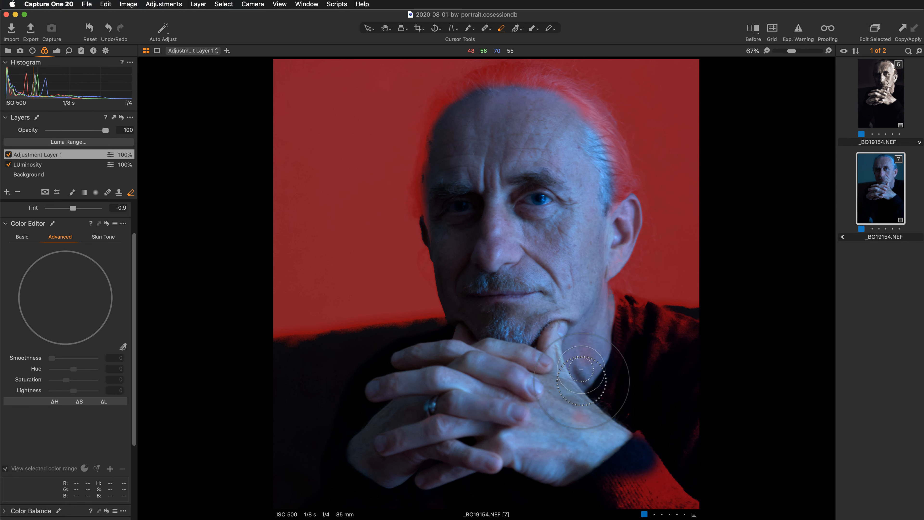
Enlarge the eraser and remove the mask from the lit sleeve and the adjoining edge of the sweater
key("super+minus")
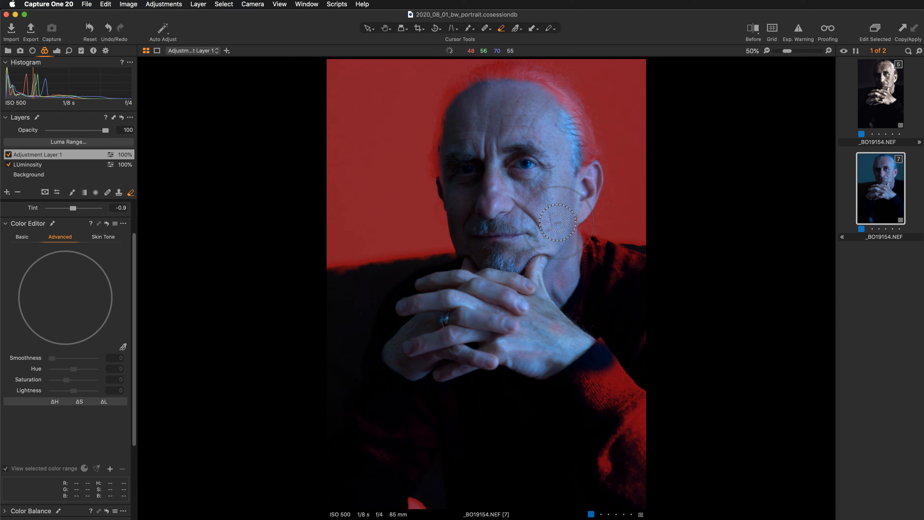
key("bracketright")
key("bracketright")
key("bracketright")
key("bracketright")
key("bracketright")
key("bracketright")
key("bracketright")
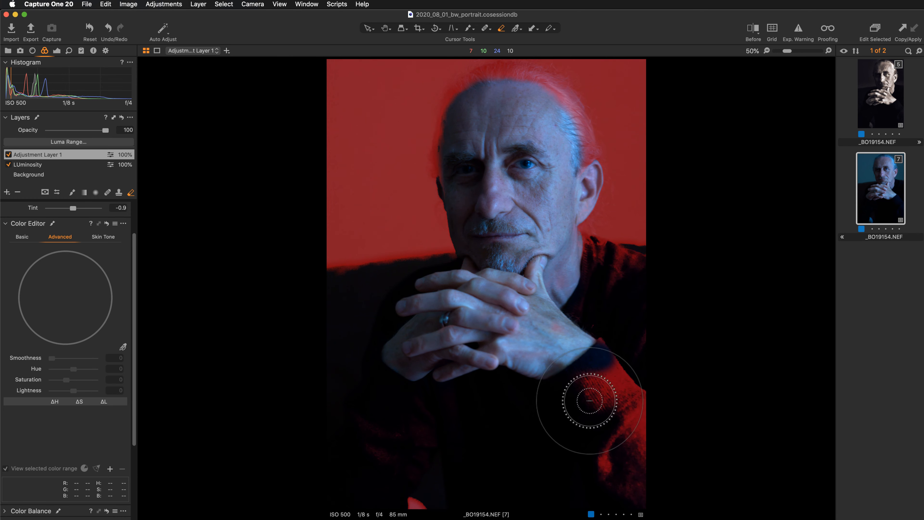
mouse_move(587, 388)
left_mouse_down()
mouse_move(592, 364)
mouse_move(573, 394)
mouse_move(588, 359)
mouse_move(619, 375)
mouse_move(642, 409)
mouse_move(665, 415)
mouse_move(618, 464)
left_mouse_up()
mouse_move(417, 472)
left_mouse_down()
mouse_move(423, 485)
mouse_move(509, 442)
mouse_move(500, 338)
left_mouse_up()
key("super+z")
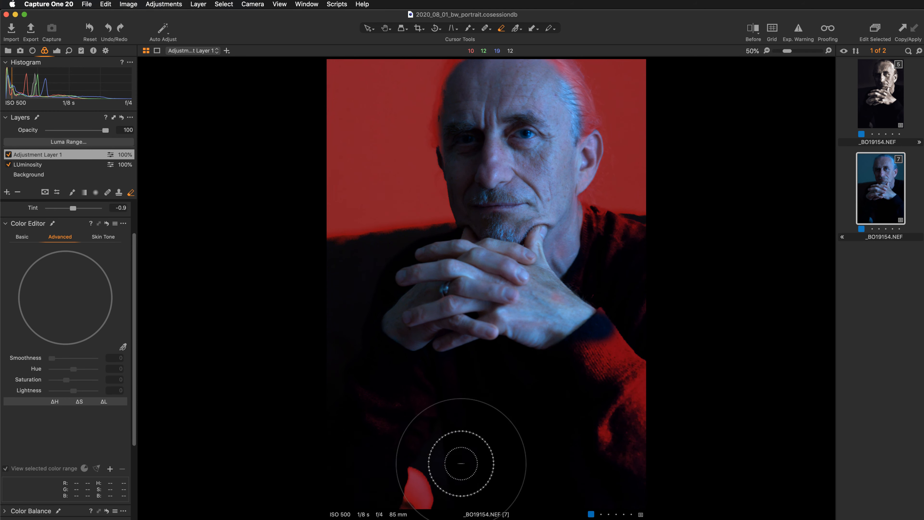
mouse_move(582, 348)
left_mouse_down()
mouse_move(590, 395)
mouse_move(614, 362)
mouse_move(597, 440)
mouse_move(648, 449)
mouse_move(650, 464)
mouse_move(653, 432)
mouse_move(569, 383)
mouse_move(433, 350)
mouse_move(359, 421)
mouse_move(449, 402)
mouse_move(531, 354)
left_mouse_up()
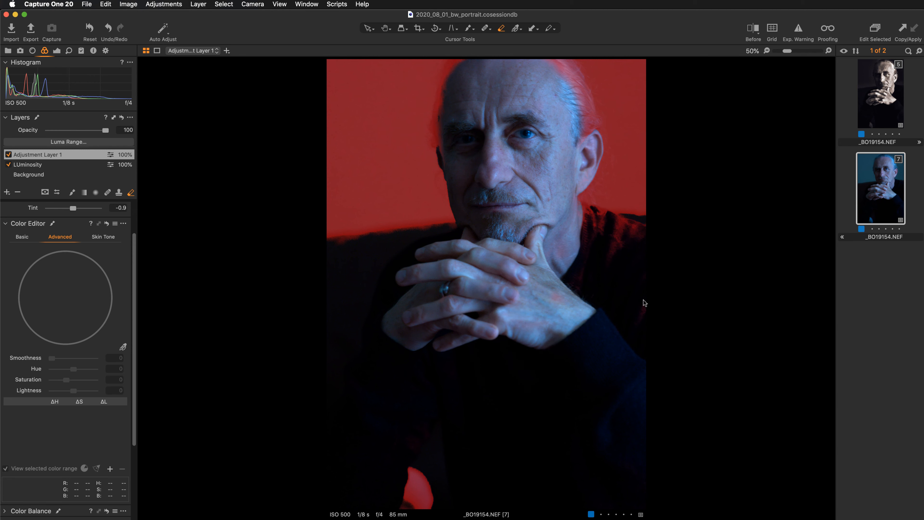
left_click_drag(640, 320, 637, 302)
Refine the mask of Adjustment Layer 1 with a radius of 218
key("super+plus")
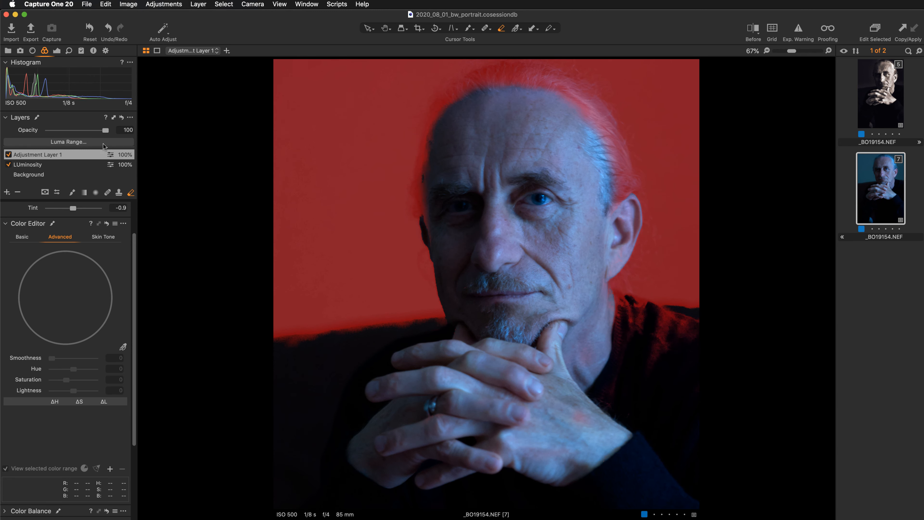
right_click(87, 154)
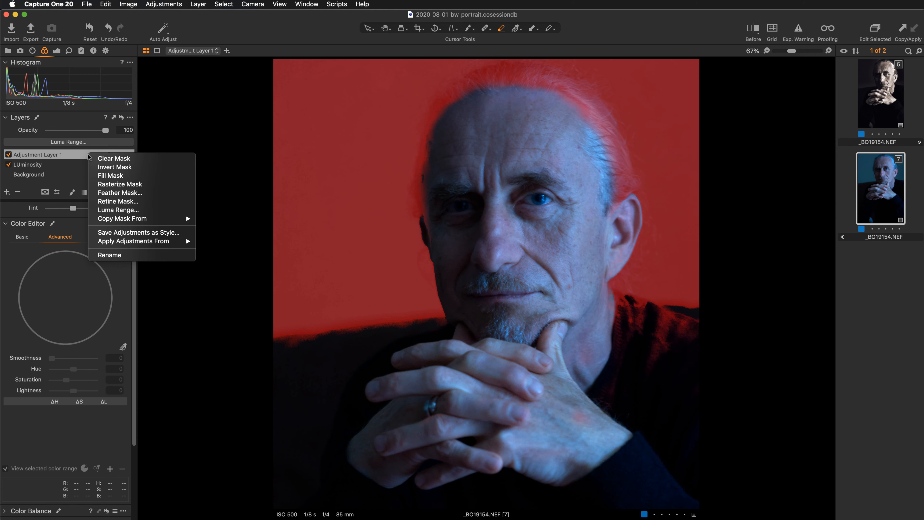
left_click(106, 202)
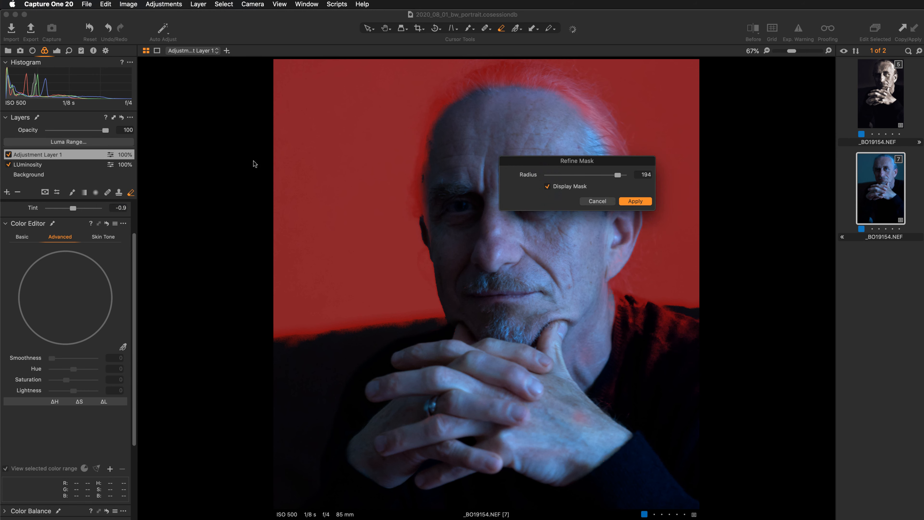
left_click_drag(529, 160, 205, 133)
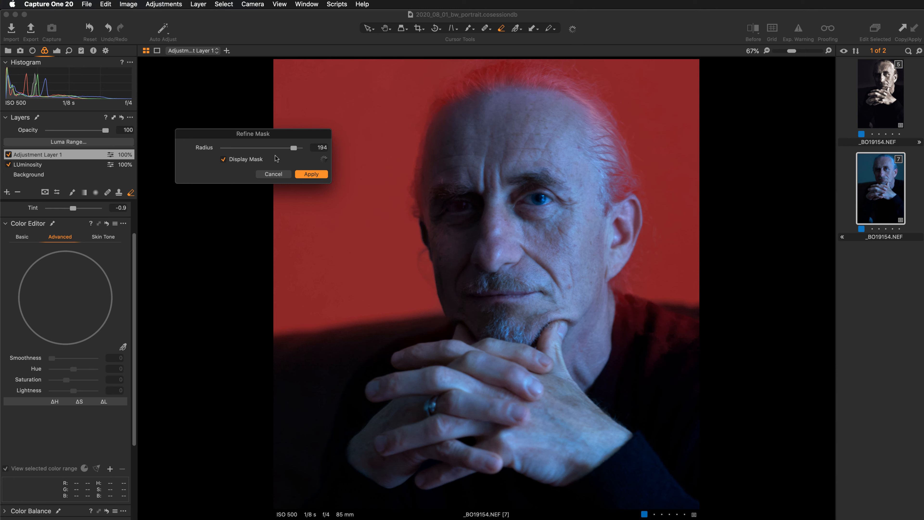
left_click_drag(293, 148, 226, 150)
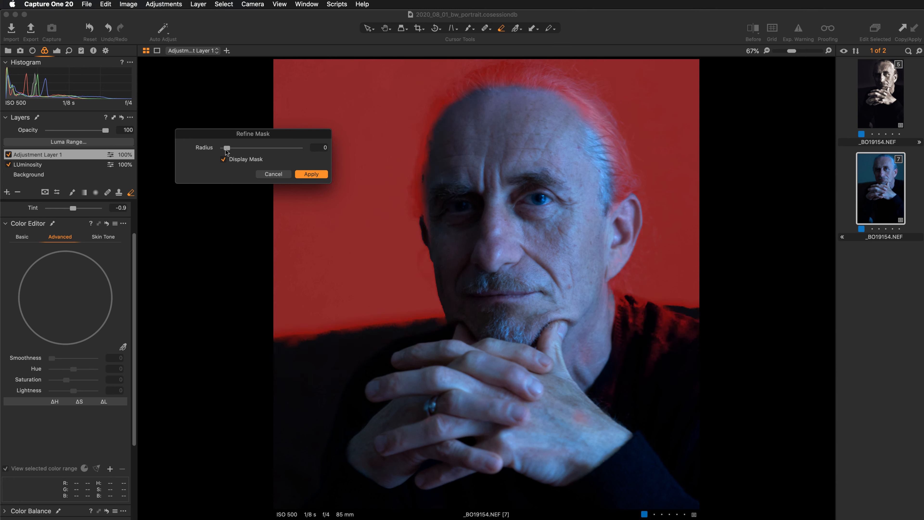
left_click_drag(226, 149, 295, 148)
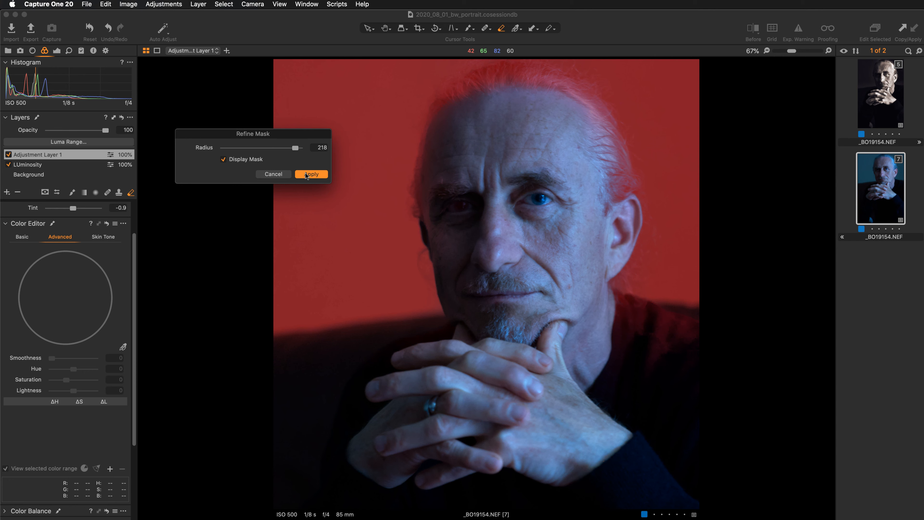
left_click(306, 172)
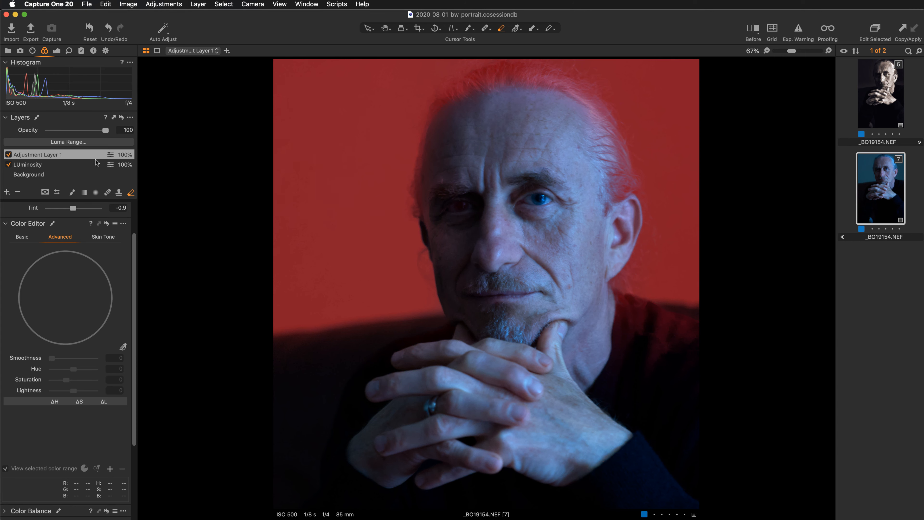
Copy the mask from Adjustment Layer 1 to the LUminosity layer and delete Adjustment Layer 1
left_click(32, 167)
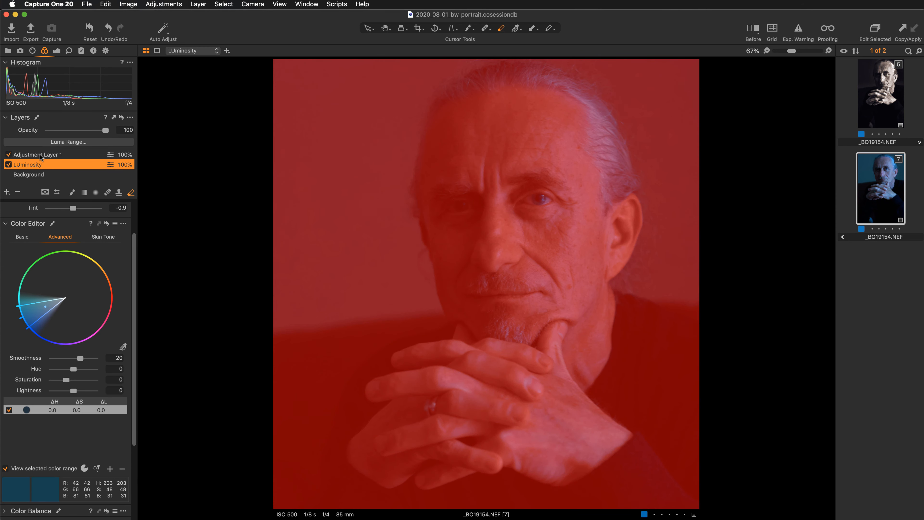
right_click(54, 165)
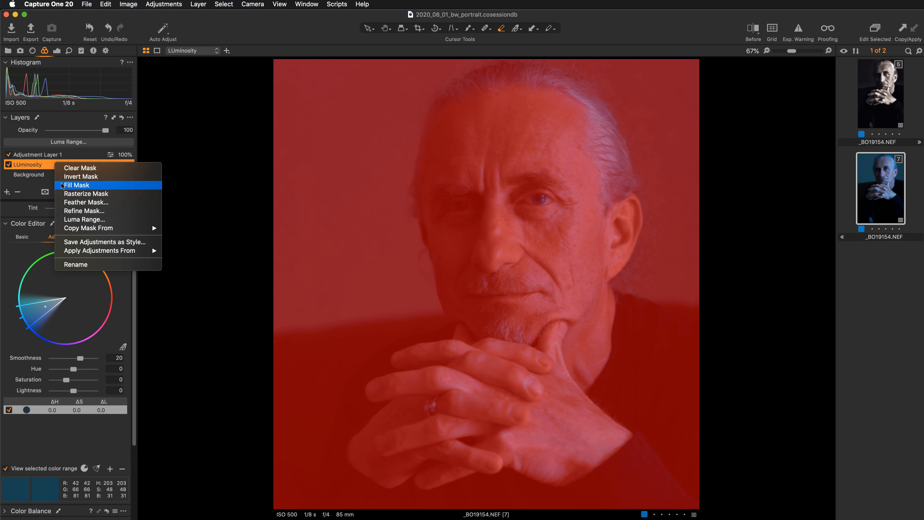
mouse_move(120, 228)
left_click(179, 229)
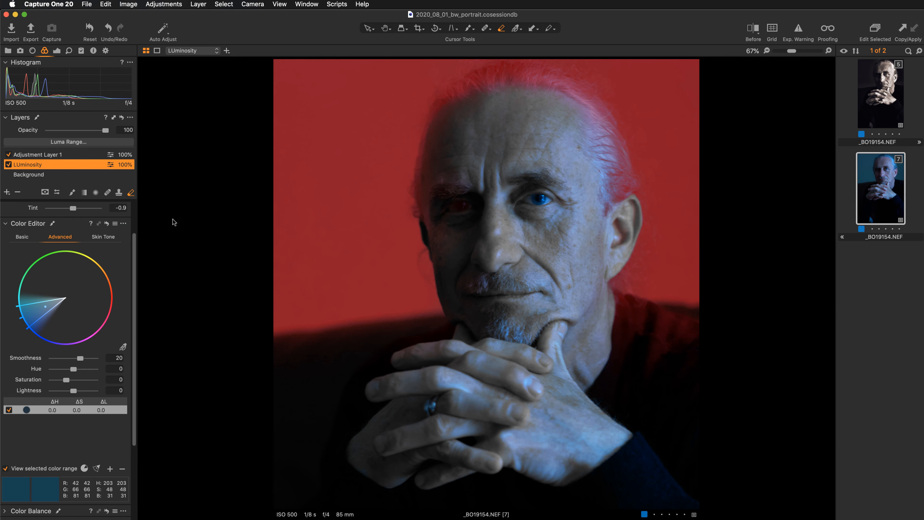
left_click(57, 155)
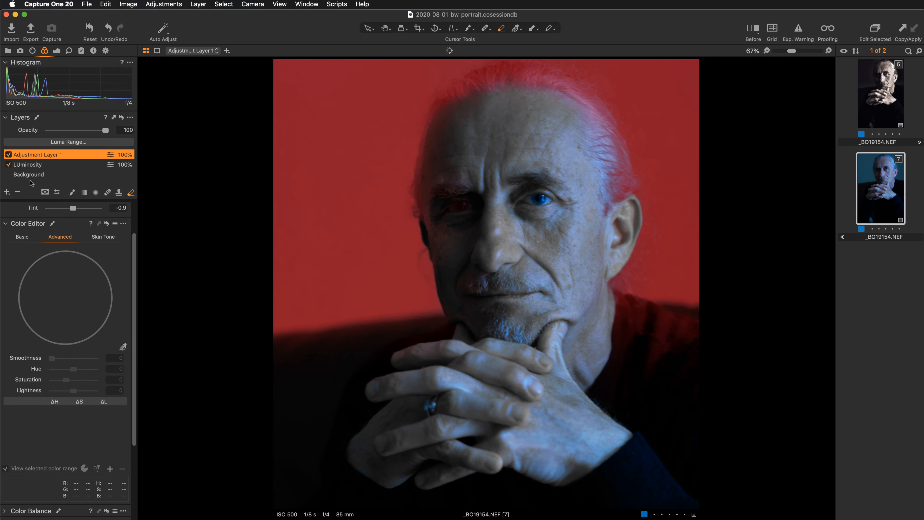
left_click(18, 193)
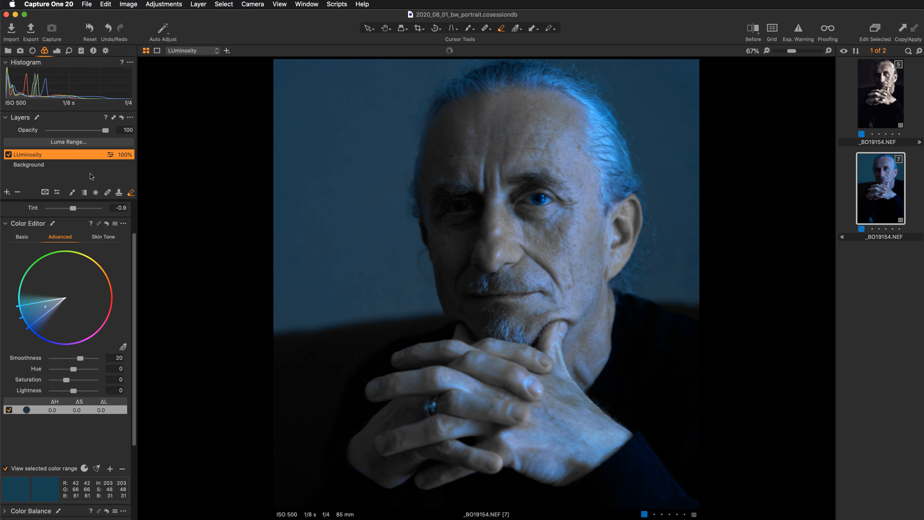
Turn off the selected color range preview and enable the Black & White conversion on the Background layer
key("super+minus")
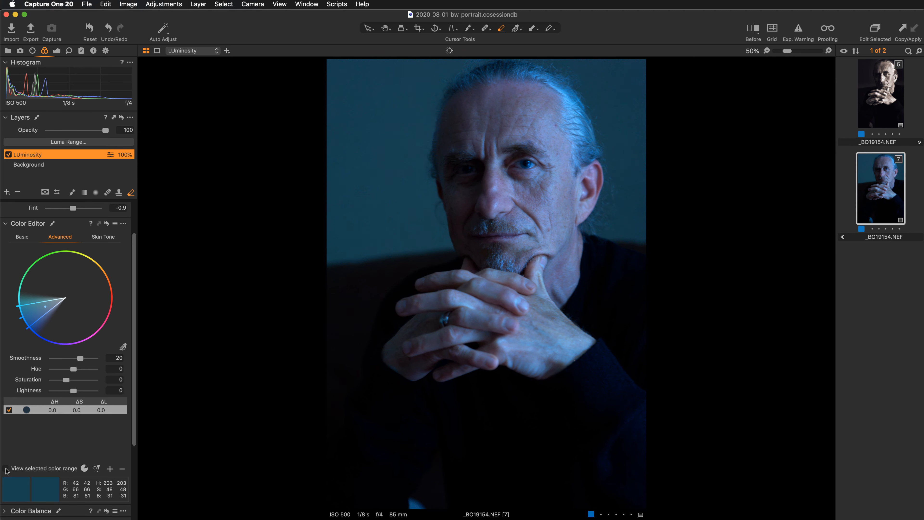
left_click(38, 166)
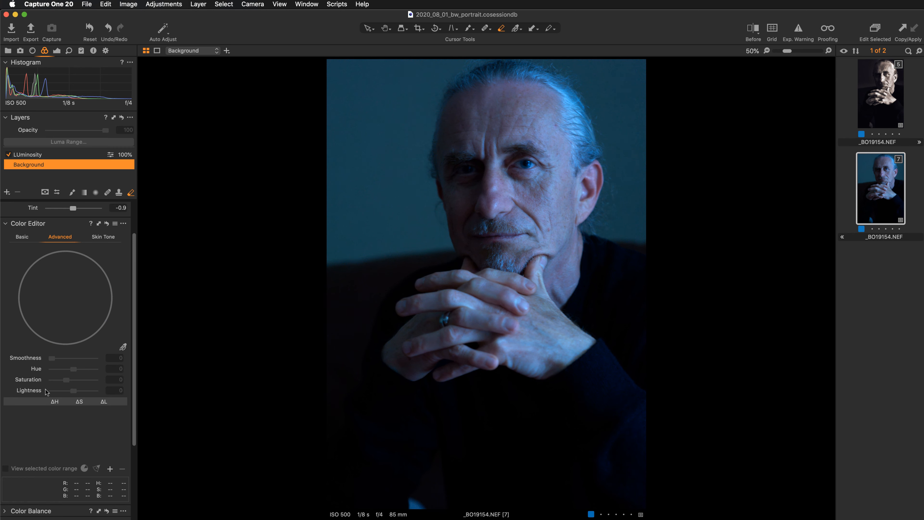
scroll(47, 392, "down", 5)
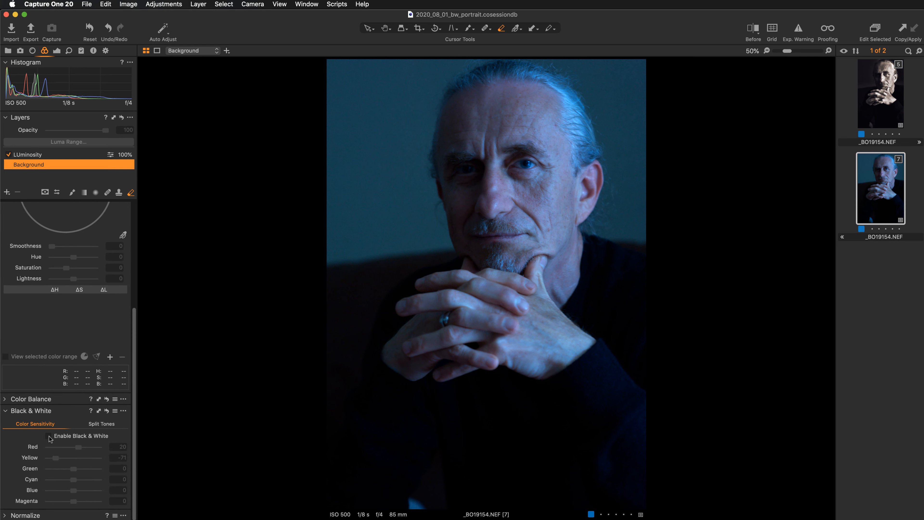
left_click(49, 436)
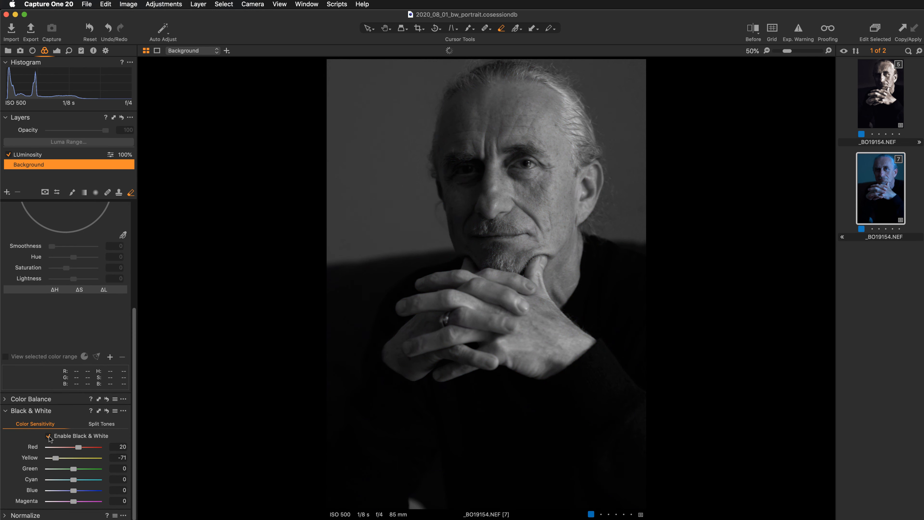
Rename the LUminosity layer as Background and toggle its mask overlay to check the coverage
left_click(37, 155)
double_click(33, 156)
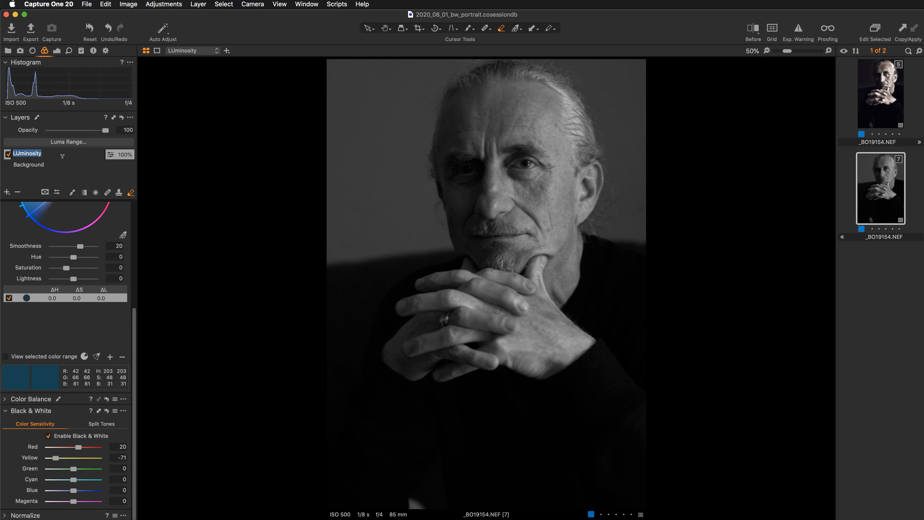
type("Background")
key("Return")
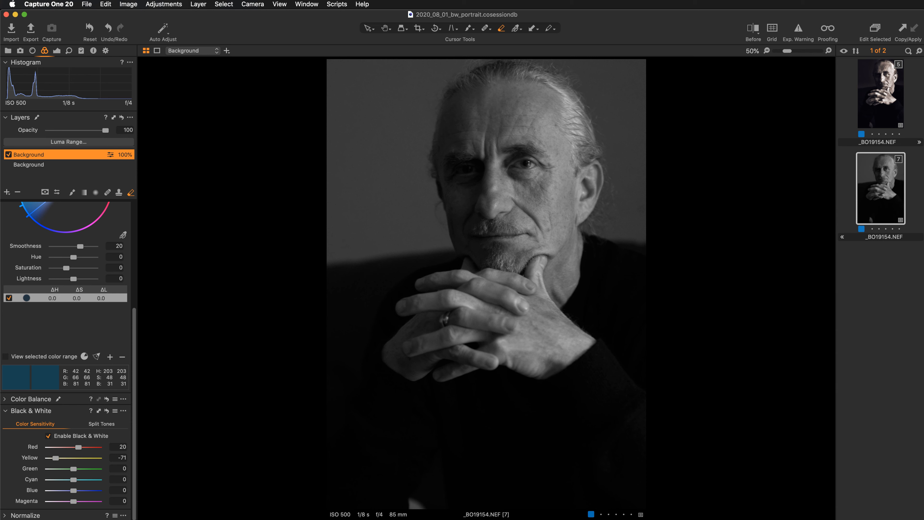
key("m")
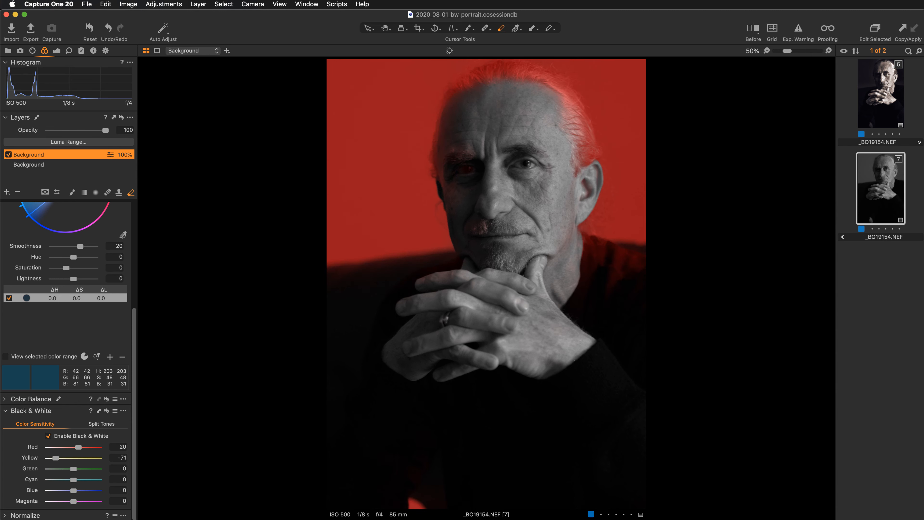
key("m")
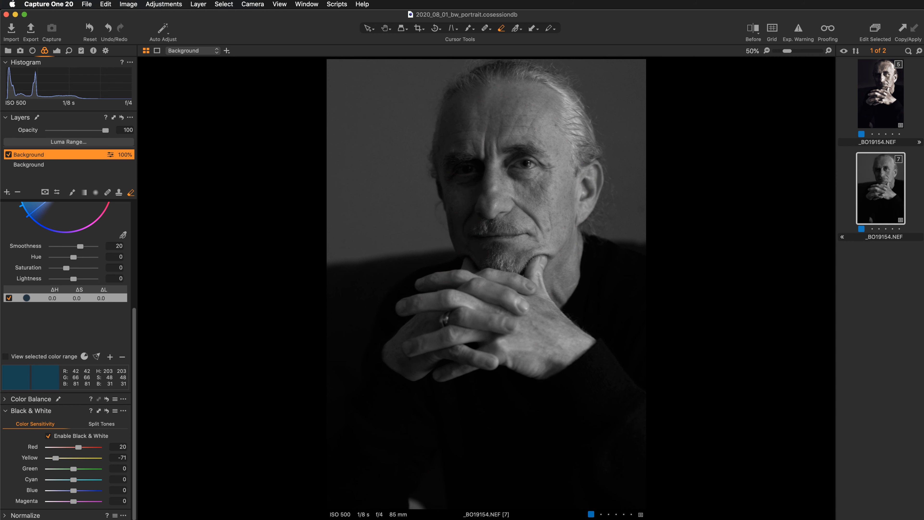
Erase the mask from the shadowed eye, brow and moustache using a smaller eraser brush
scroll(498, 172, "up", 2)
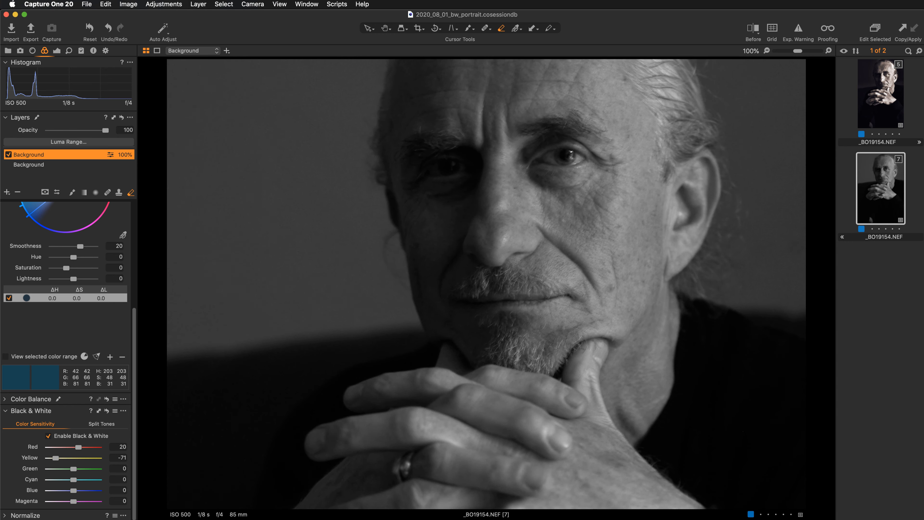
key("m")
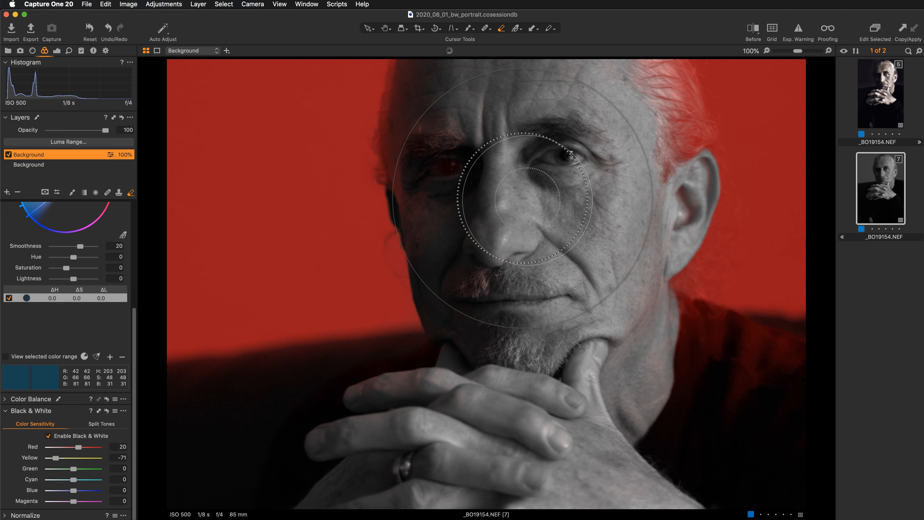
key("bracketleft")
key("bracketleft")
key("bracketleft")
key("bracketleft")
key("bracketleft")
key("bracketleft")
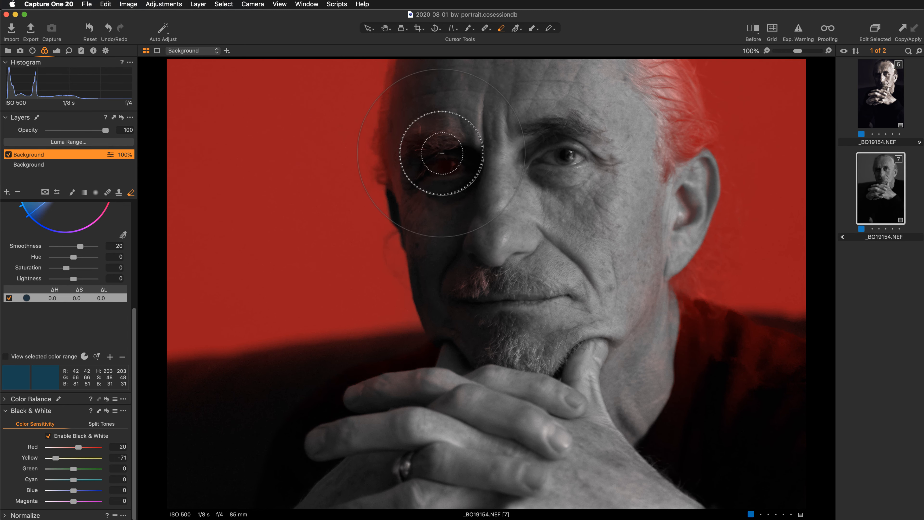
key("bracketleft")
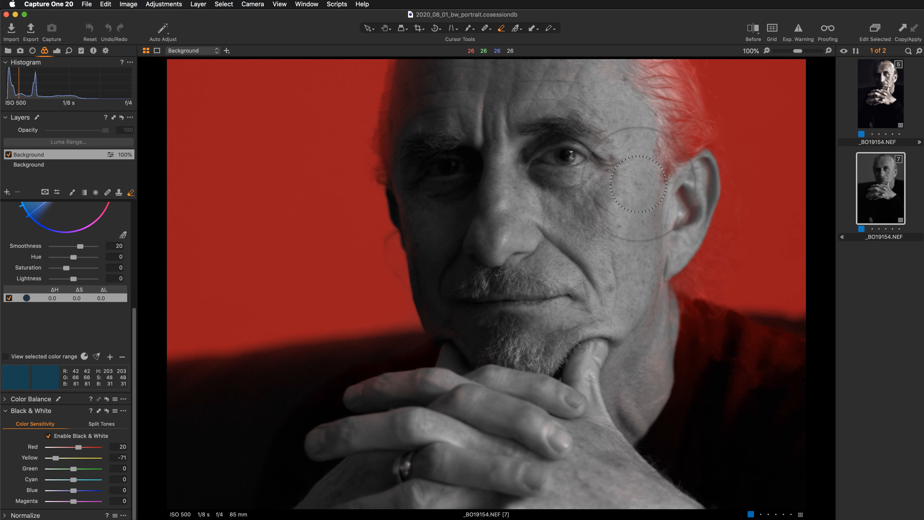
Erase the mask from the neck and the sweater's shoulder with a larger eraser, and hide the mask overlay
left_click_drag(654, 330, 687, 417)
key("bracketright")
key("bracketright")
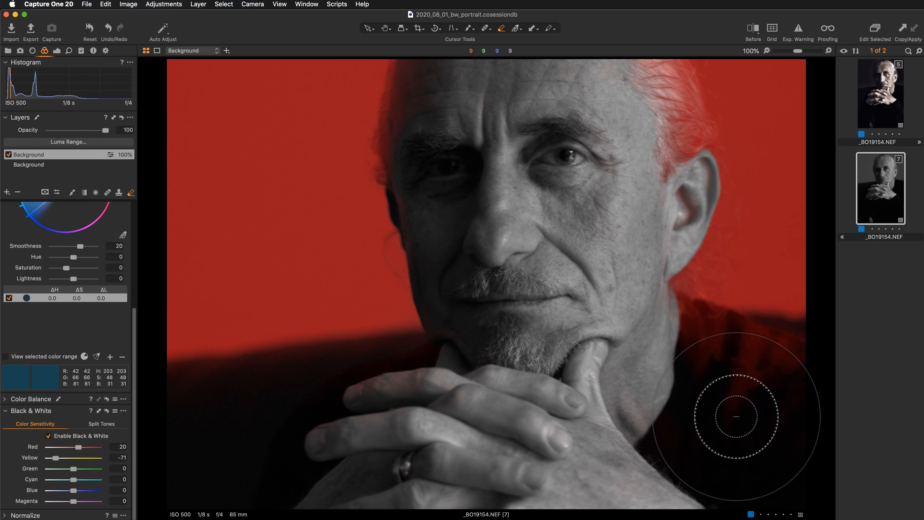
key("bracketright")
mouse_move(794, 413)
left_mouse_down()
mouse_move(688, 371)
mouse_move(788, 388)
mouse_move(726, 361)
mouse_move(735, 385)
left_mouse_up()
key("super+0")
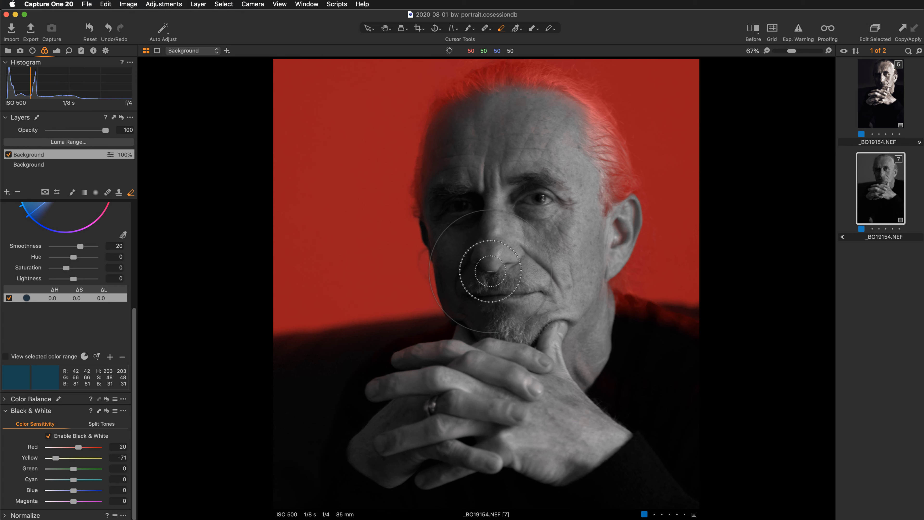
key("m")
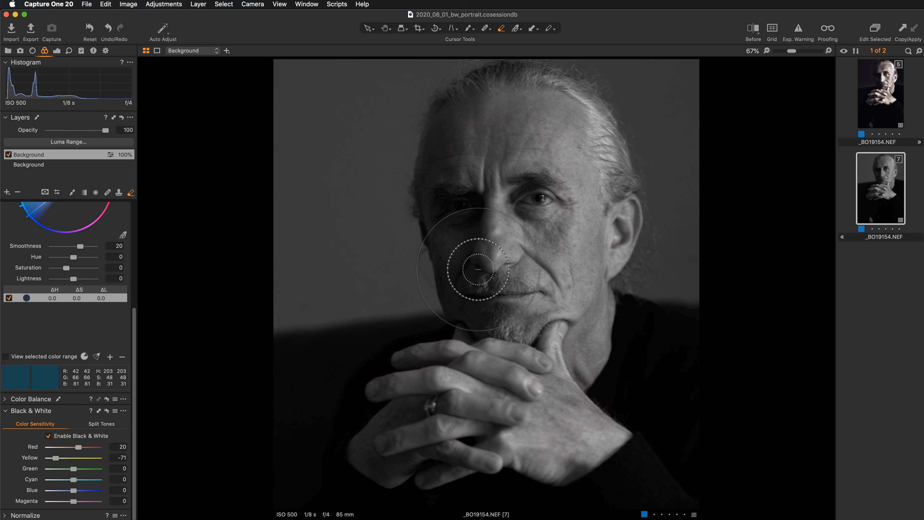
Rename the masked adjustment layer as "Background darken"
left_click(58, 52)
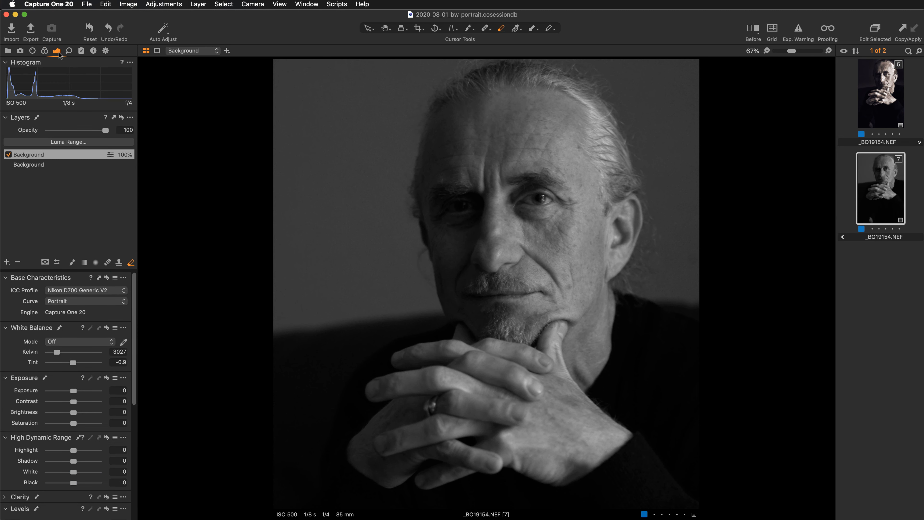
double_click(35, 155)
left_click(51, 154)
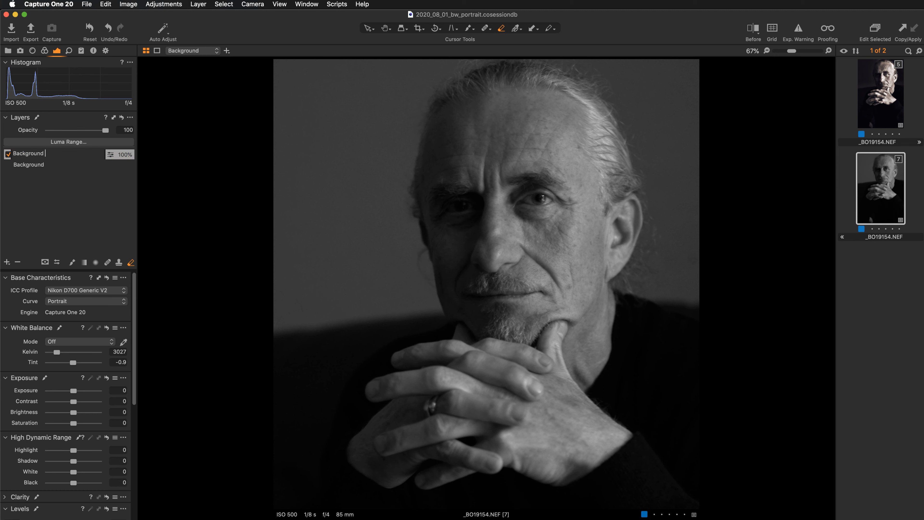
type("darken")
key("Return")
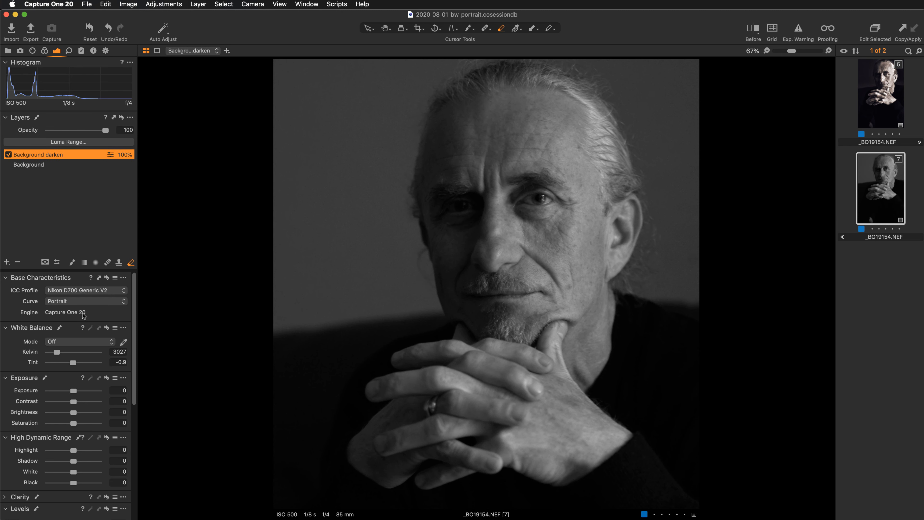
Darken the backdrop with a Luma curve point at about input 144, output 104, and compare the layer off and on
scroll(84, 315, "down", 10)
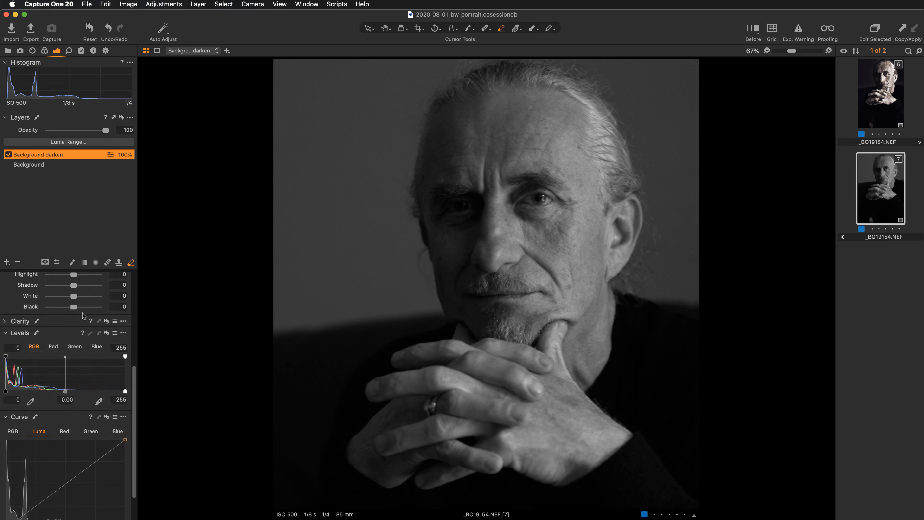
scroll(72, 433, "down", 3)
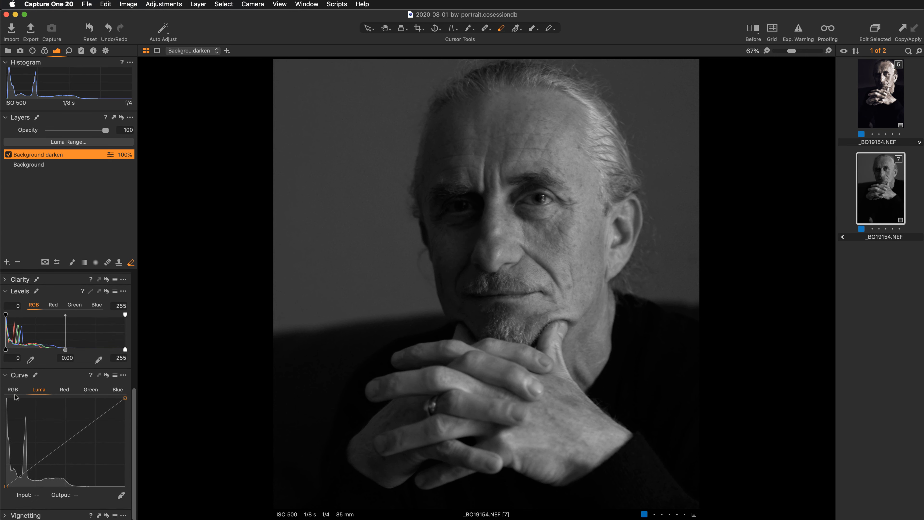
left_click(67, 442)
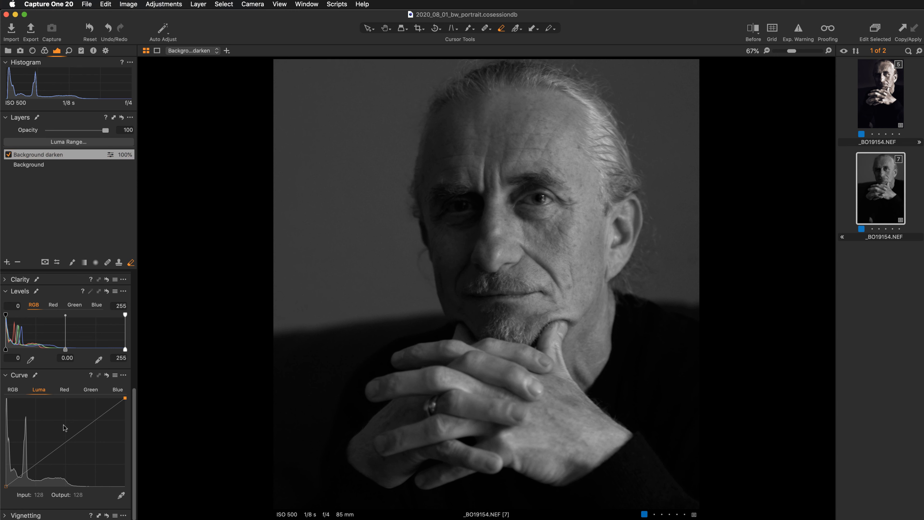
left_click(66, 442)
left_click_drag(65, 443, 73, 450)
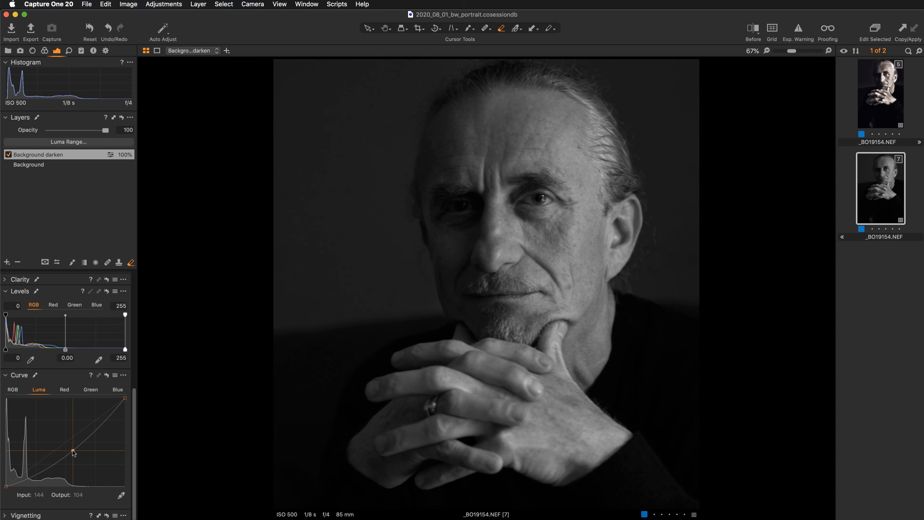
key("super+0")
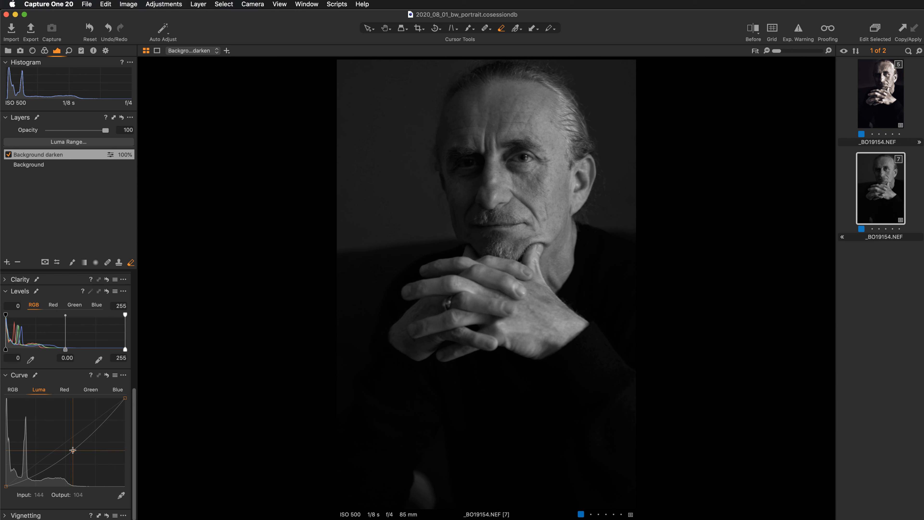
left_click_drag(72, 449, 72, 451)
left_click(8, 154)
left_click(8, 155)
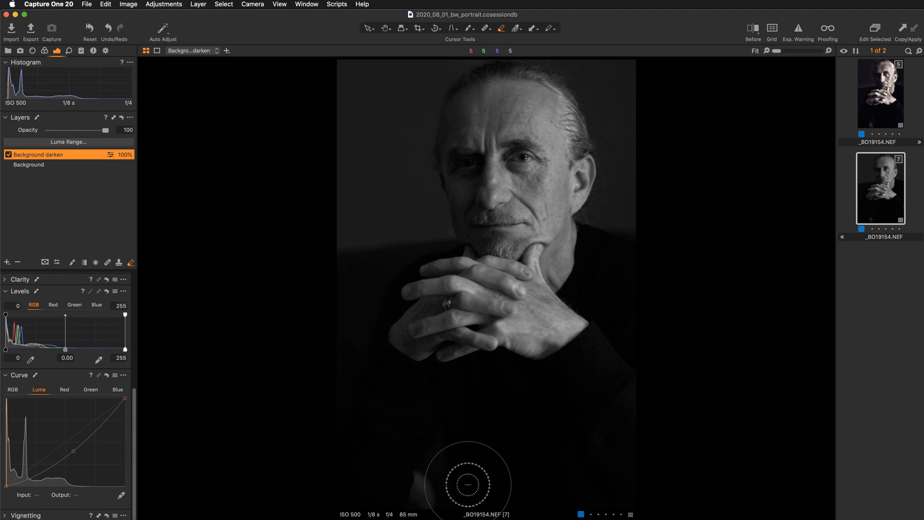
Show the mask overlay and brush mask over the light patch at the photo's lower edge
mouse_move(467, 484)
left_mouse_down()
mouse_move(445, 486)
mouse_move(450, 479)
left_mouse_up()
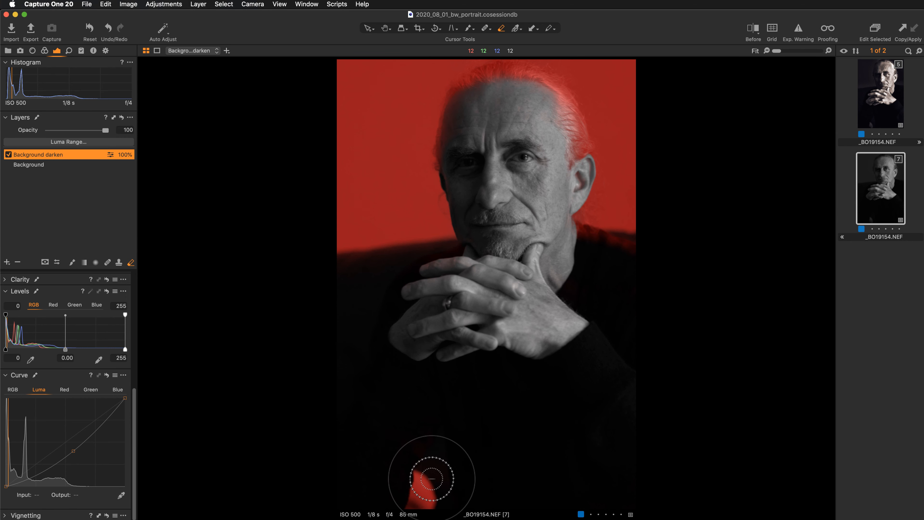
key("b")
mouse_move(423, 485)
left_mouse_down()
mouse_move(407, 491)
mouse_move(470, 497)
left_mouse_up()
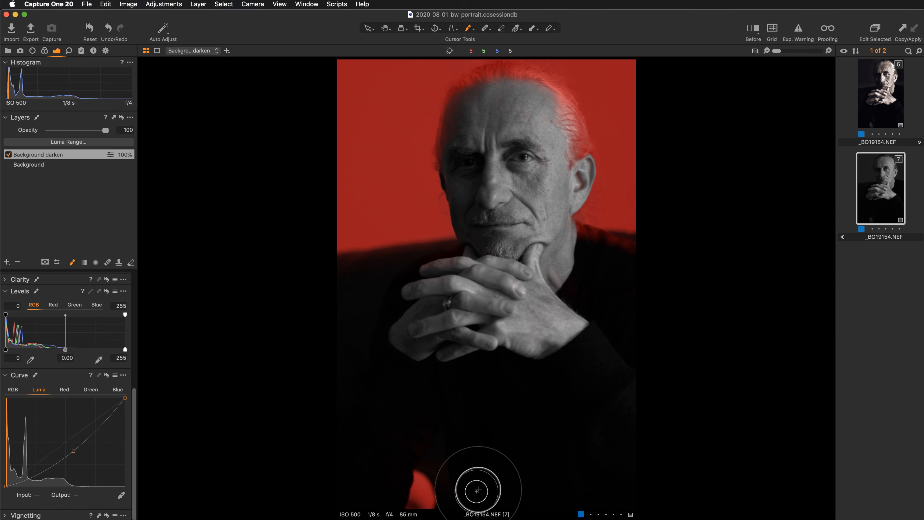
Touch up the mask on the light patch below the hands with a smaller brush, and hide the overlay
key("super+equal")
left_click_drag(473, 491, 511, 245)
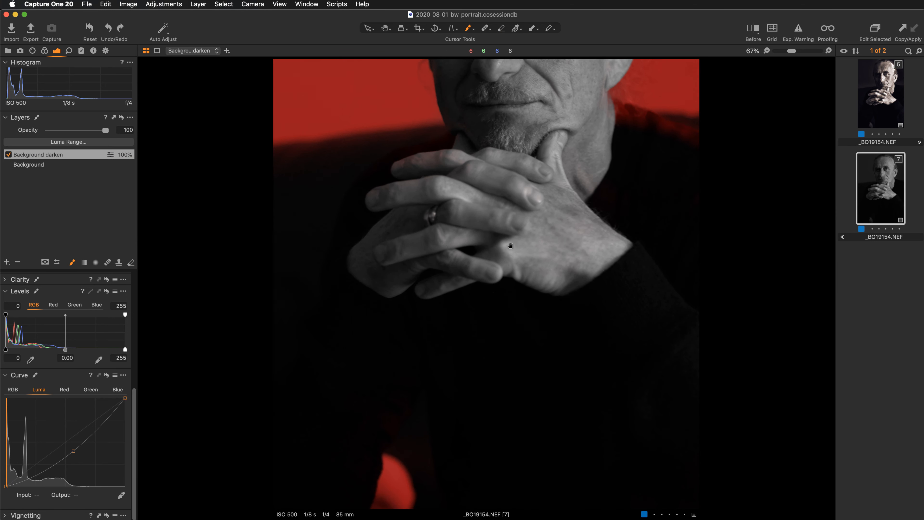
key("super+equal")
key("super+equal")
key("super+minus")
left_click_drag(500, 308, 494, 198)
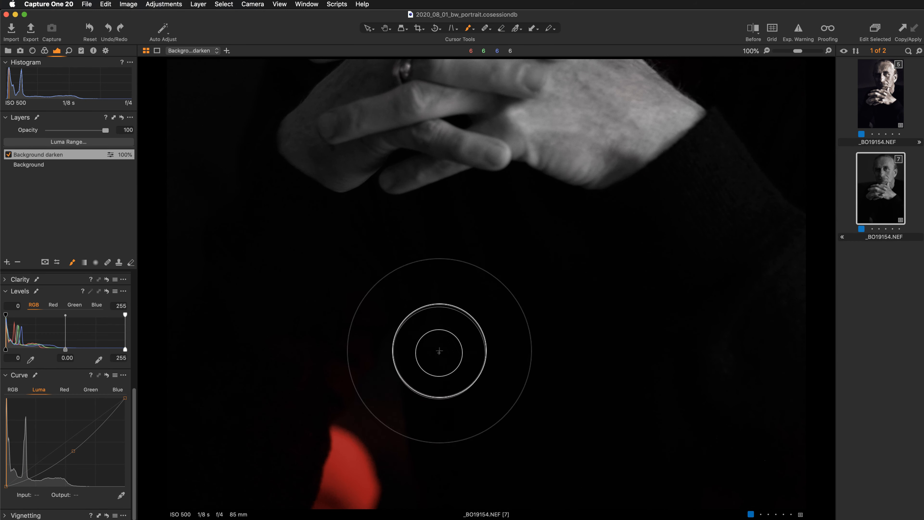
right_click(440, 351)
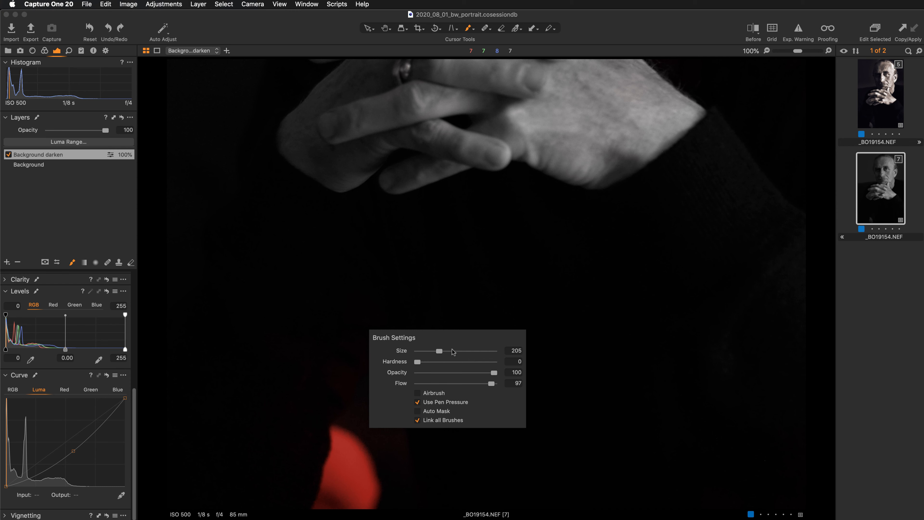
left_click_drag(453, 352, 430, 351)
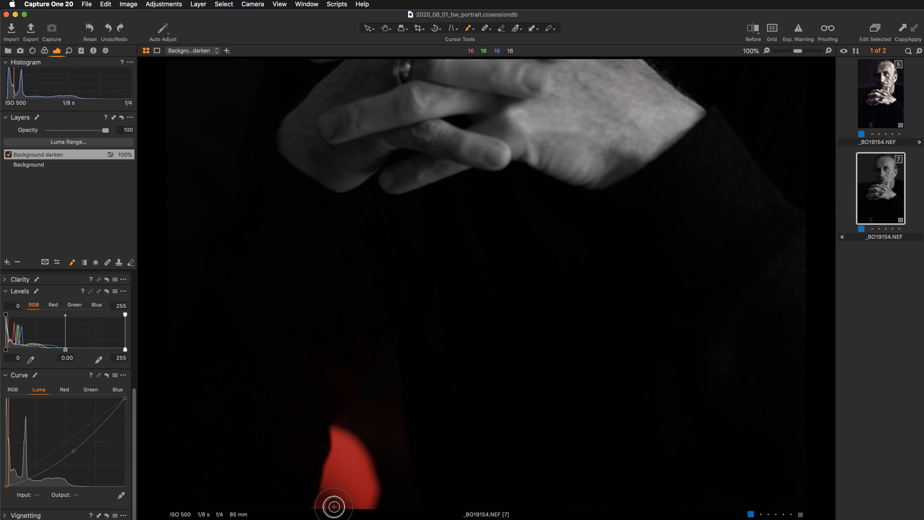
mouse_move(334, 506)
left_mouse_down()
mouse_move(330, 485)
mouse_move(327, 498)
mouse_move(333, 491)
mouse_move(342, 505)
mouse_move(347, 489)
mouse_move(354, 510)
mouse_move(347, 488)
left_mouse_up()
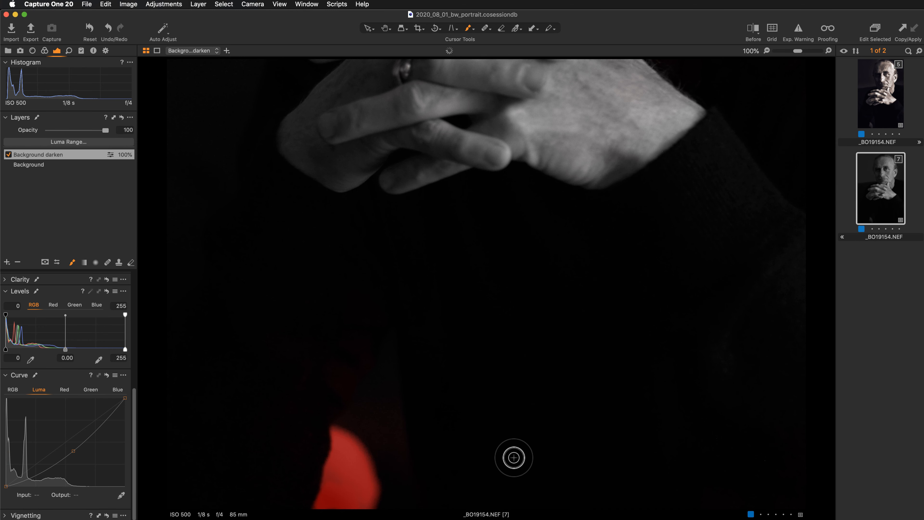
key("super+0")
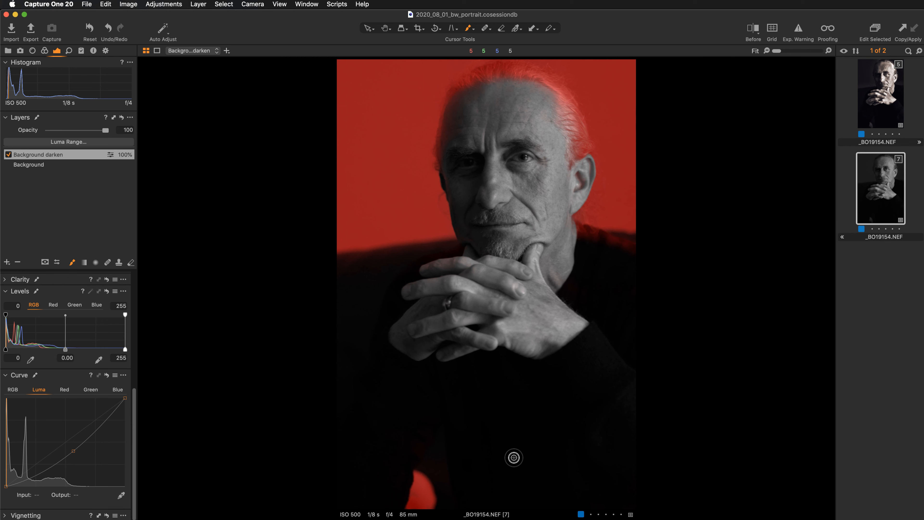
key("m")
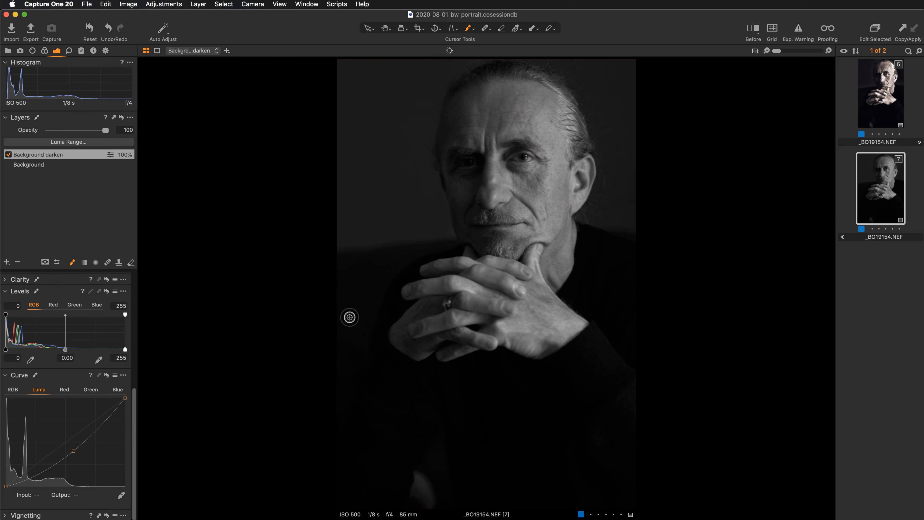
Compare the portrait with the Background darken layer switched off and on
left_click(8, 155)
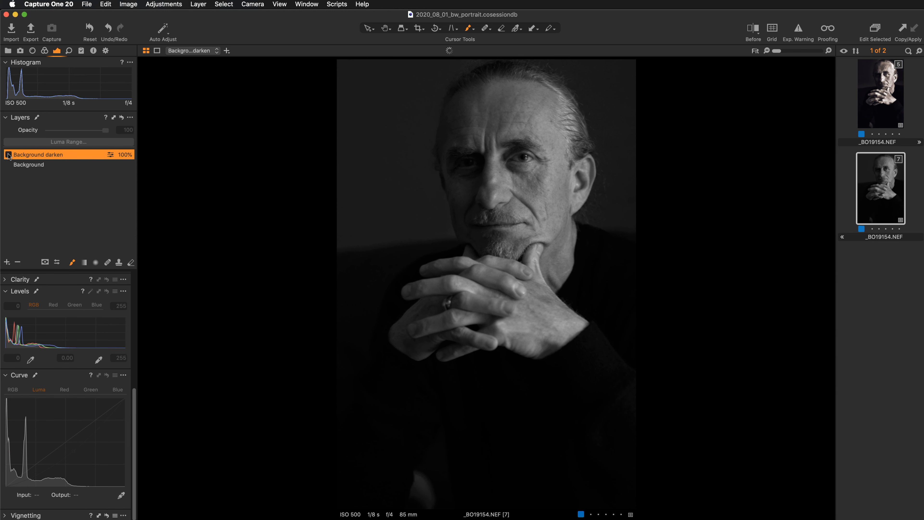
left_click(8, 155)
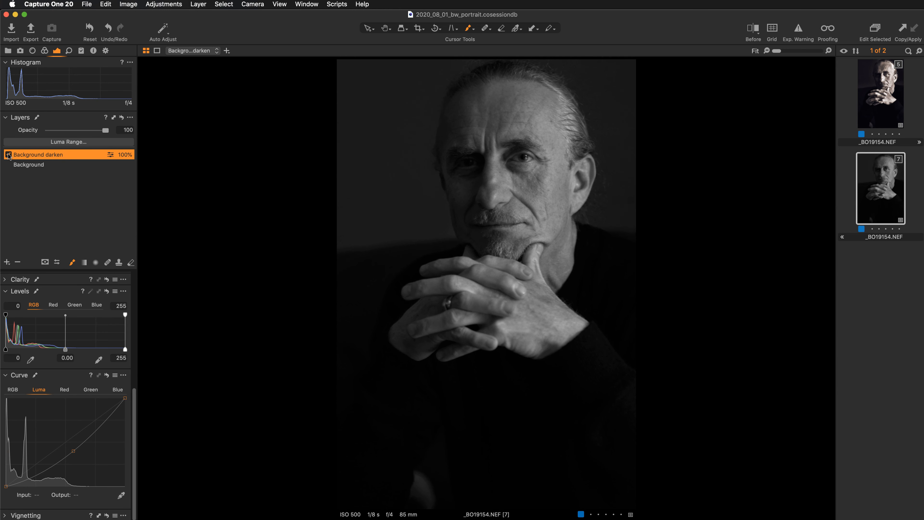
left_click(8, 154)
left_click(8, 155)
Add a new filled adjustment layer and name it "Luminosity"
left_click(7, 263)
left_click(21, 274)
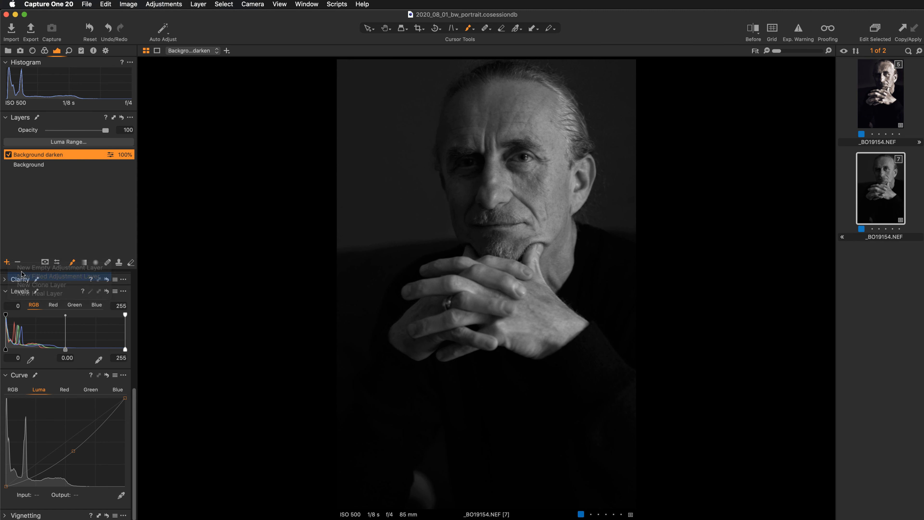
double_click(39, 153)
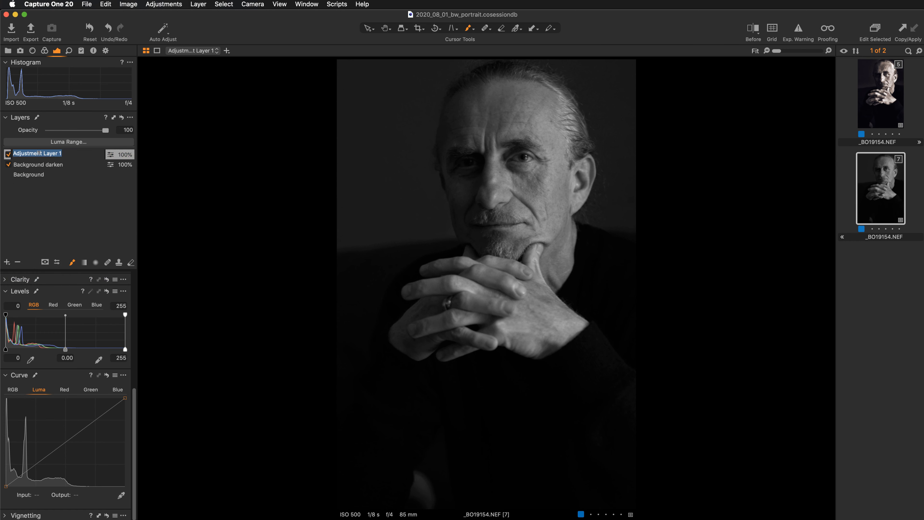
type("Luminosity")
key("Return")
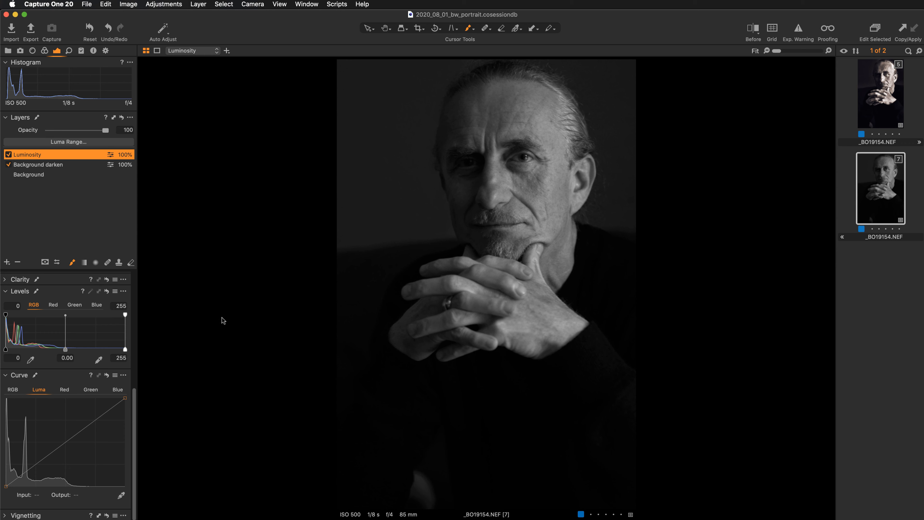
Try the extremes of the High Dynamic Range Highlight on the Luminosity layer and set it to -40
scroll(98, 335, "up", 3)
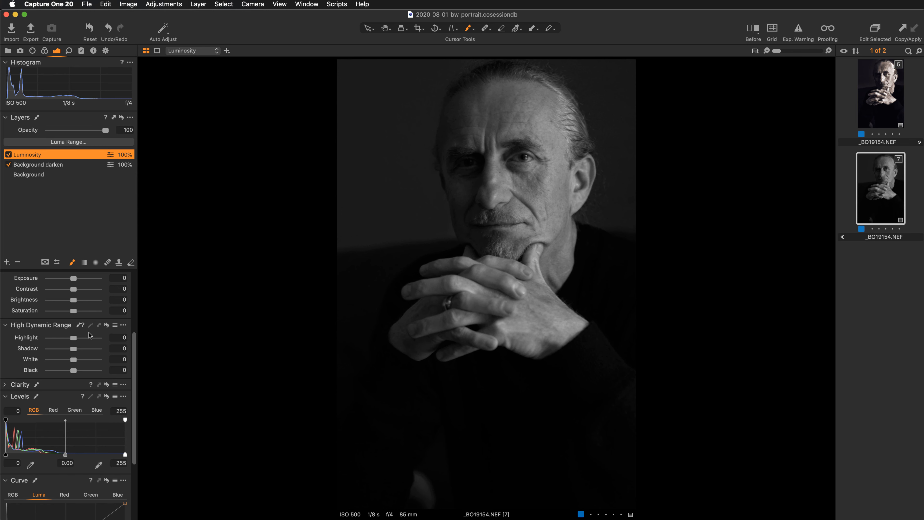
scroll(503, 194, "up", 1)
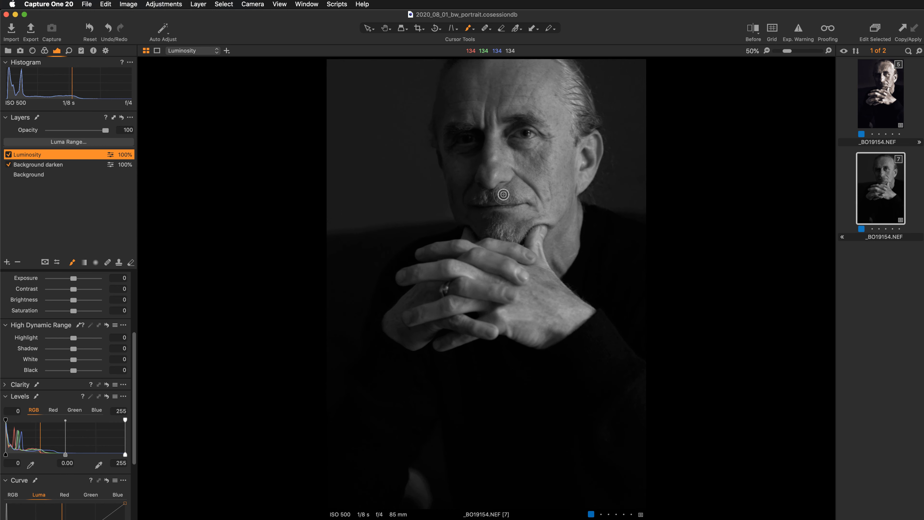
key("super+plus")
key("super+plus")
mouse_move(496, 128)
left_mouse_down()
mouse_move(487, 288)
mouse_move(456, 372)
left_mouse_up()
left_click_drag(459, 257, 450, 314)
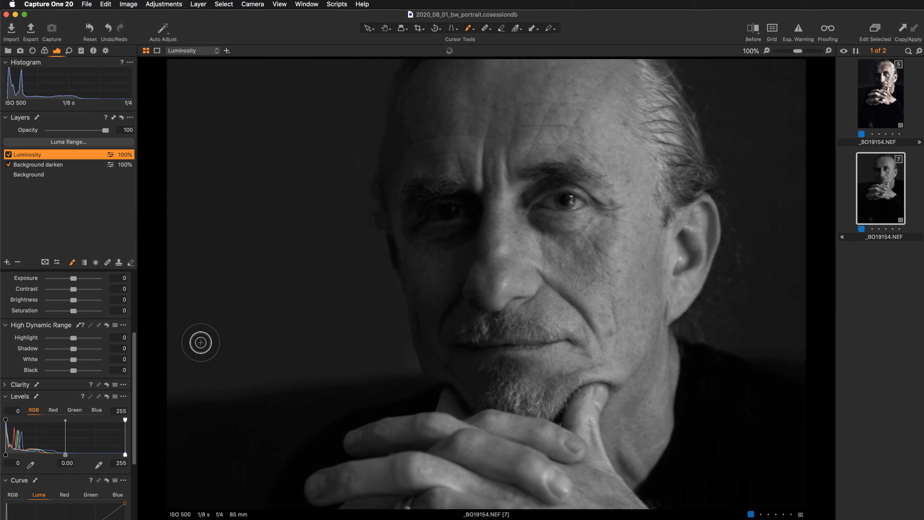
left_click_drag(73, 338, 145, 345)
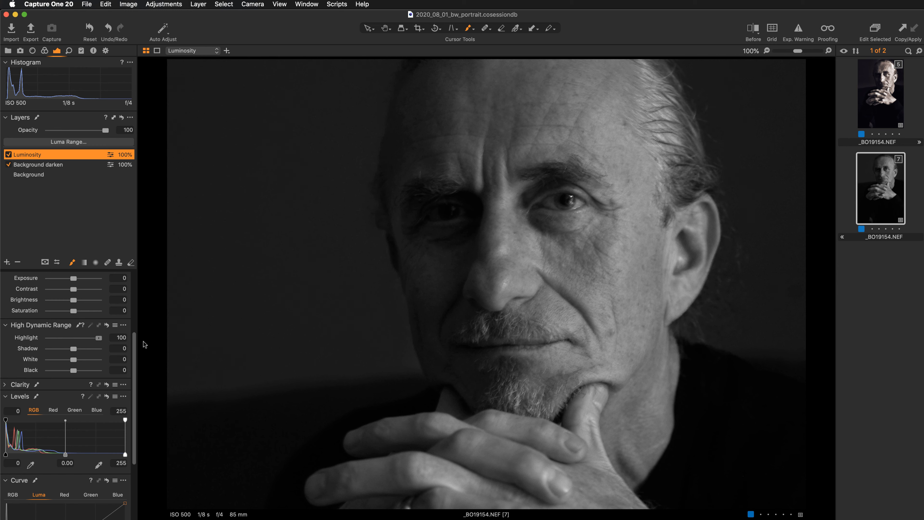
left_click_drag(145, 345, 66, 343)
left_click_drag(66, 342, 63, 342)
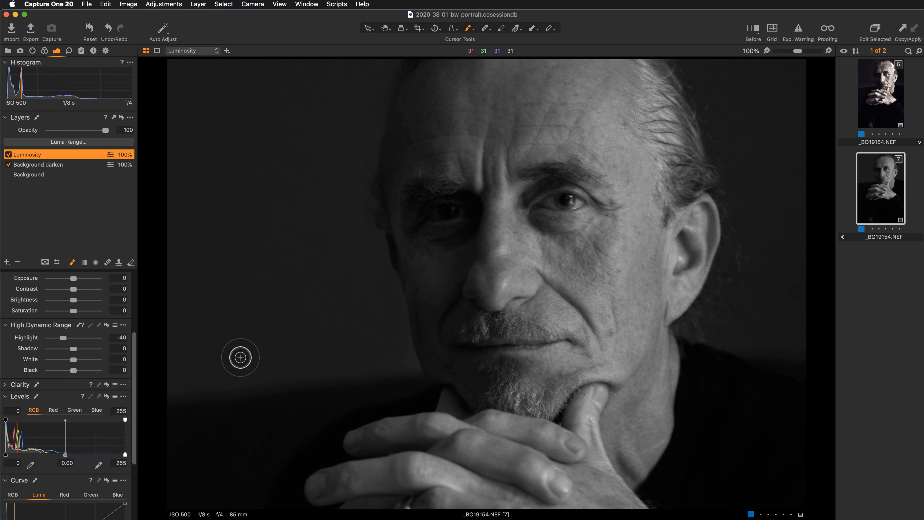
Compare the portrait without and with the Luminosity layer's Highlight adjustment, and examine the Histogram floated over the photo before docking it back
double_click(24, 338)
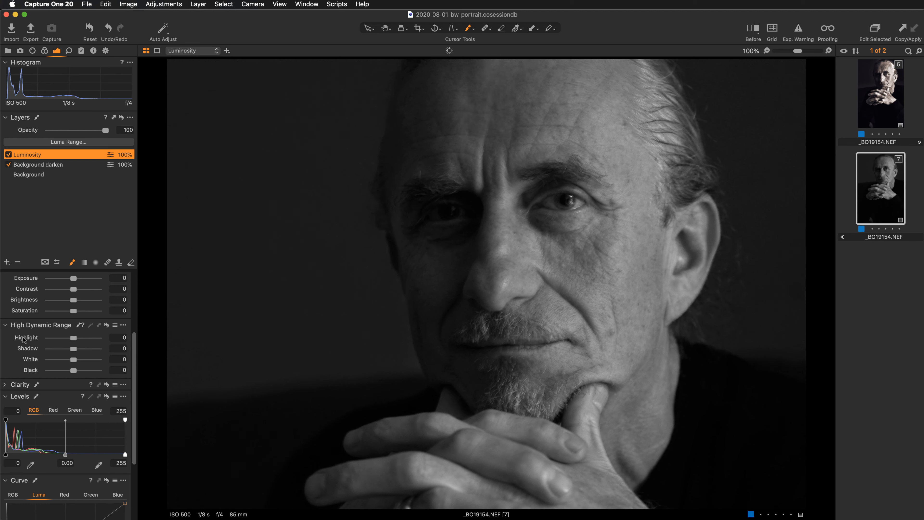
key("super+z")
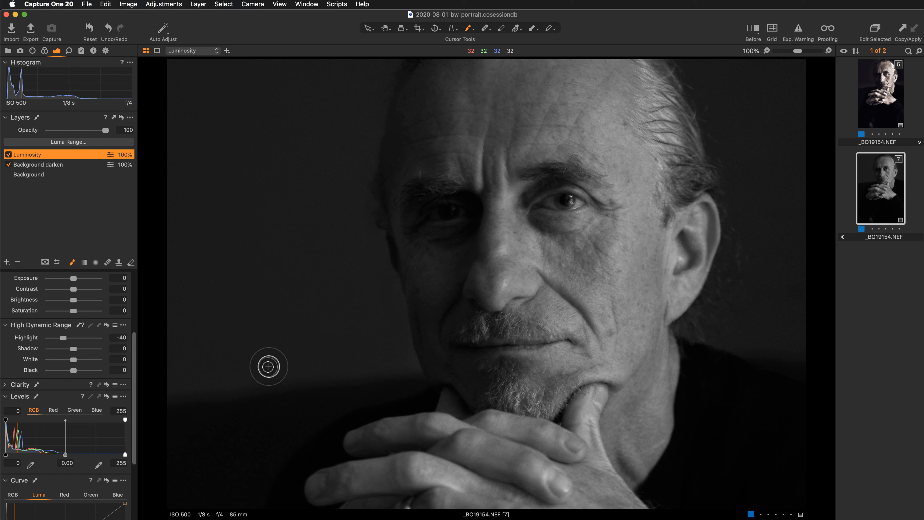
left_click_drag(61, 64, 247, 124)
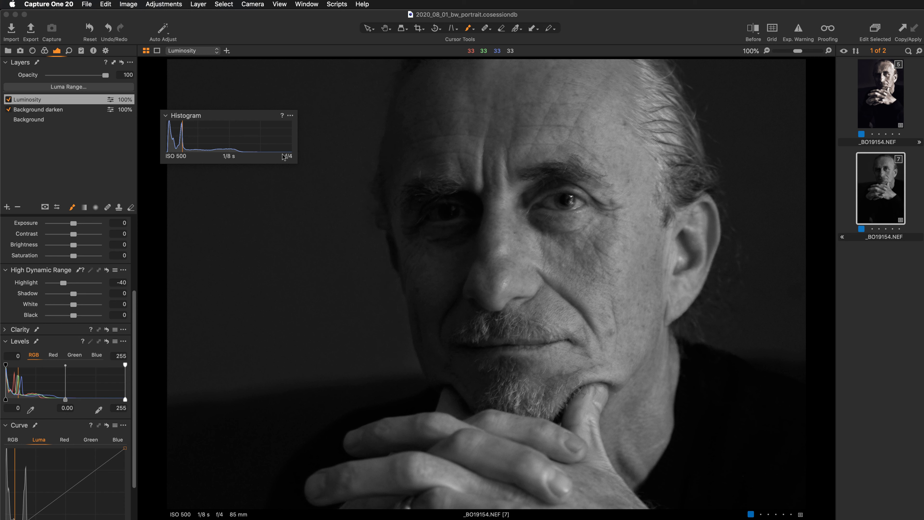
left_click_drag(251, 115, 101, 61)
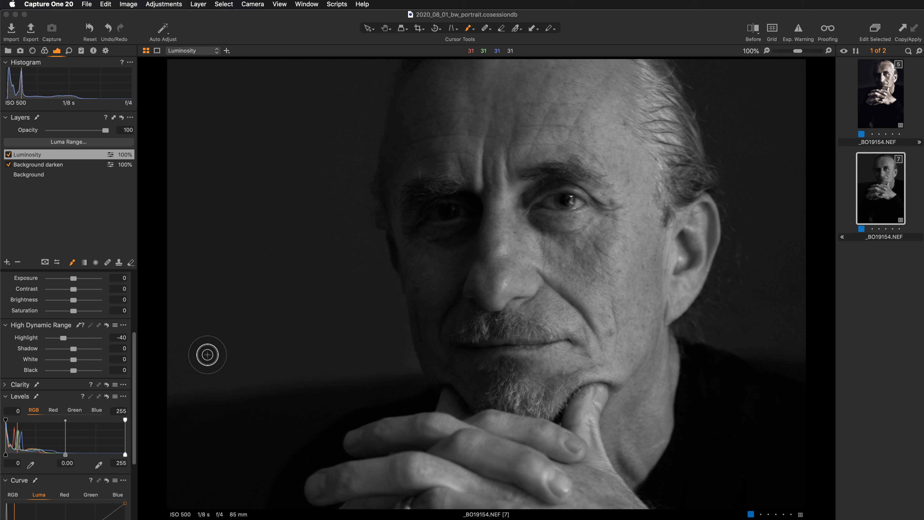
Set the High Dynamic Range Shadow on the Luminosity layer to 9, checking the fitted portrait against the reset value
key("super+0")
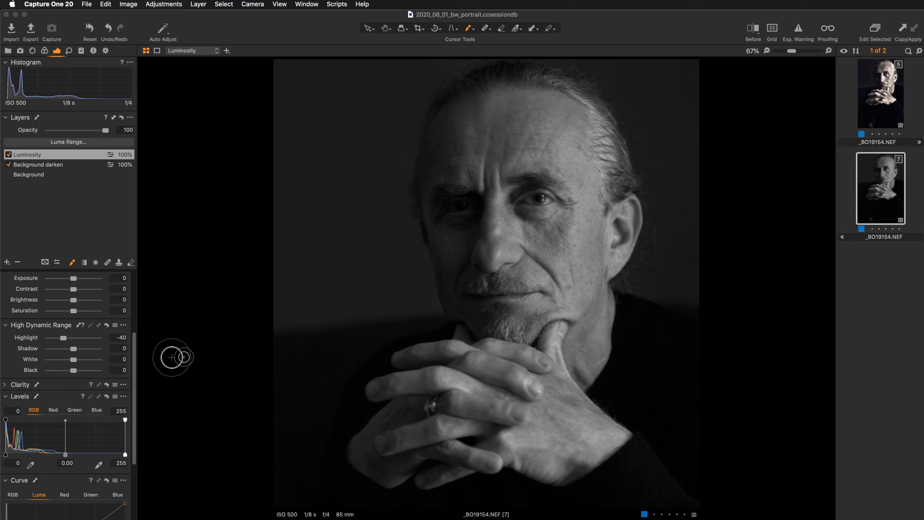
left_click(74, 350)
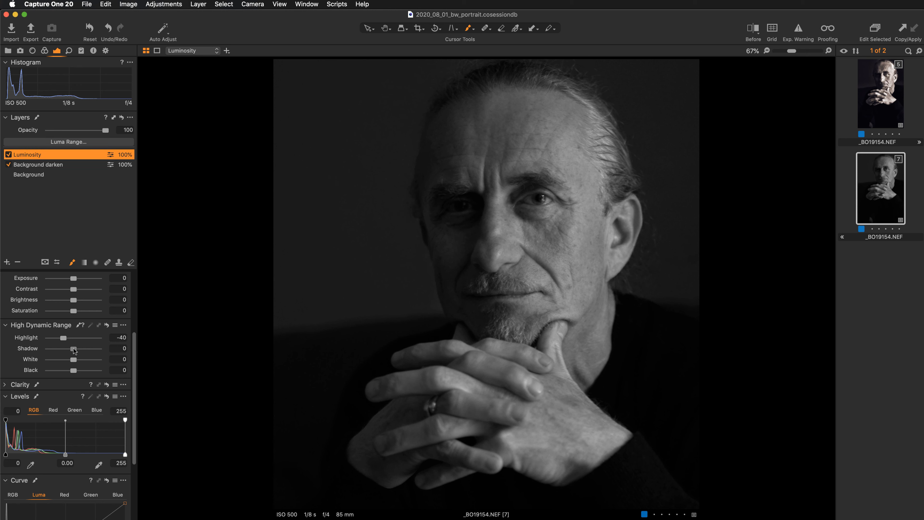
left_click_drag(74, 350, 76, 350)
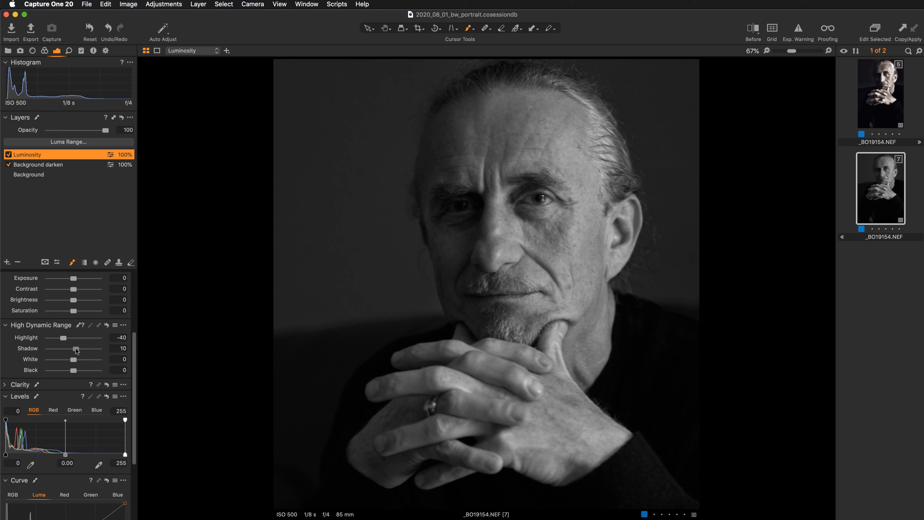
left_click_drag(77, 350, 76, 350)
double_click(76, 349)
key("super+z")
double_click(30, 350)
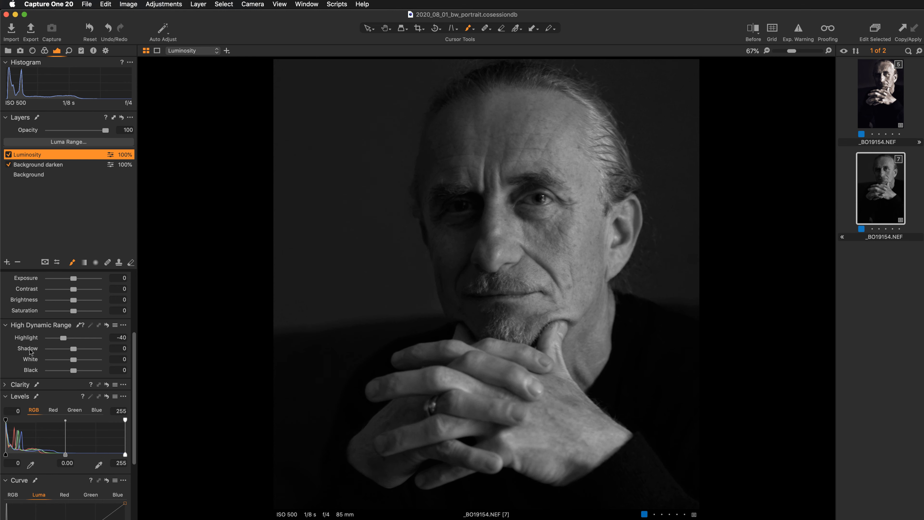
key("super+z")
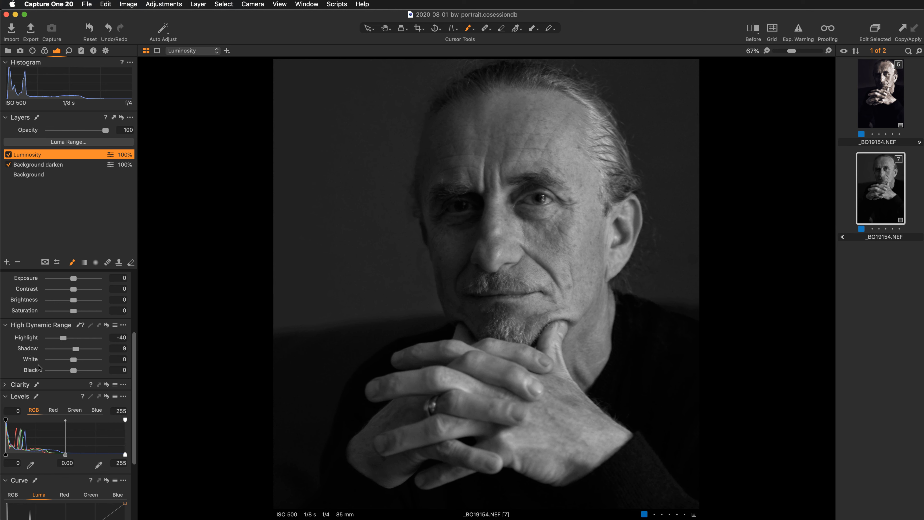
Float the Curve tool over the empty area beside the portrait and enlarge its graph
scroll(39, 368, "down", 5)
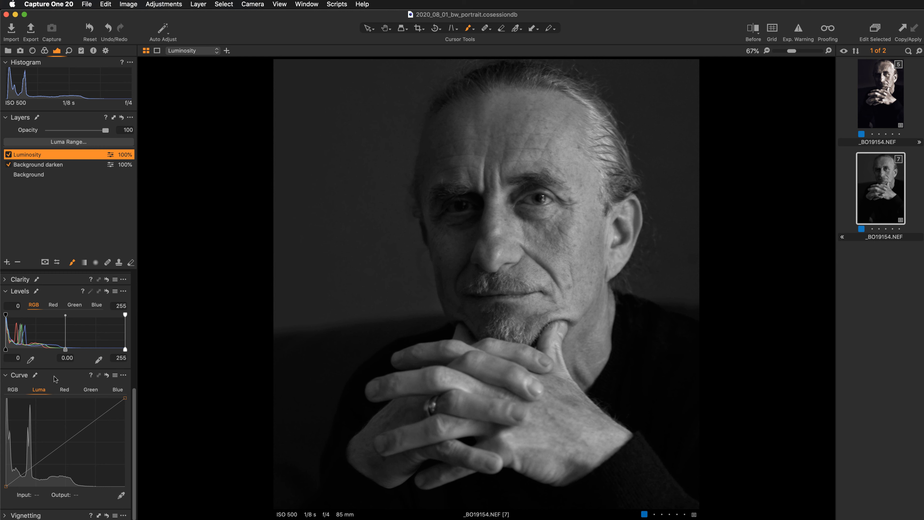
left_click_drag(54, 379, 226, 74)
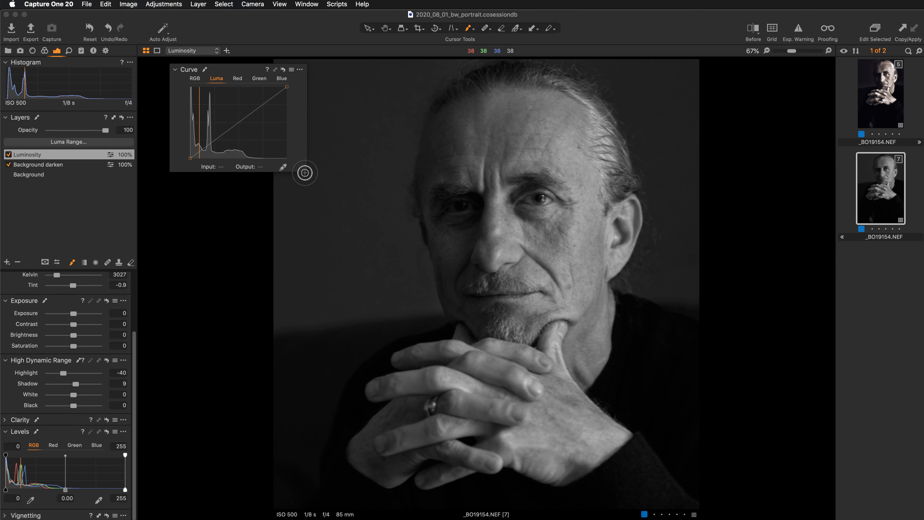
left_click_drag(307, 171, 395, 287)
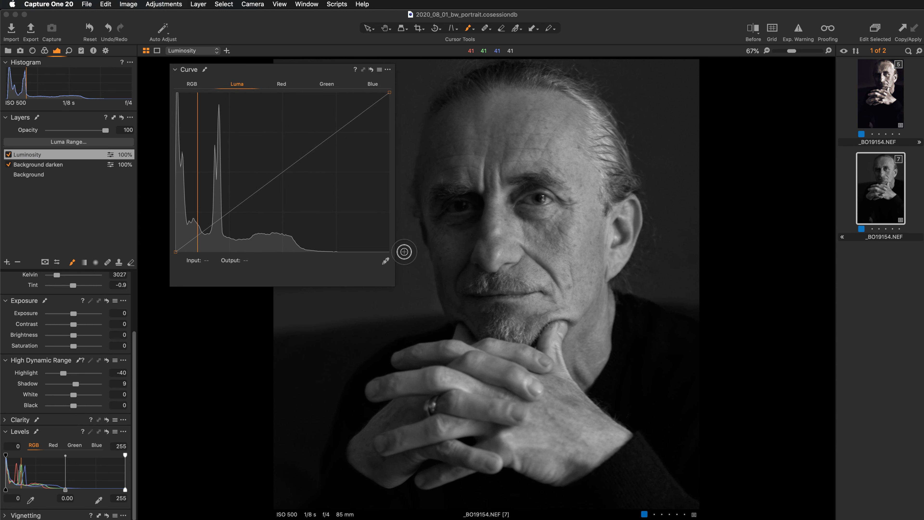
Sample Luma curve points on the dark and light parts of the brow, lowering the darker point and slightly raising the lighter one
left_click(368, 30)
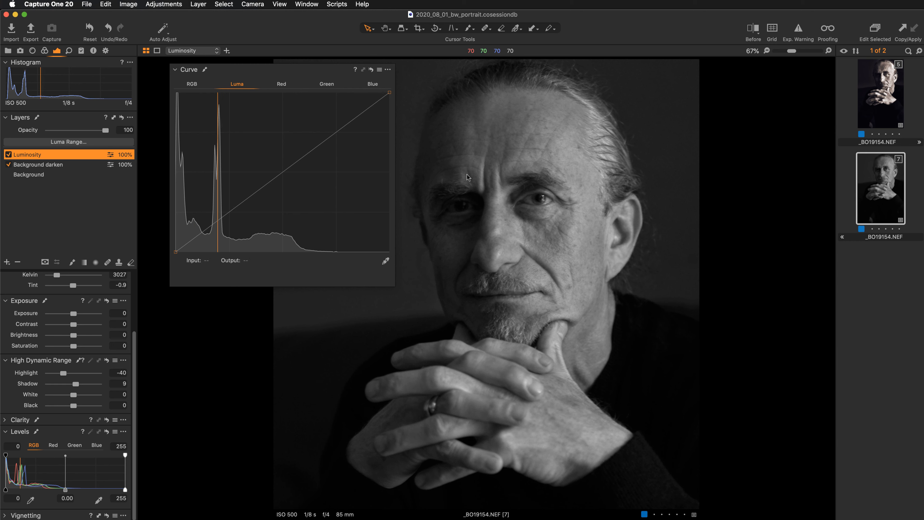
double_click(476, 179)
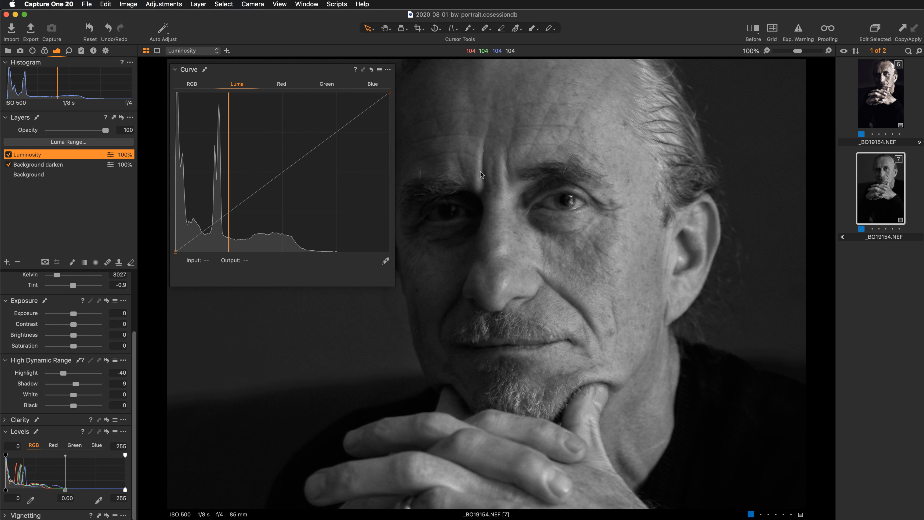
left_click(385, 262)
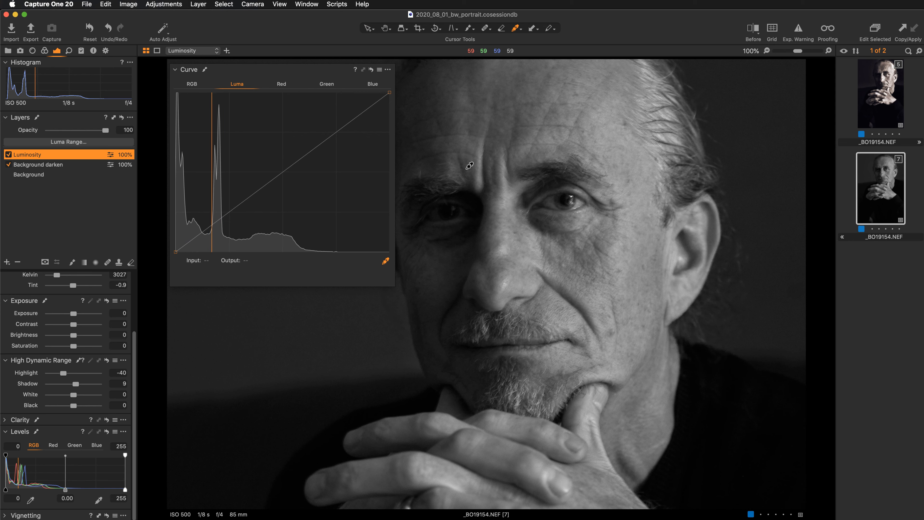
left_click(470, 166)
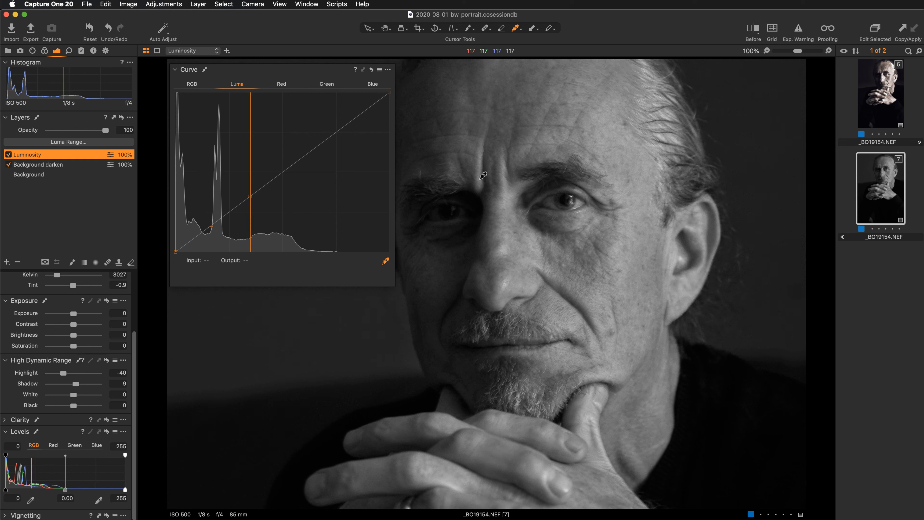
left_click(483, 175)
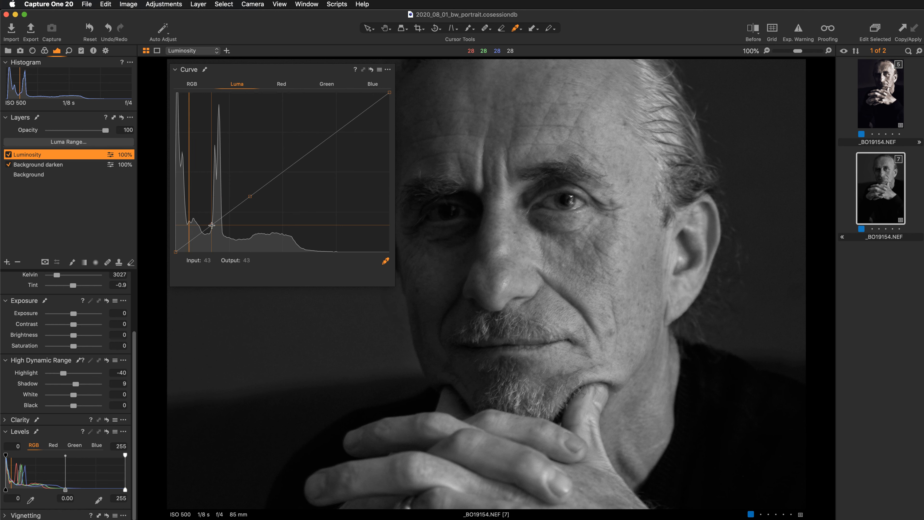
left_click_drag(211, 225, 213, 229)
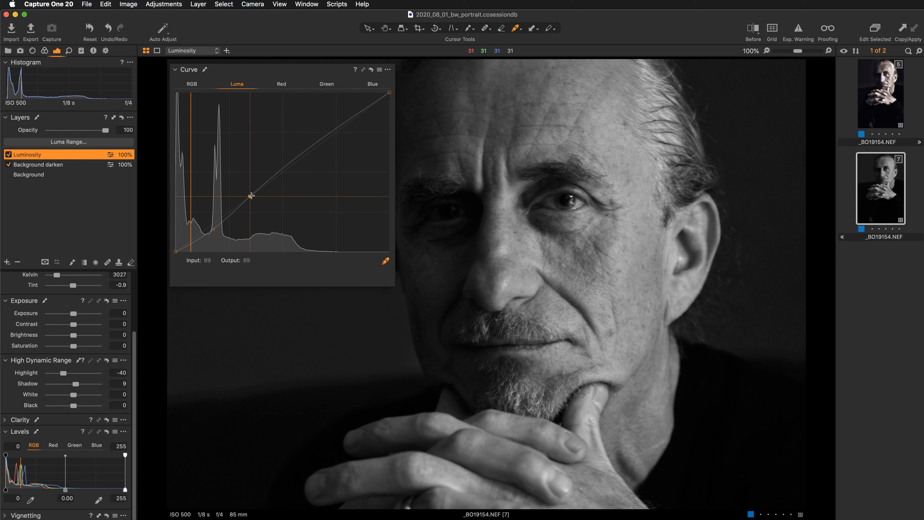
left_click_drag(251, 195, 251, 195)
left_click_drag(251, 195, 251, 193)
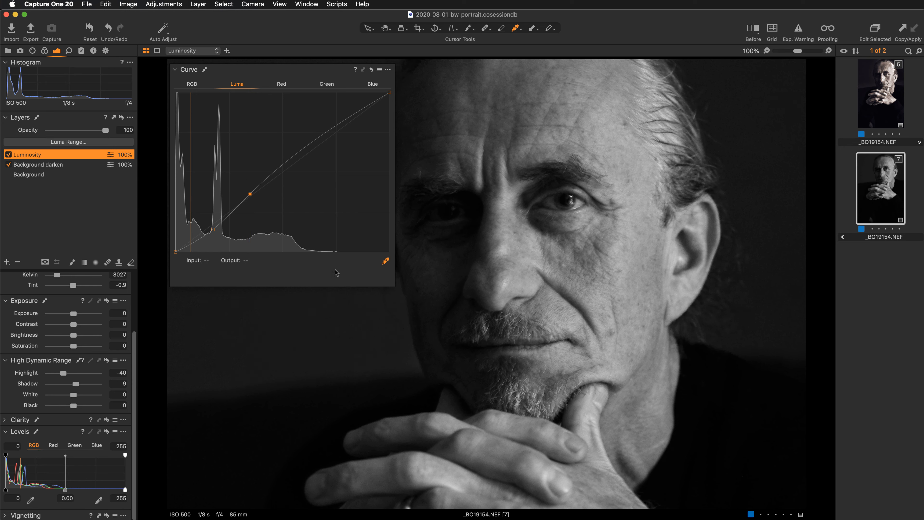
Apply the Contrast Luma curve preset to the Luminosity layer and dock the Curve tool directly below the layers
key("super+0")
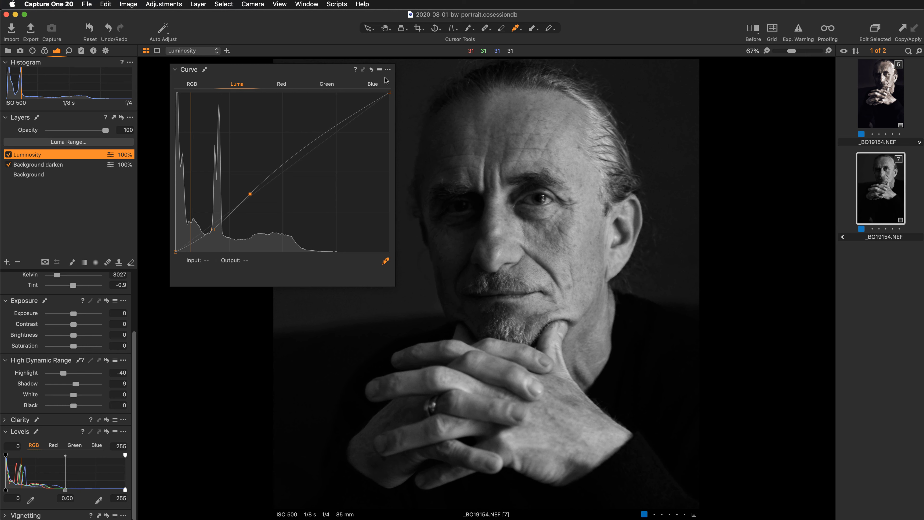
left_click(380, 70)
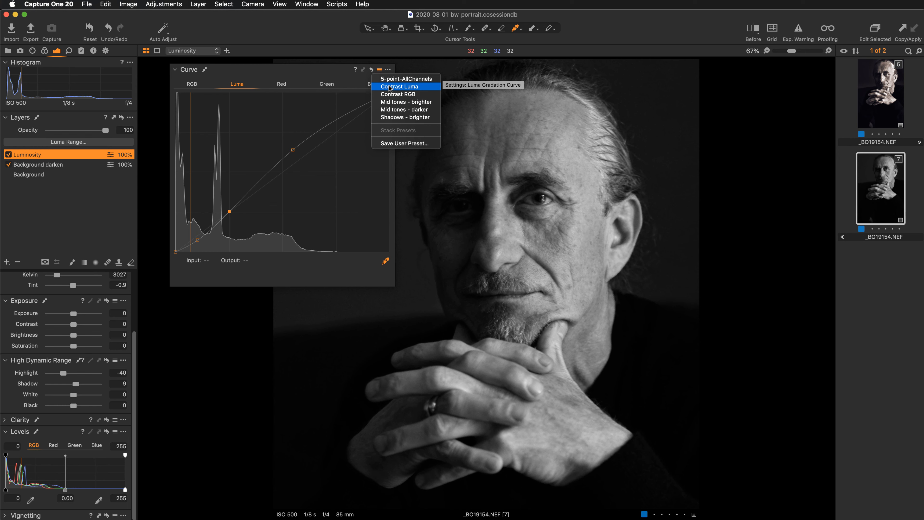
left_click(334, 74)
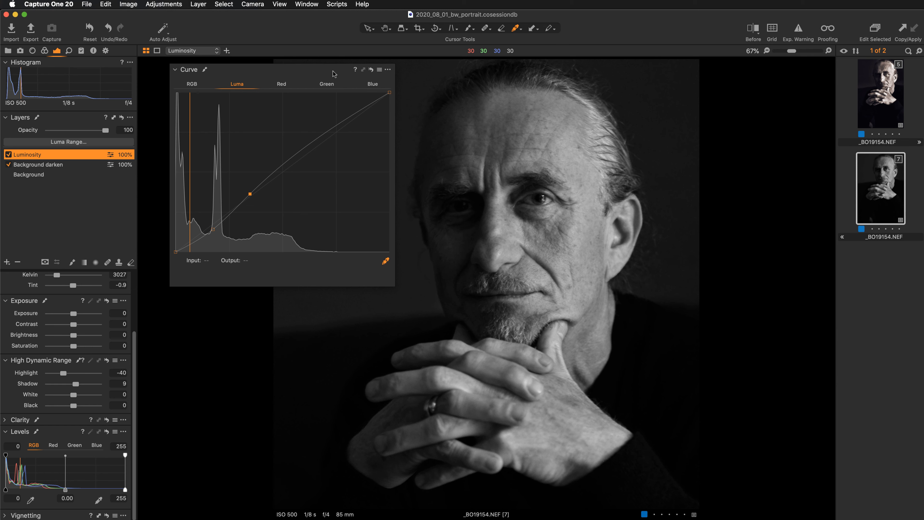
left_click(379, 70)
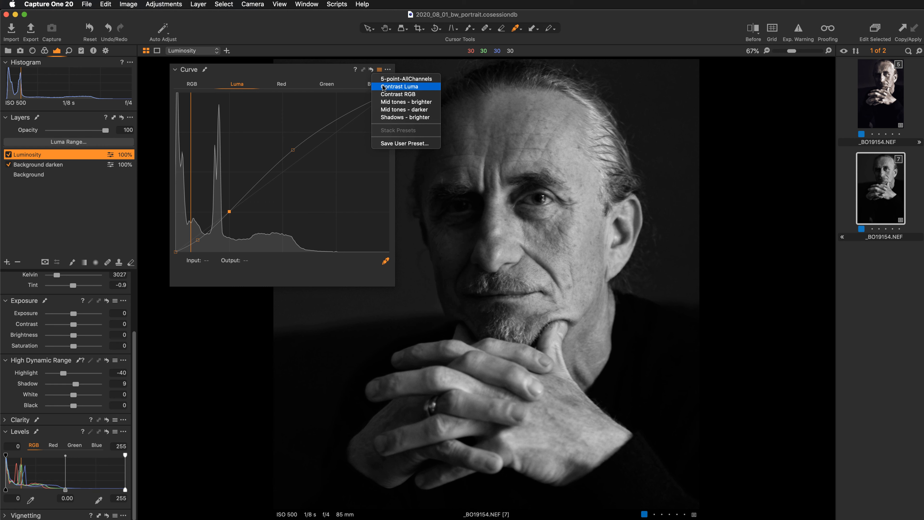
left_click(384, 87)
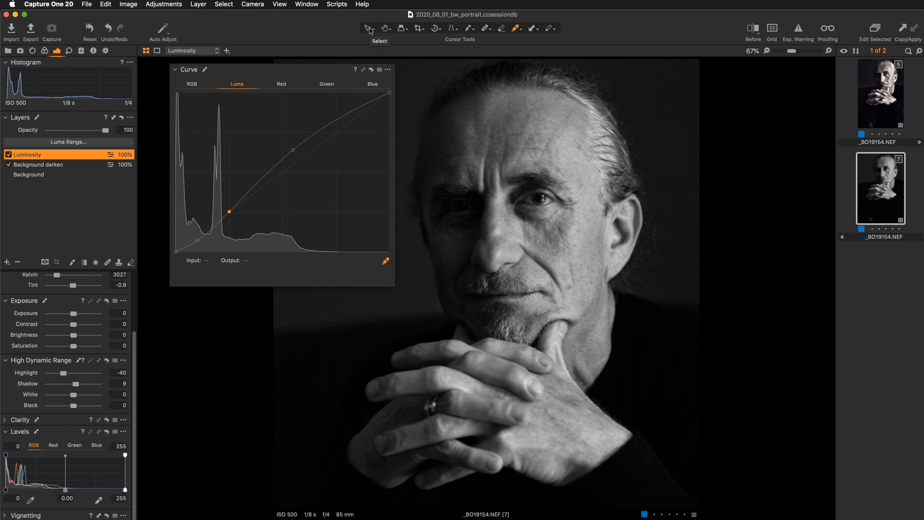
key("super+minus")
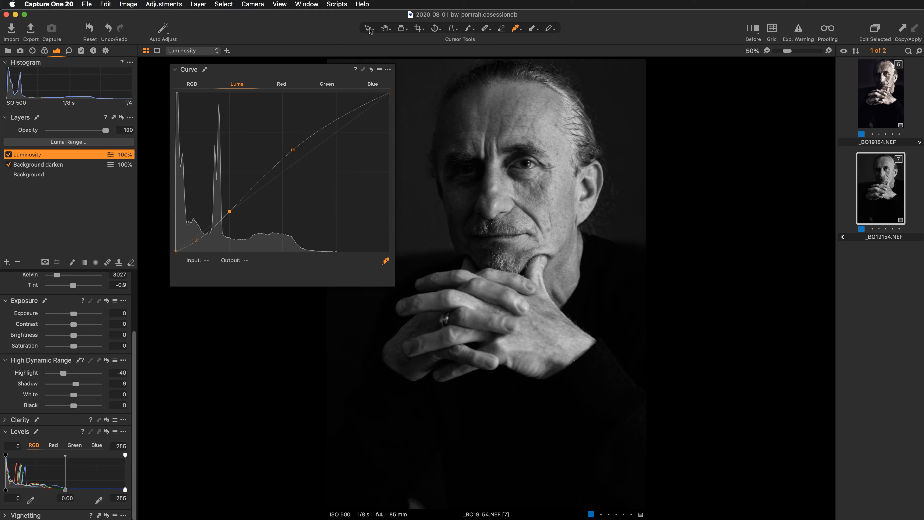
left_click_drag(335, 73, 114, 238)
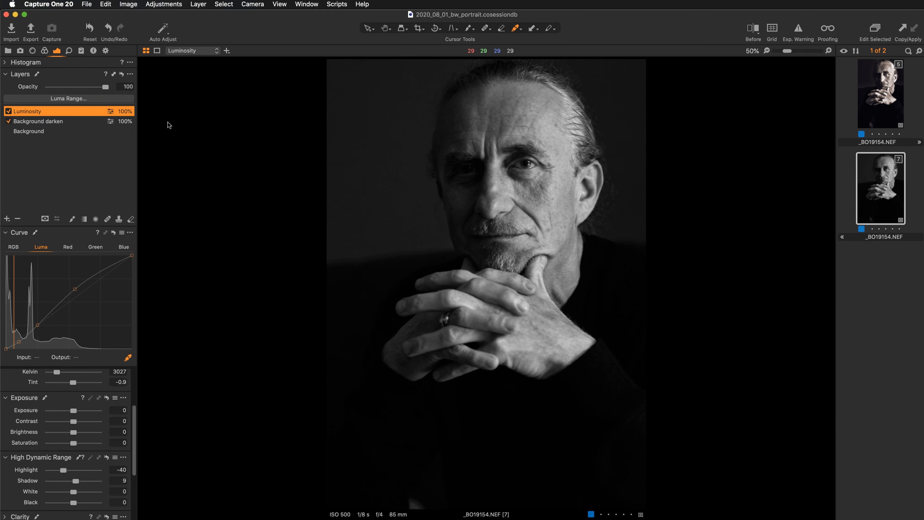
Select the Background darken layer and compare the whole portrait with that layer switched off and on
left_click(41, 124)
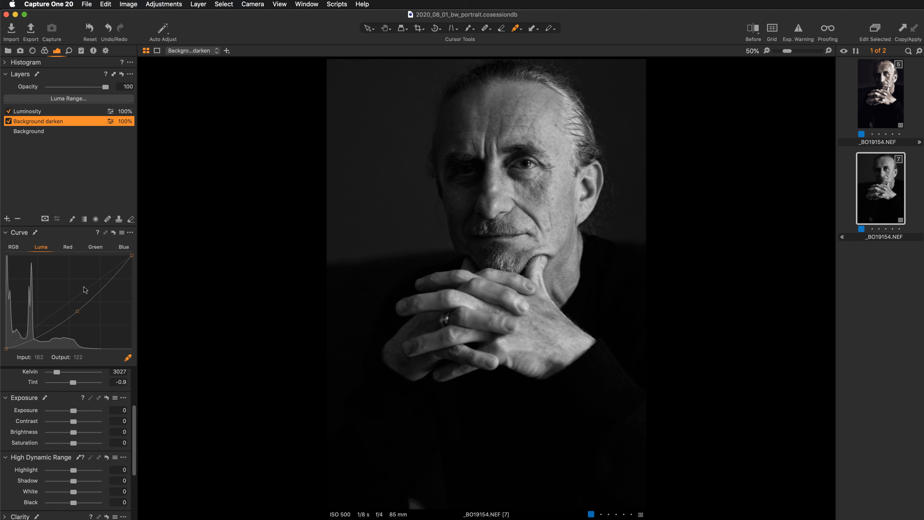
left_click(8, 121)
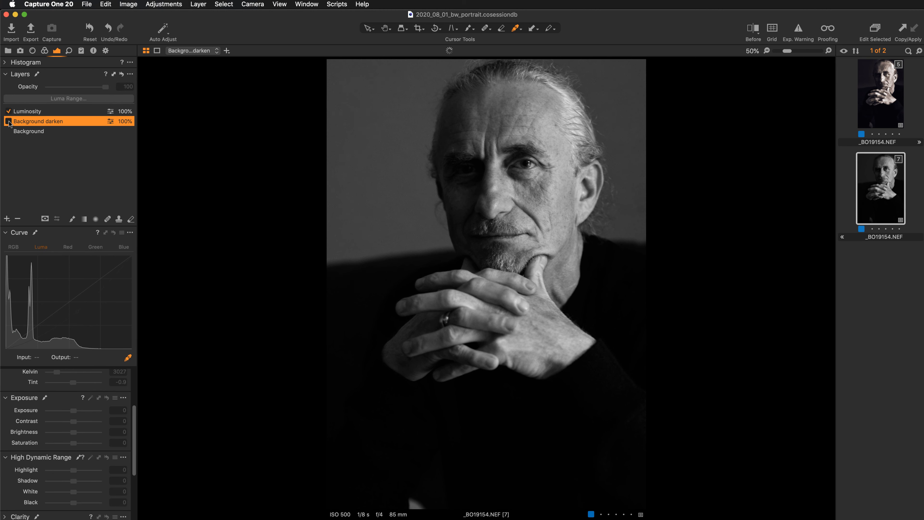
left_click(8, 121)
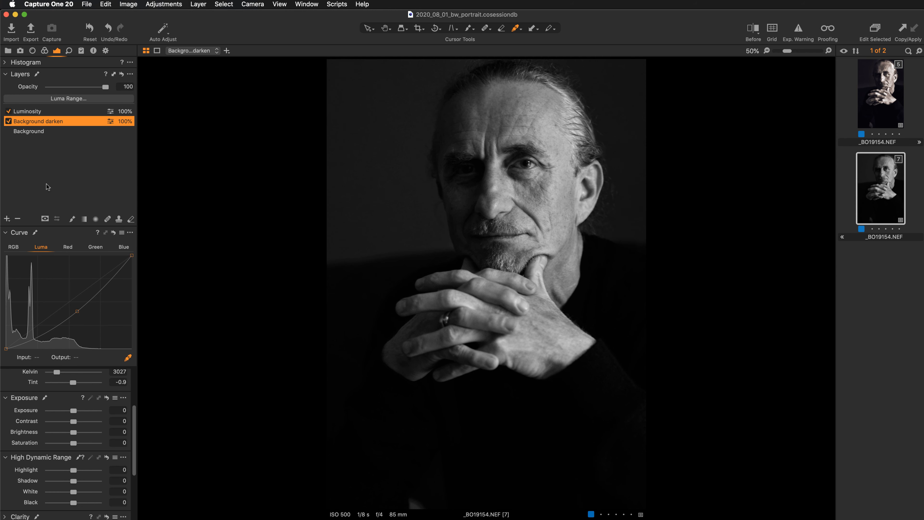
left_click(8, 121)
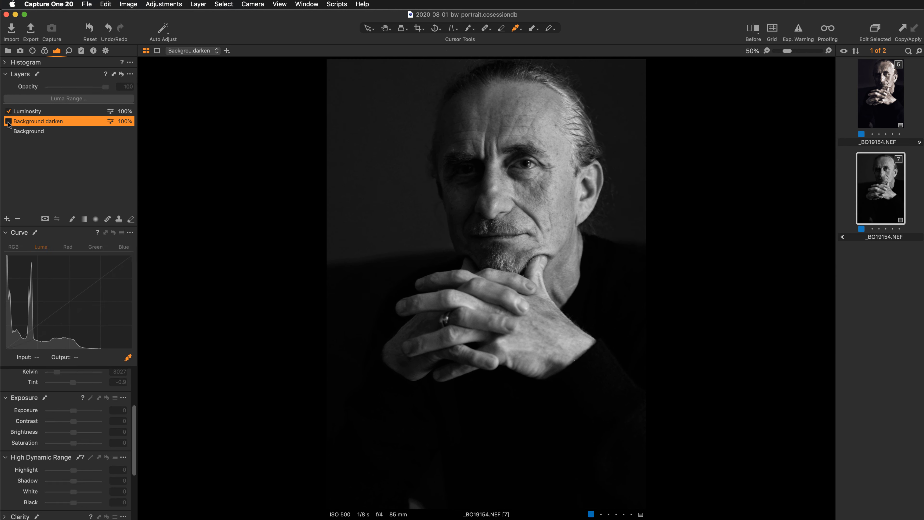
left_click(8, 122)
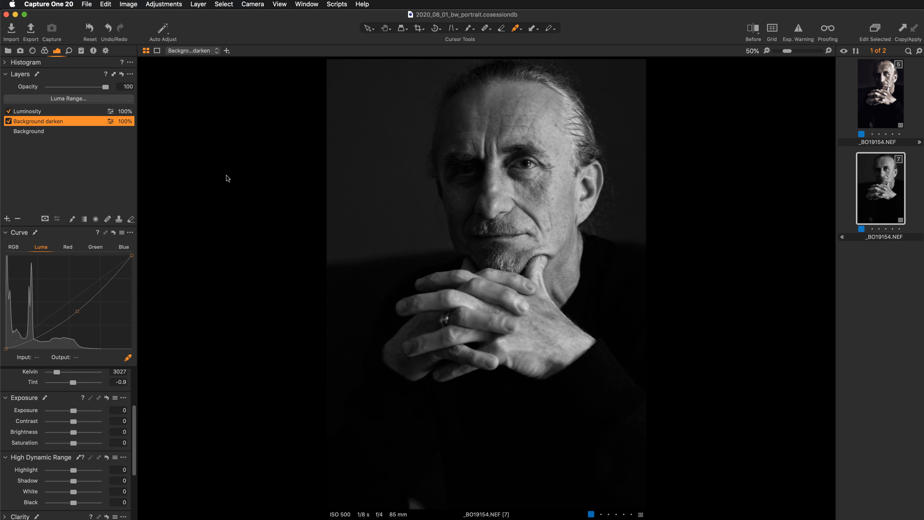
Examine the forehead hairline at 200% and compare it with the Background darken layer switched off and on
key("super+plus")
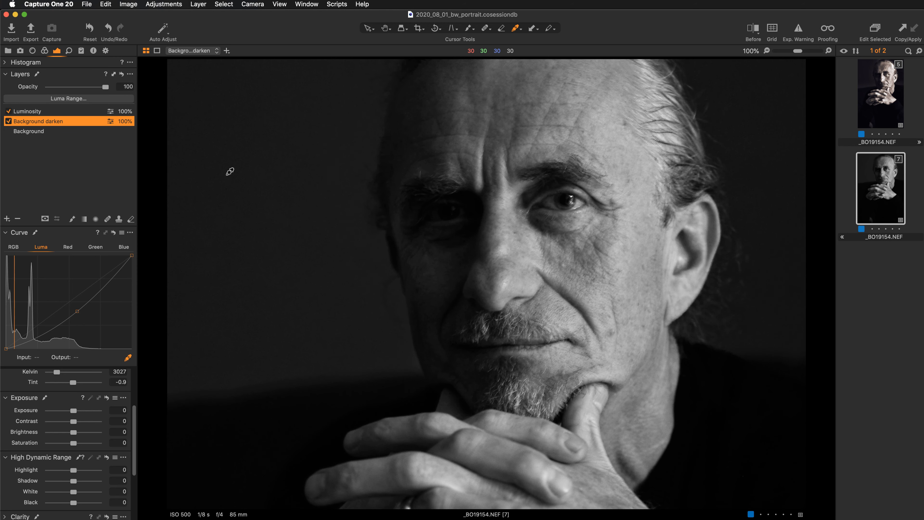
left_click(386, 27)
left_click_drag(489, 134, 482, 245)
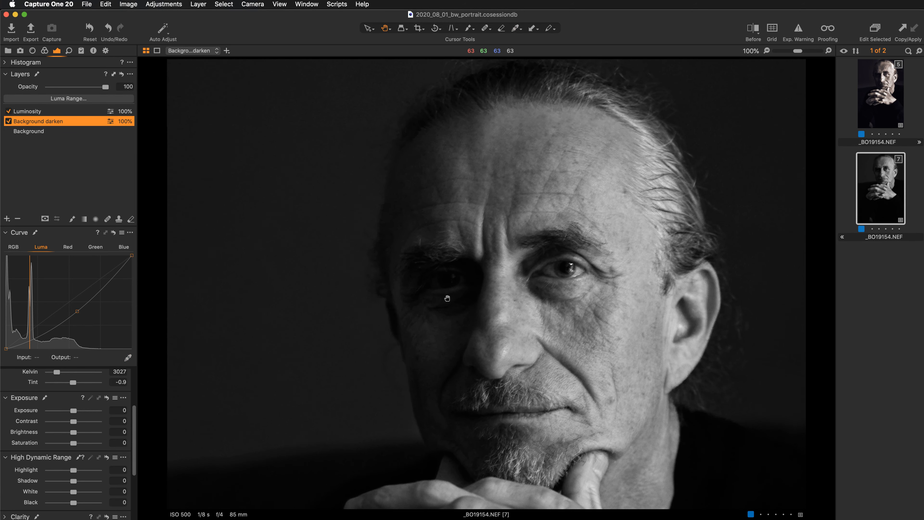
key("super+plus")
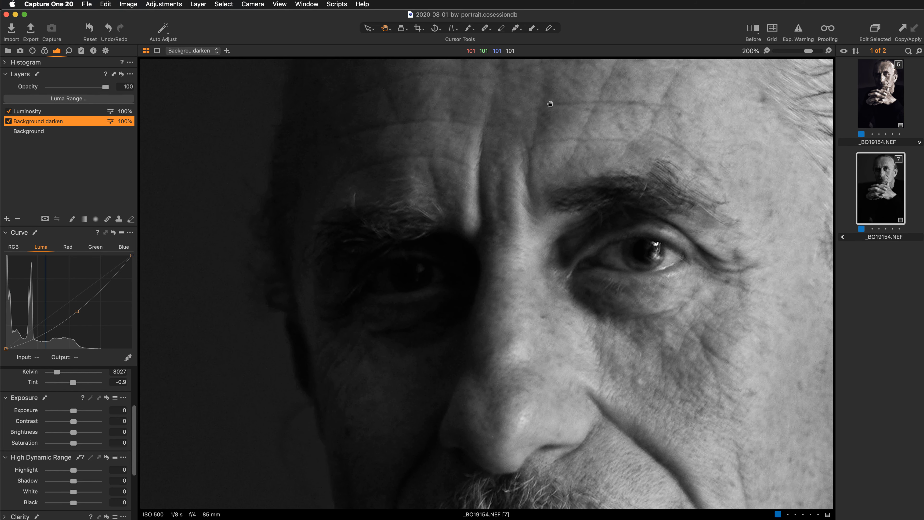
scroll(548, 115, "up", 10)
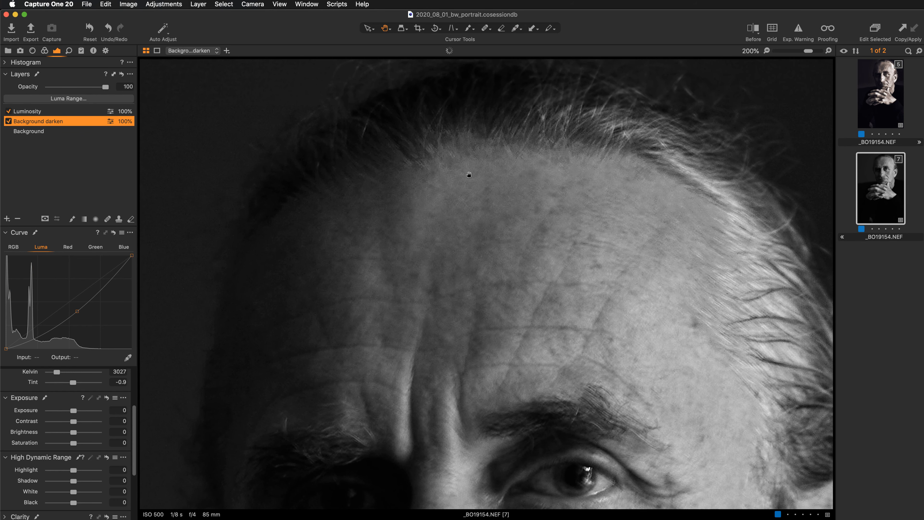
left_click(8, 122)
left_click(8, 121)
Show the Background darken mask and set up the Eraser with a slightly larger size and a much lower flow
key("m")
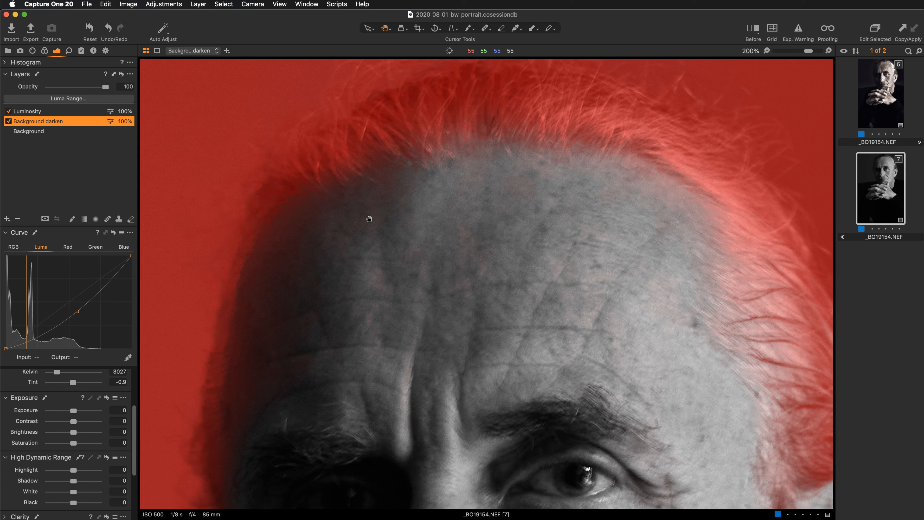
key("e")
right_click(398, 229)
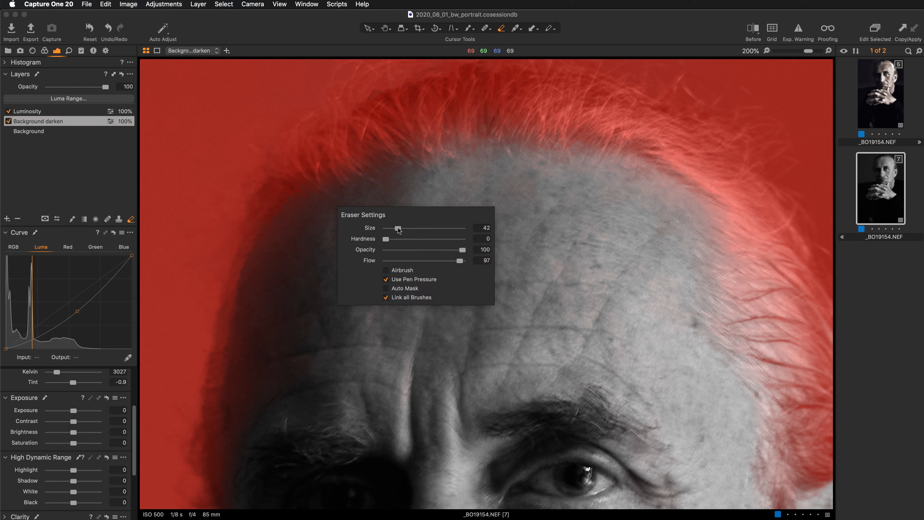
left_click_drag(398, 229, 400, 228)
left_click_drag(460, 261, 398, 261)
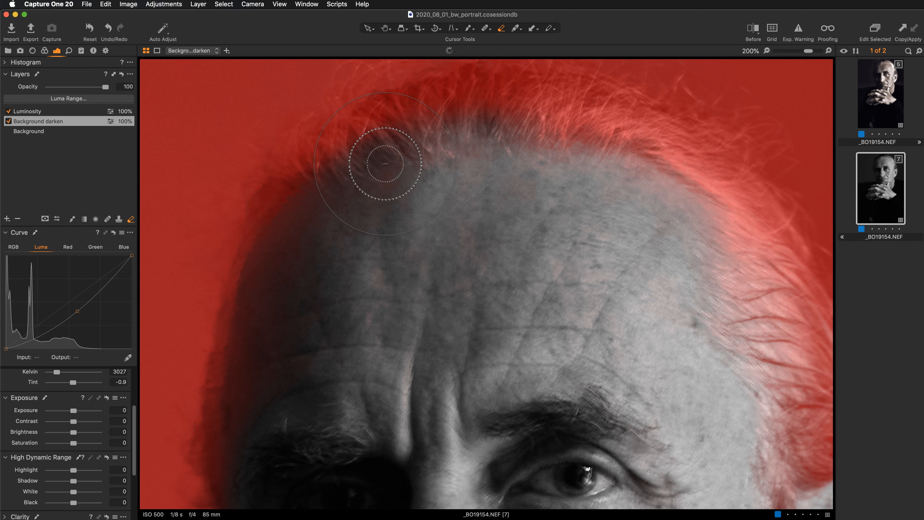
Softly erase the Background darken mask along the hairline and upper forehead, hiding the mask overlay after the first pass
mouse_move(385, 163)
left_mouse_down()
mouse_move(377, 99)
mouse_move(433, 83)
mouse_move(516, 105)
mouse_move(560, 131)
mouse_move(602, 184)
left_mouse_up()
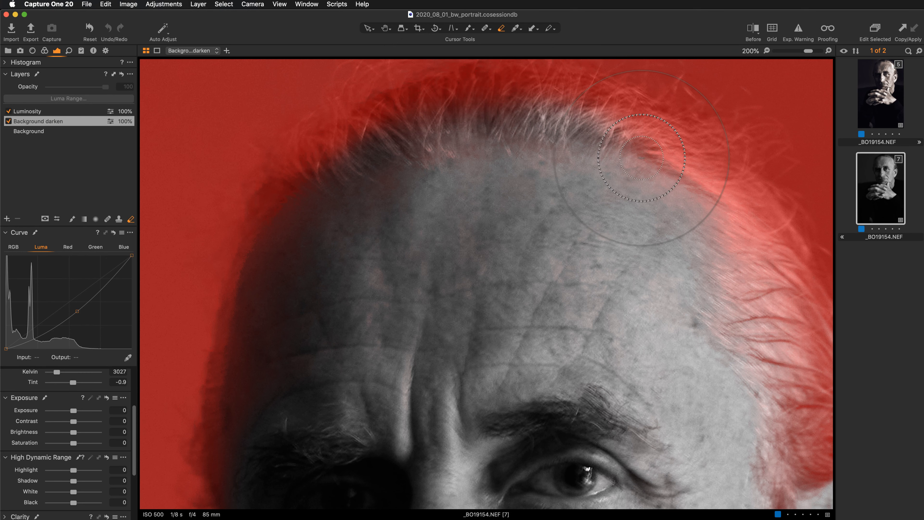
key("m")
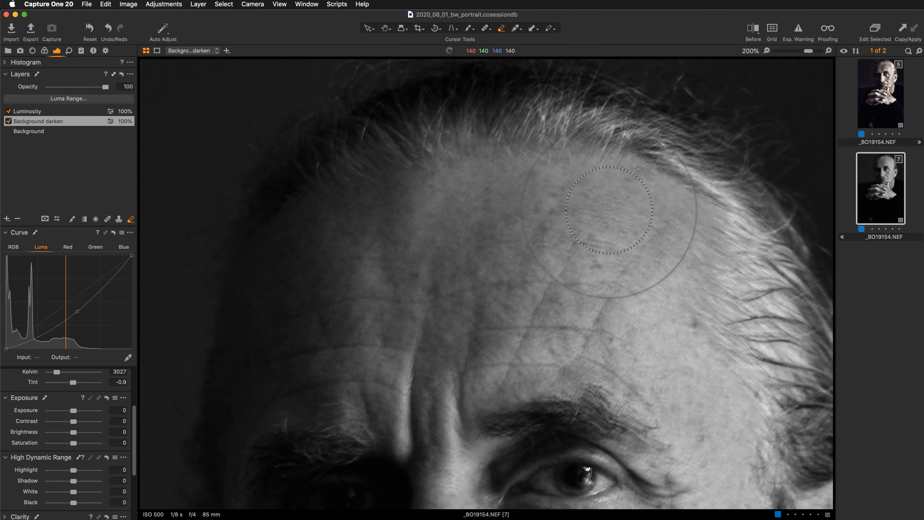
mouse_move(346, 148)
left_mouse_down()
mouse_move(448, 105)
mouse_move(503, 102)
mouse_move(406, 150)
mouse_move(365, 149)
mouse_move(460, 97)
mouse_move(495, 94)
mouse_move(518, 105)
mouse_move(475, 94)
mouse_move(498, 93)
mouse_move(458, 96)
mouse_move(424, 111)
mouse_move(487, 102)
mouse_move(403, 118)
mouse_move(301, 198)
left_mouse_up()
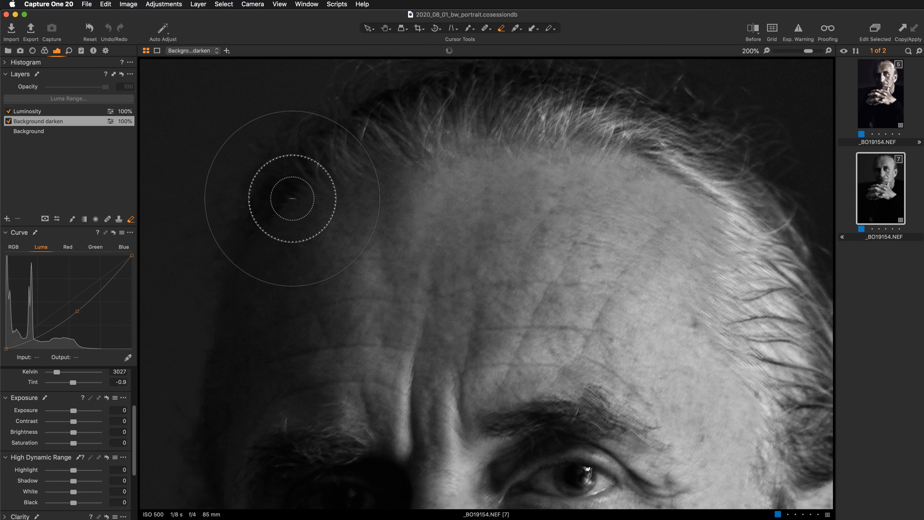
mouse_move(382, 156)
left_mouse_down()
mouse_move(418, 125)
mouse_move(403, 120)
mouse_move(427, 107)
mouse_move(520, 95)
mouse_move(429, 117)
mouse_move(374, 118)
mouse_move(409, 102)
mouse_move(582, 103)
left_mouse_up()
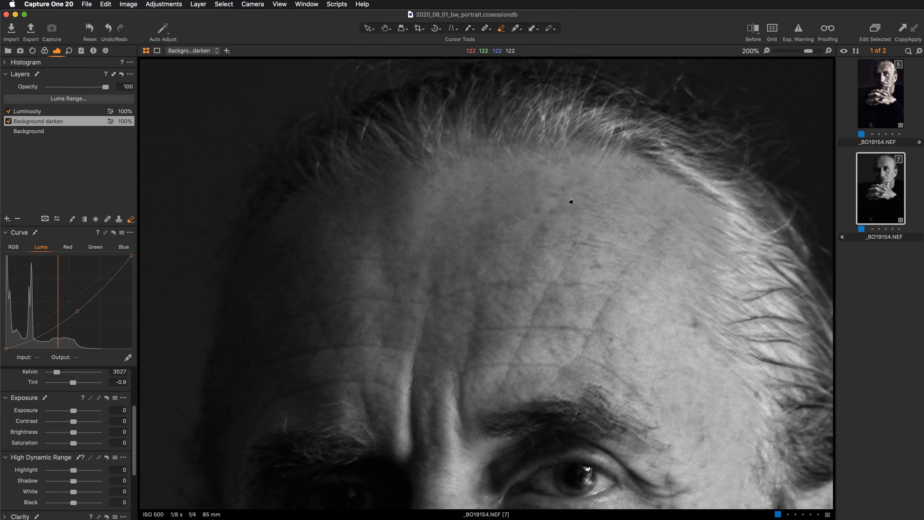
left_click_drag(563, 208, 546, 253)
mouse_move(392, 103)
left_mouse_down()
mouse_move(440, 91)
mouse_move(574, 113)
mouse_move(601, 145)
mouse_move(618, 222)
left_mouse_up()
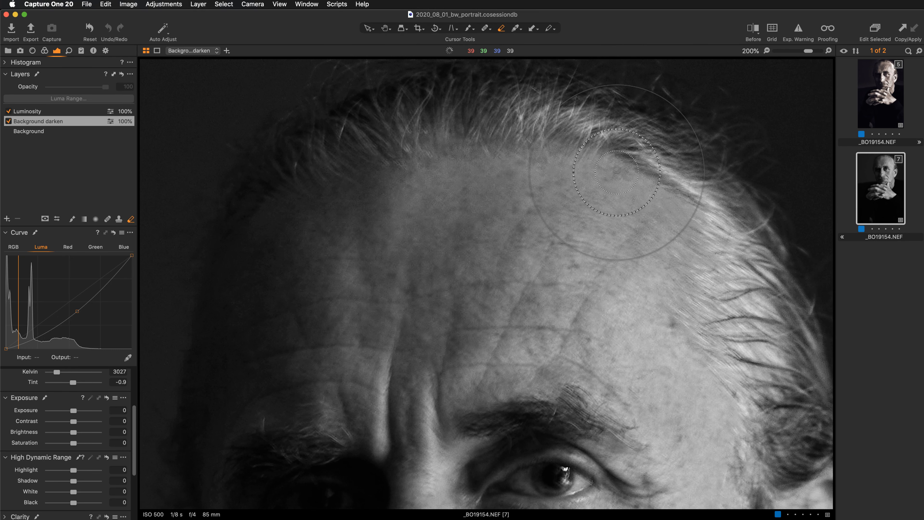
mouse_move(650, 304)
left_mouse_down()
mouse_move(576, 282)
mouse_move(588, 216)
mouse_move(613, 331)
mouse_move(647, 396)
mouse_move(433, 262)
left_mouse_up()
scroll(433, 262, "left", 10)
mouse_move(449, 210)
left_mouse_down()
mouse_move(372, 207)
mouse_move(377, 182)
mouse_move(425, 160)
mouse_move(439, 136)
mouse_move(478, 128)
mouse_move(525, 184)
left_mouse_up()
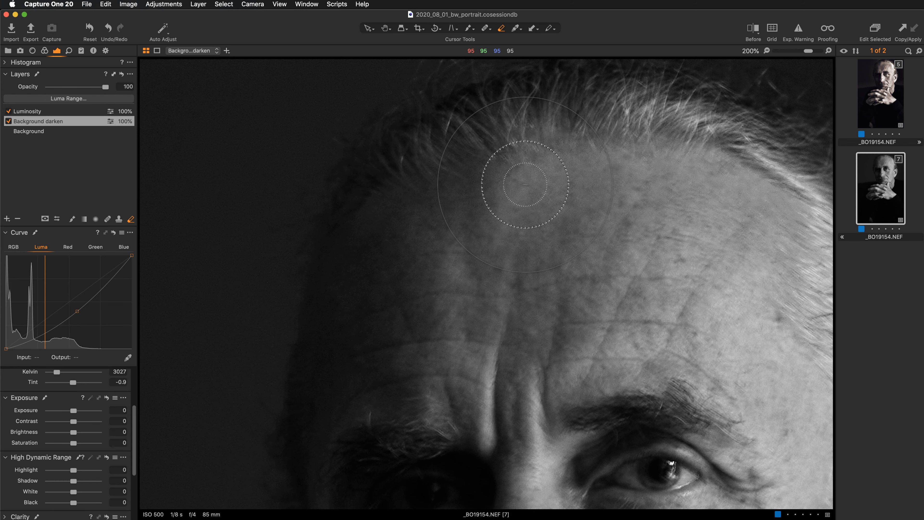
Select the Luminosity layer and compare the portrait at 67% with that layer switched off and on
key("super+minus")
key("super+minus")
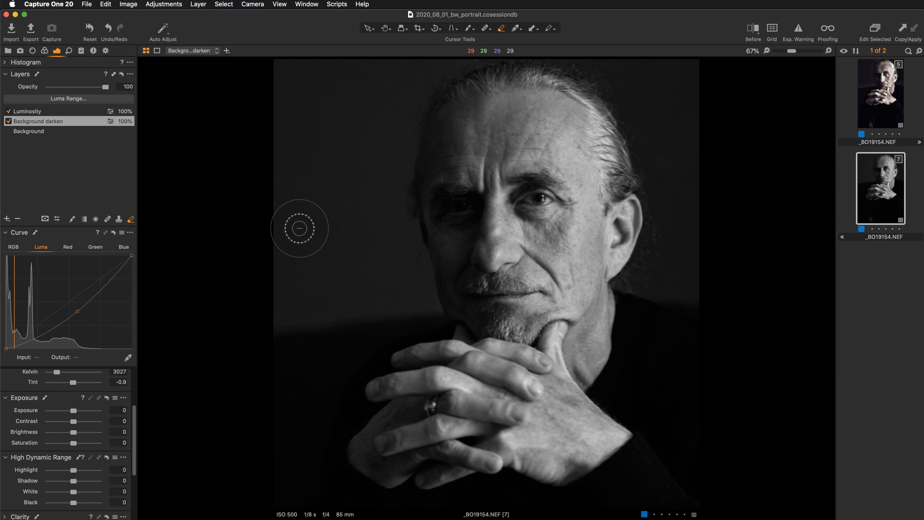
left_click(42, 113)
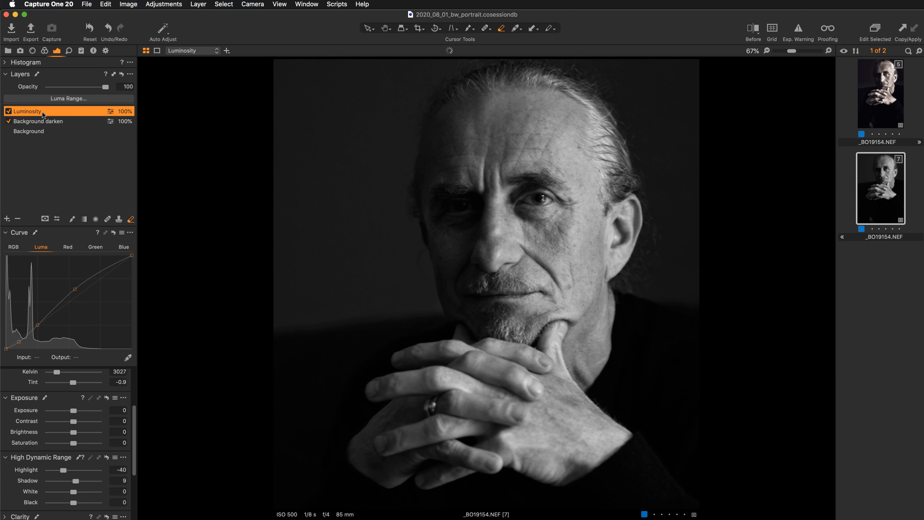
left_click(8, 111)
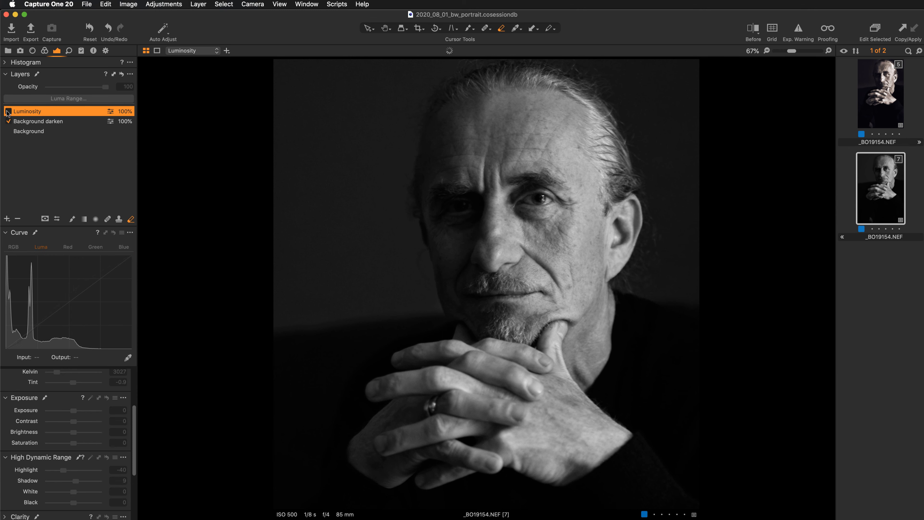
left_click(8, 111)
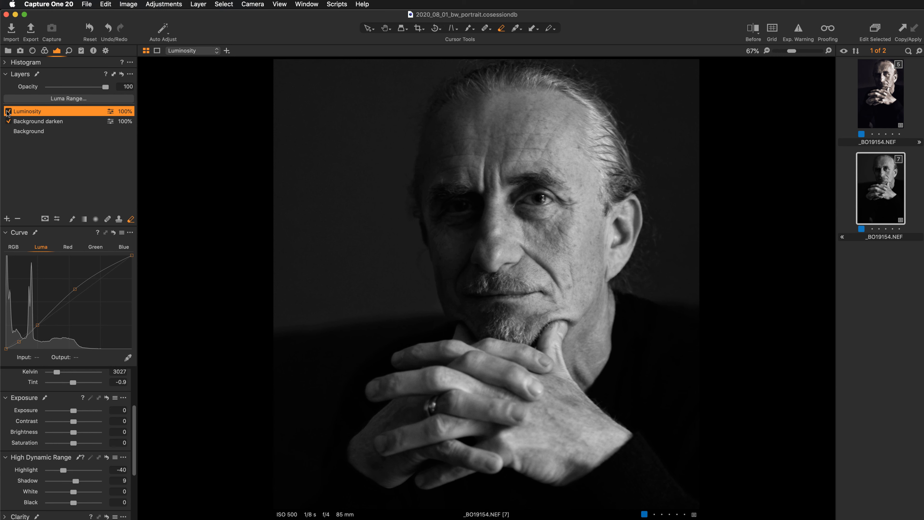
Examine the light and shadow across the face, beard and clasped hands at 100%, and the whole portrait fitted to the view
key("super+plus")
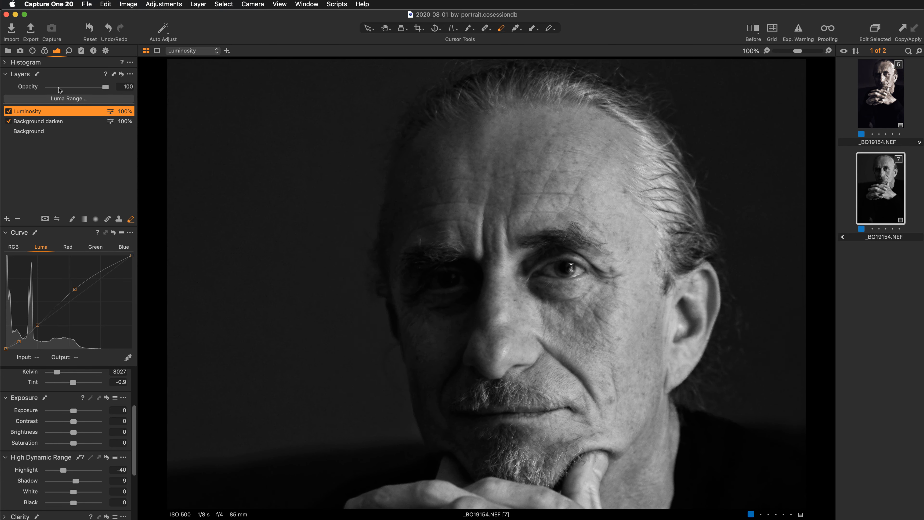
left_click(384, 29)
scroll(570, 338, "down", 8)
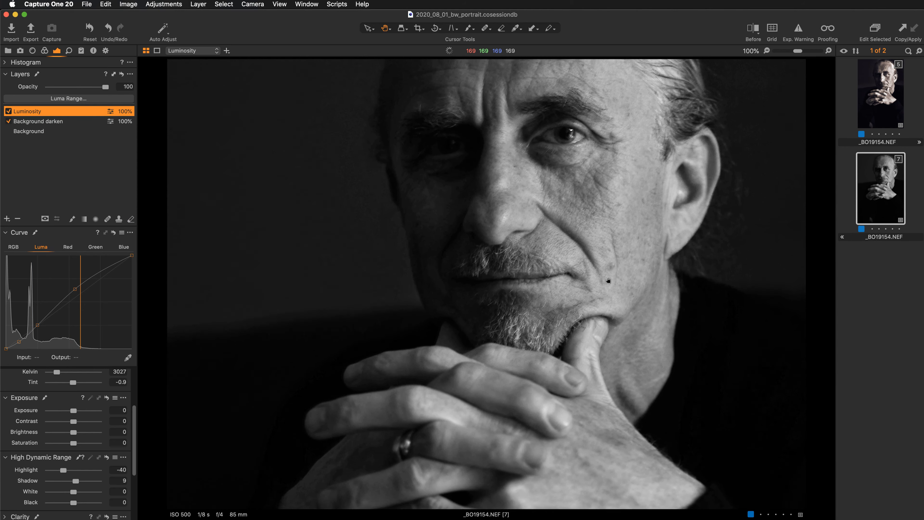
left_click_drag(607, 272, 611, 319)
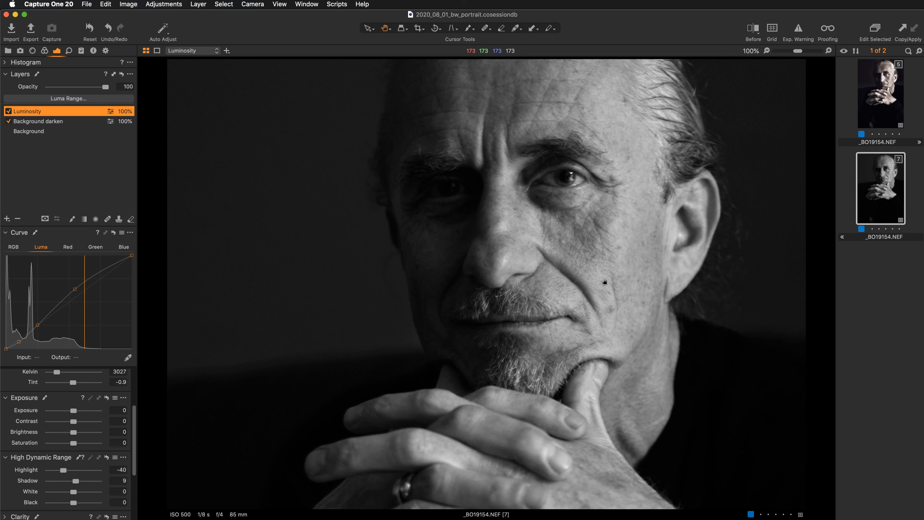
left_click_drag(605, 284, 605, 234)
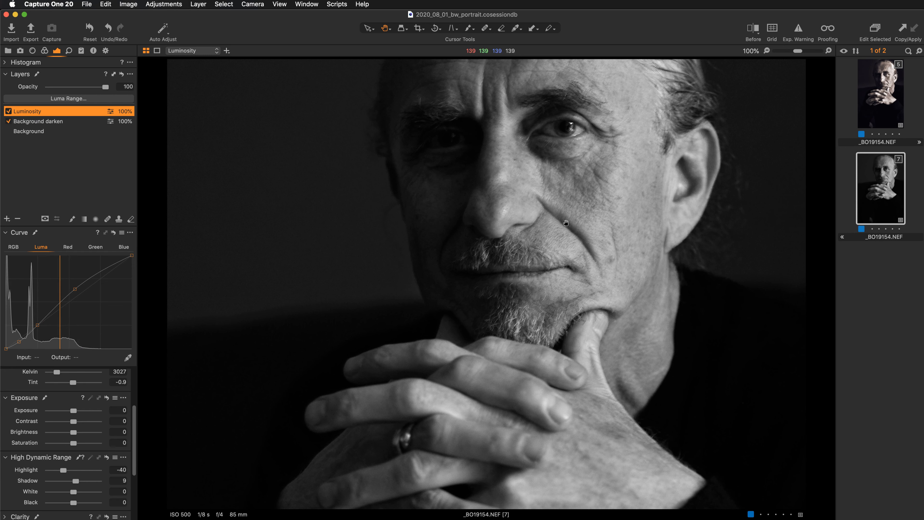
scroll(537, 244, "up", 5)
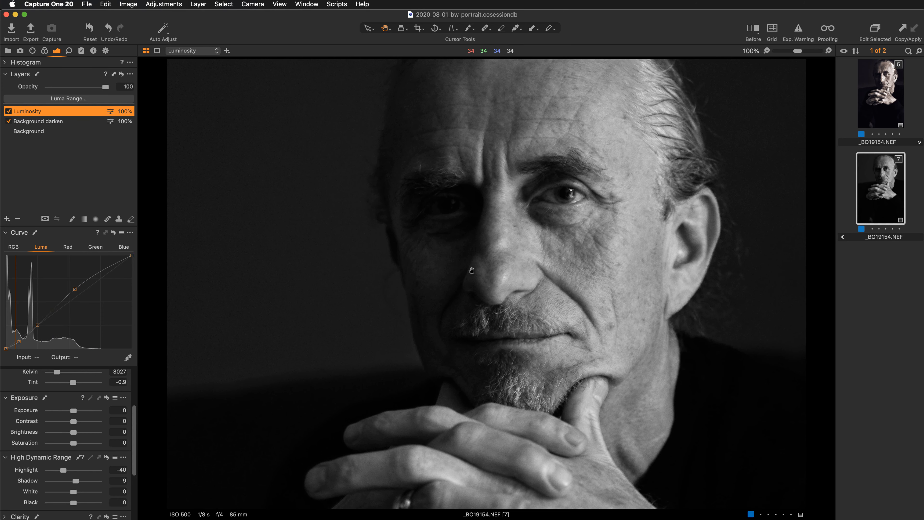
key("super+0")
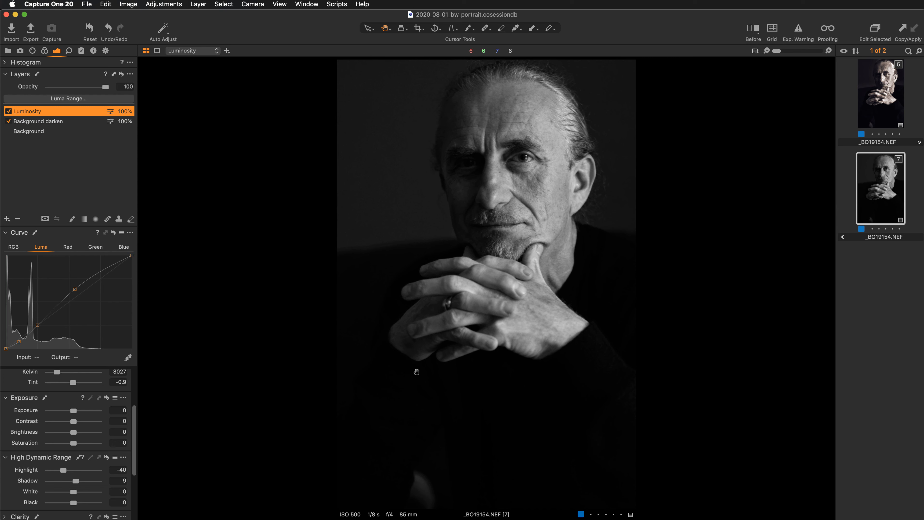
key("super+plus")
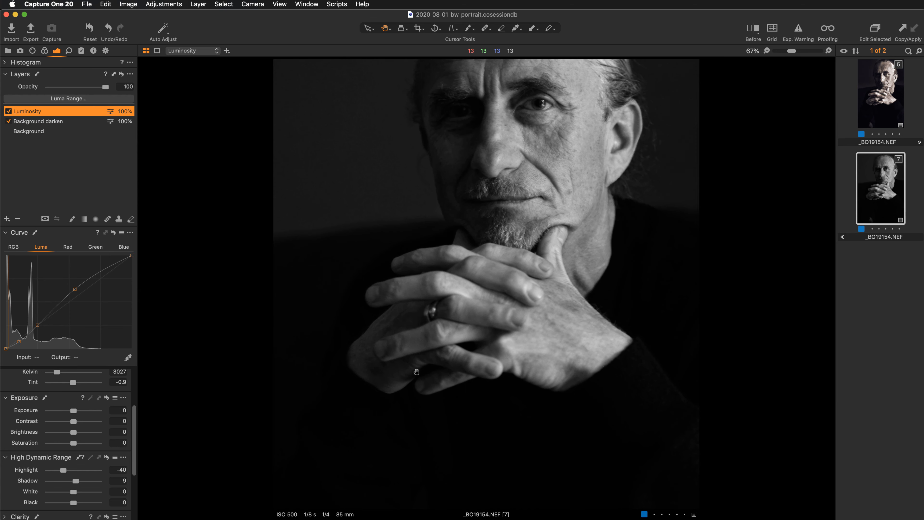
key("super+plus")
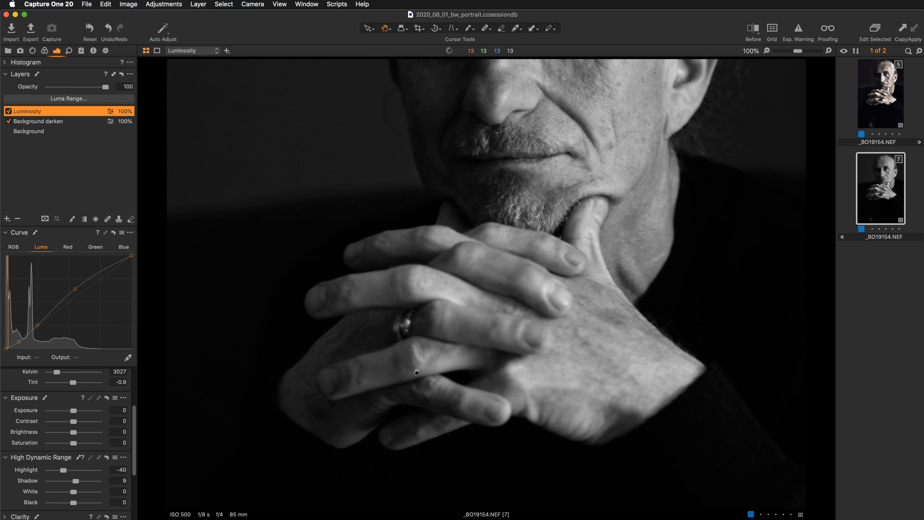
left_click_drag(528, 165, 505, 261)
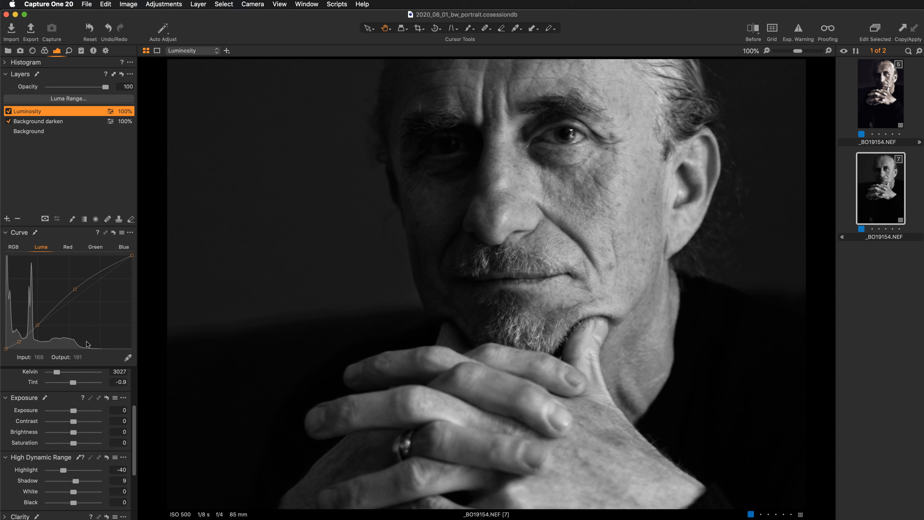
Expand the Clarity tool for the Luminosity layer and raise Clarity to 27
scroll(44, 435, "down", 5)
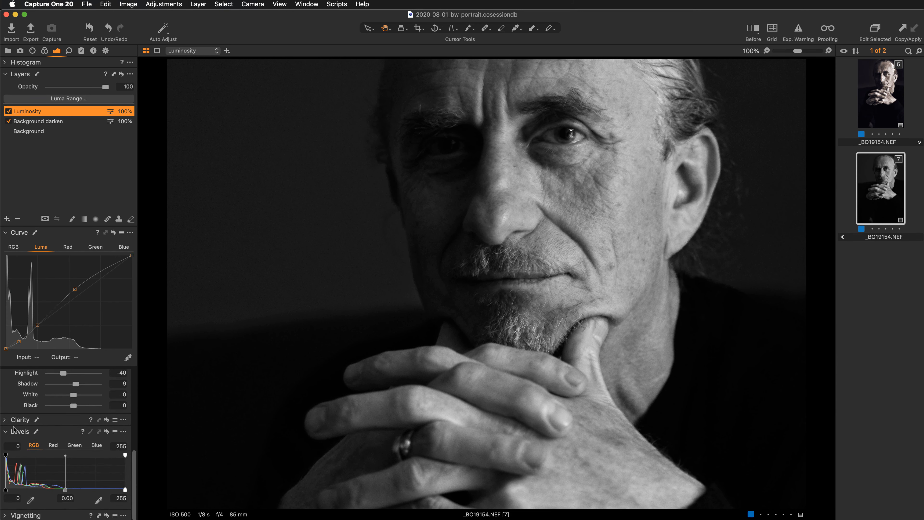
left_click(7, 421)
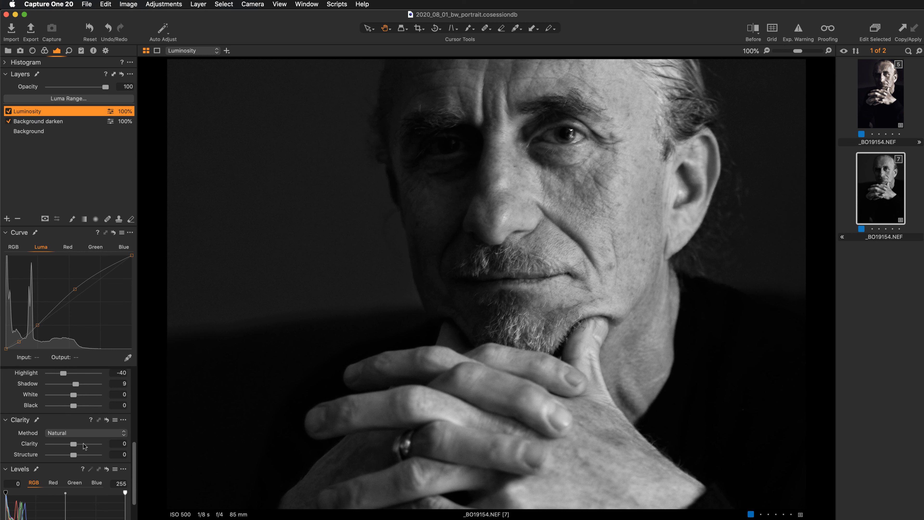
left_click_drag(73, 444, 81, 444)
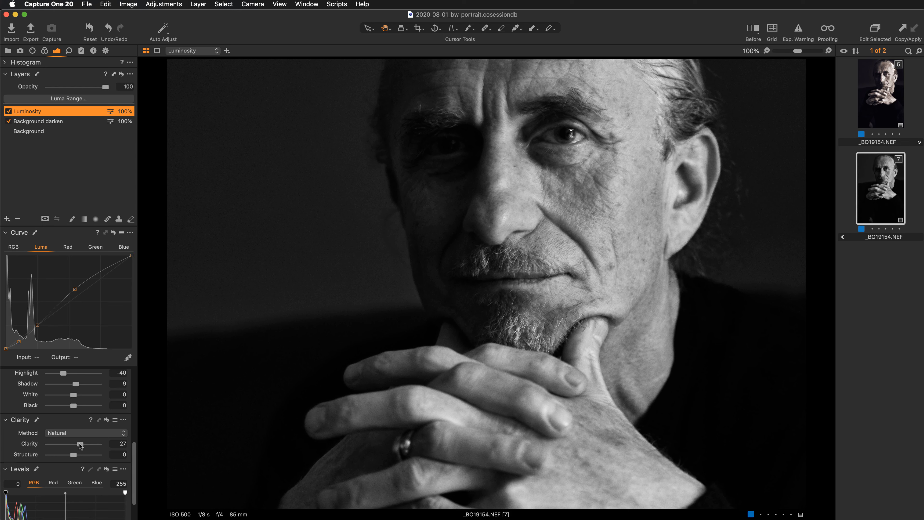
Compare the face with the Luminosity layer's Clarity reset to zero and restored
double_click(31, 444)
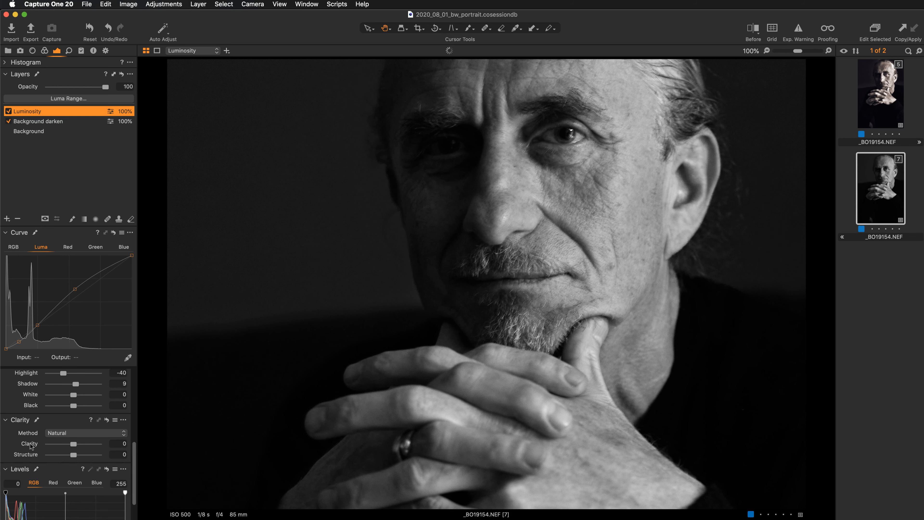
double_click(31, 444)
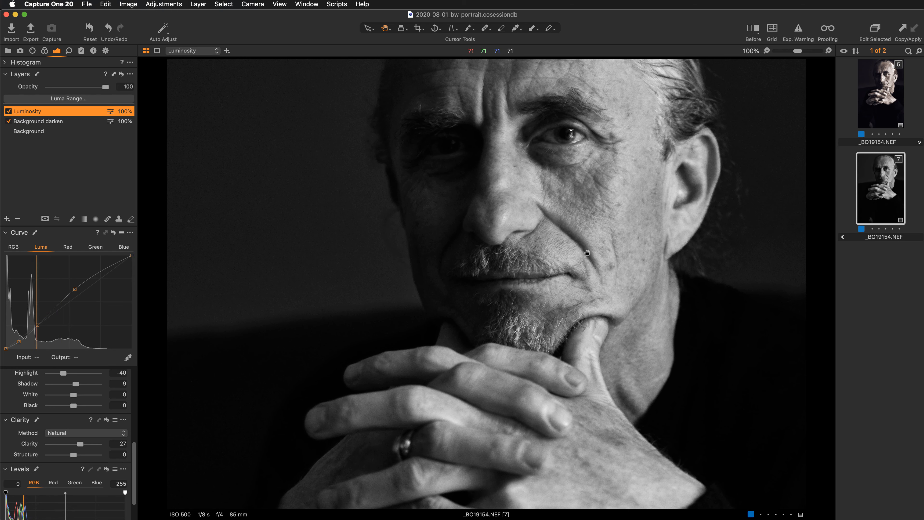
mouse_move(535, 189)
left_mouse_down()
mouse_move(528, 279)
mouse_move(534, 192)
left_mouse_up()
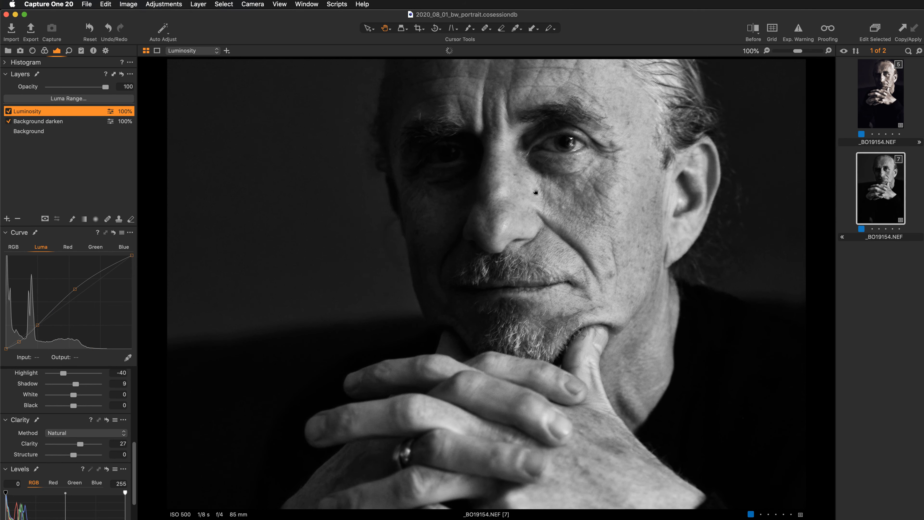
double_click(30, 444)
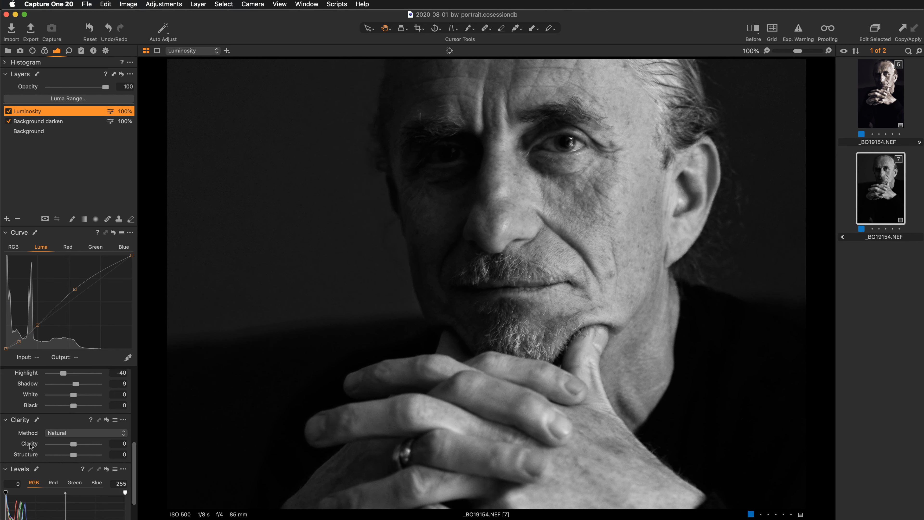
key("super+z")
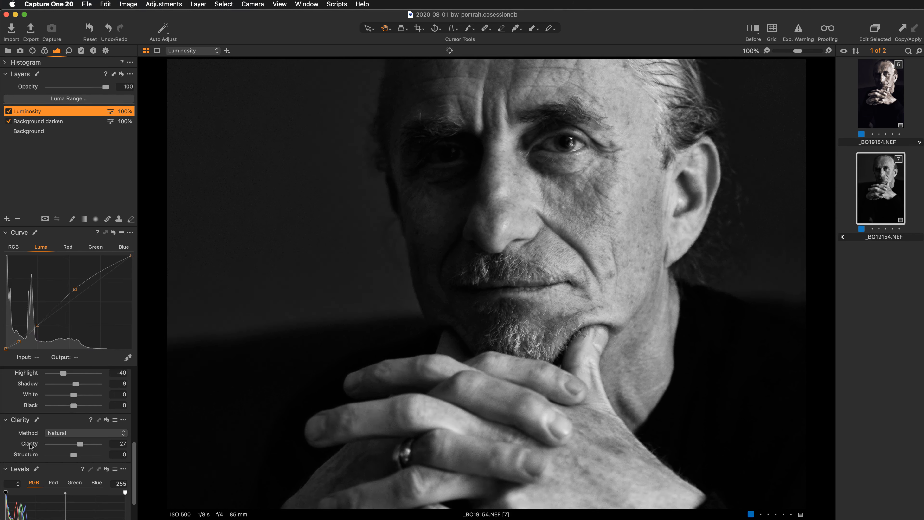
Set the Luminosity layer's Clarity to 25
left_click(116, 443)
type("25")
key("Return")
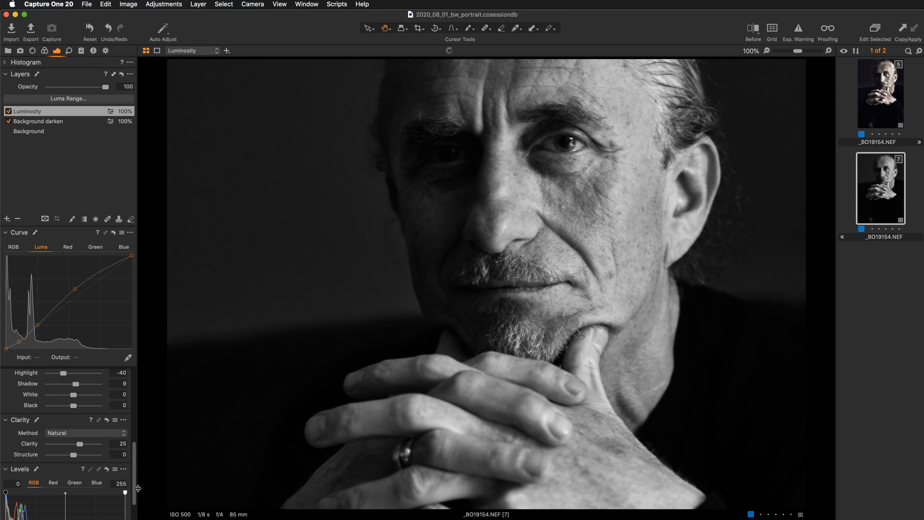
Set the Luminosity layer's Structure to 12
left_click_drag(73, 456, 75, 457)
left_click_drag(75, 455, 76, 455)
key("z")
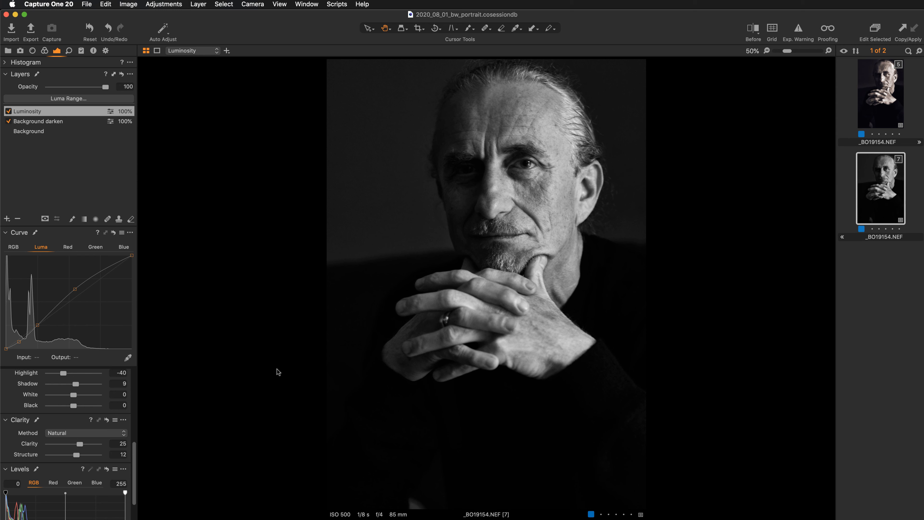
Compare the face and hands at 100% with the Luminosity layer disabled and enabled
left_click(392, 375)
left_click_drag(471, 213, 464, 422)
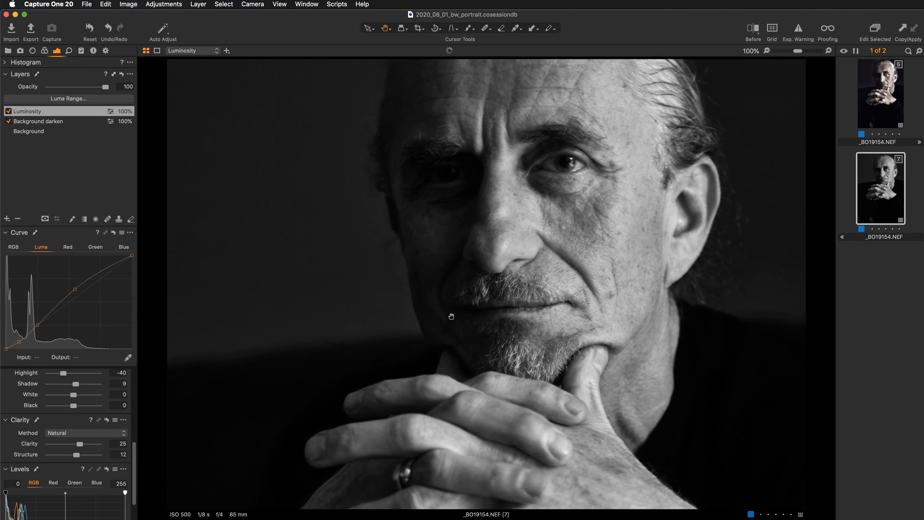
left_click_drag(441, 368, 441, 347)
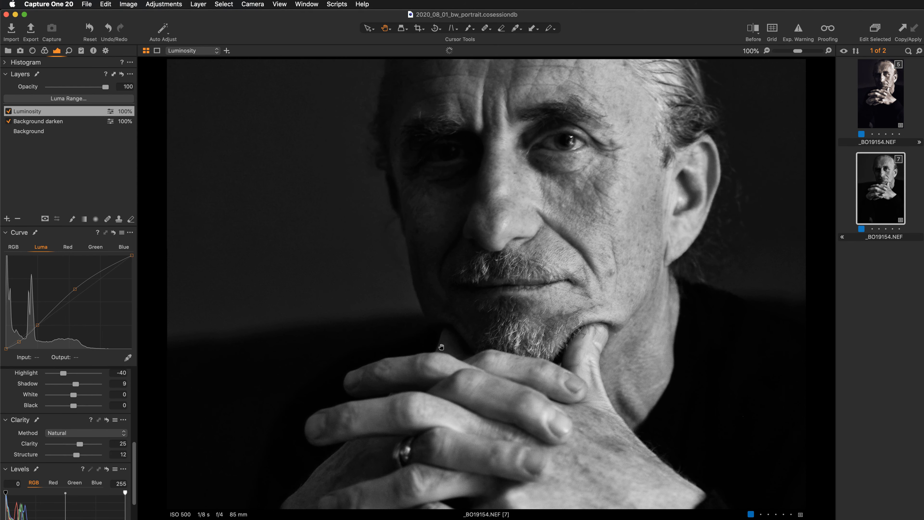
left_click(8, 111)
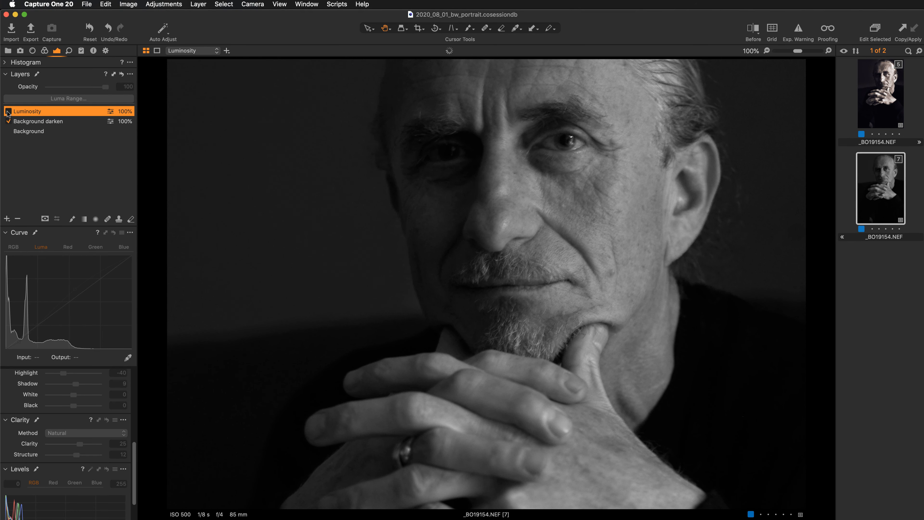
left_click(8, 111)
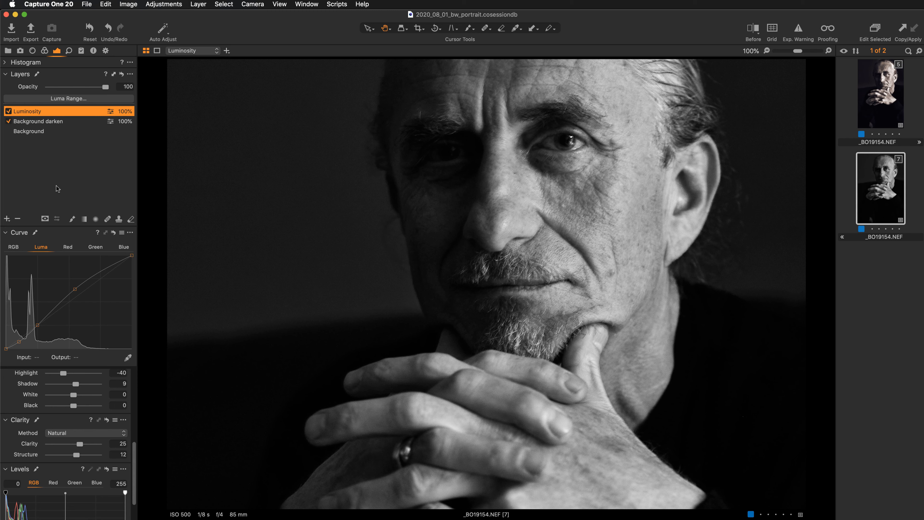
Compare the unedited original with the edited portrait in a before/after split, examining the eyes and facial skin at 200%
key("y")
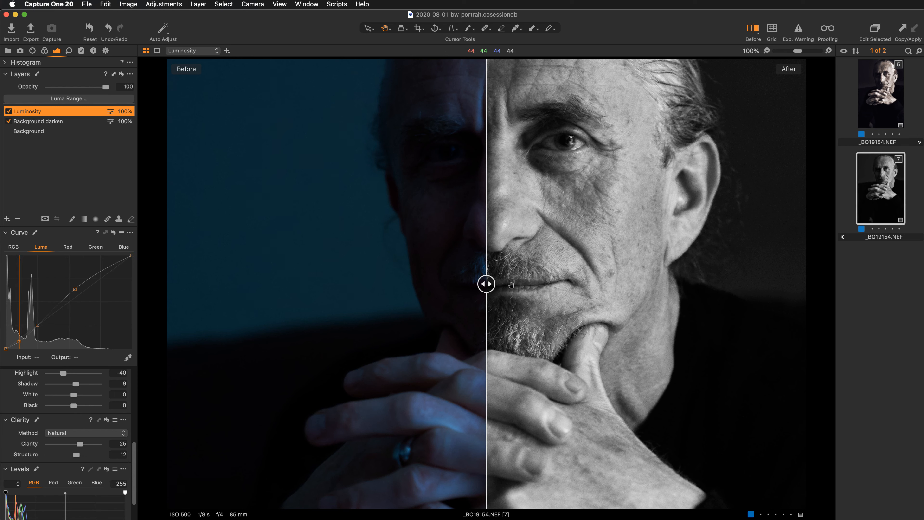
left_click_drag(488, 285, 757, 286)
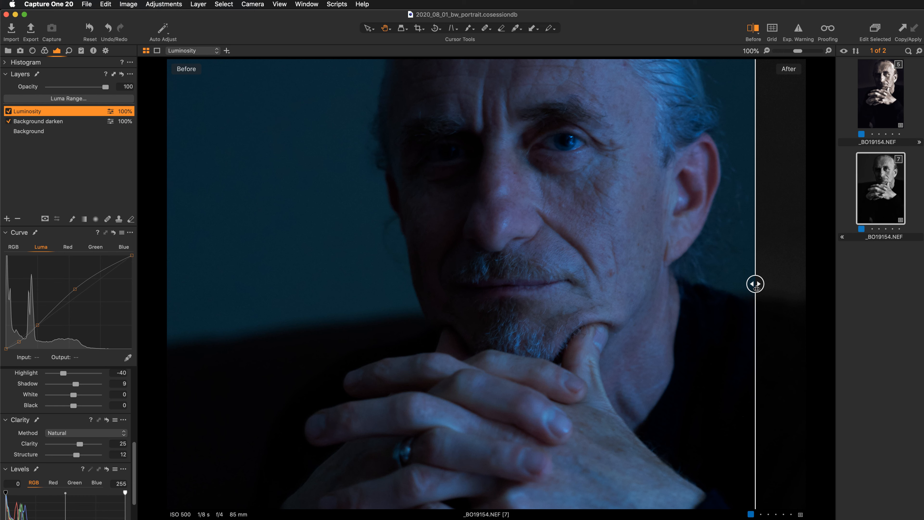
key("super+plus")
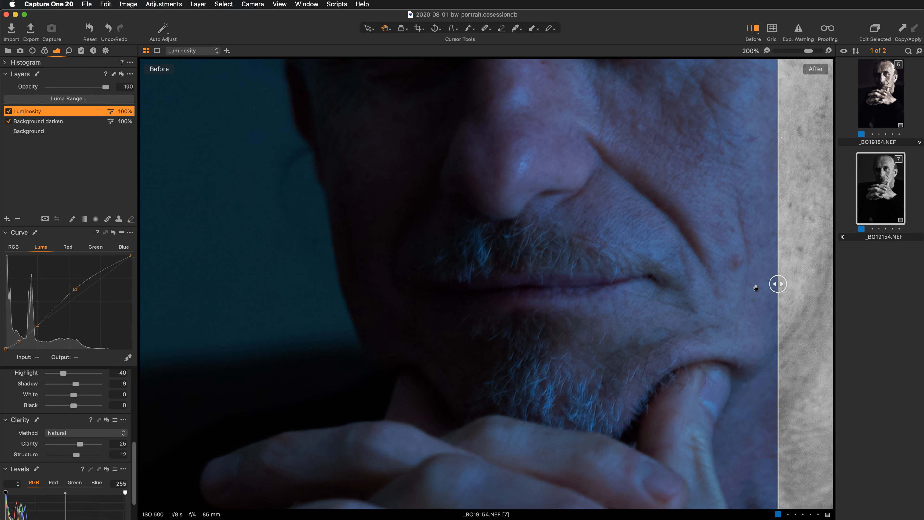
left_click_drag(612, 183, 546, 338)
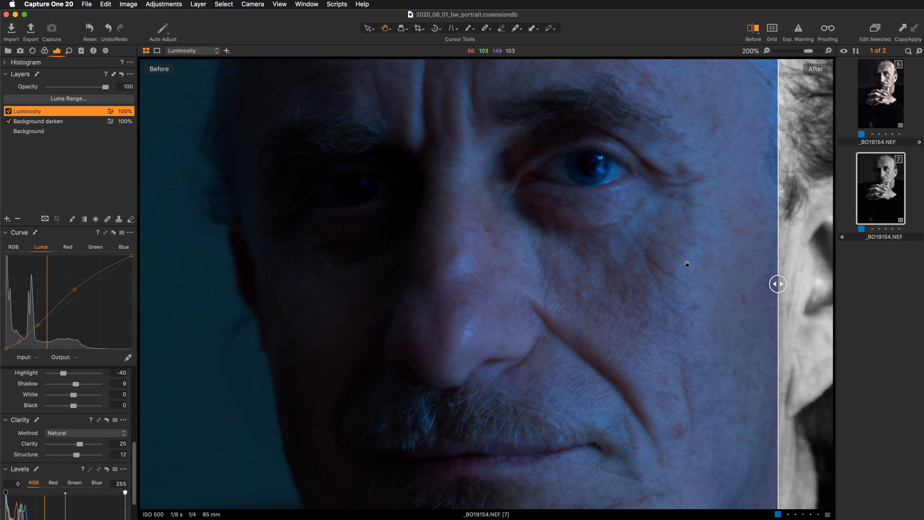
key("y")
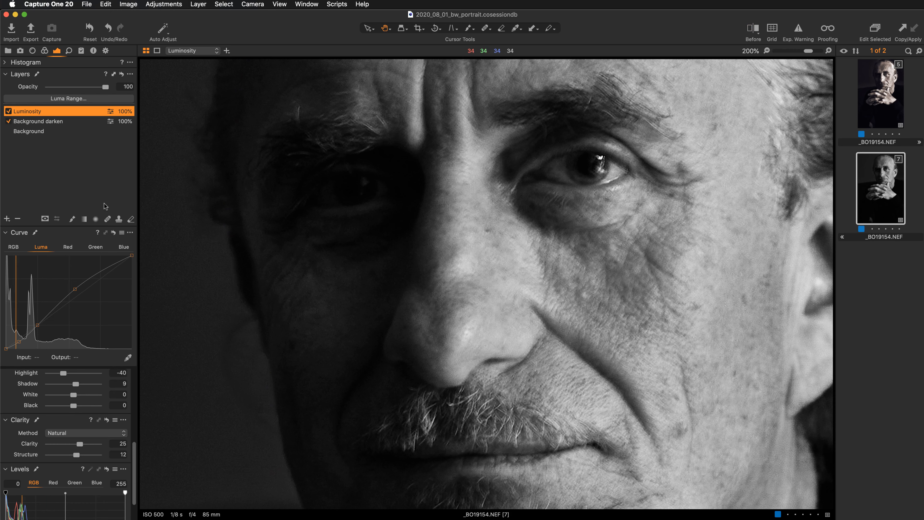
Add a new empty adjustment layer and name it Eyes
left_click(7, 219)
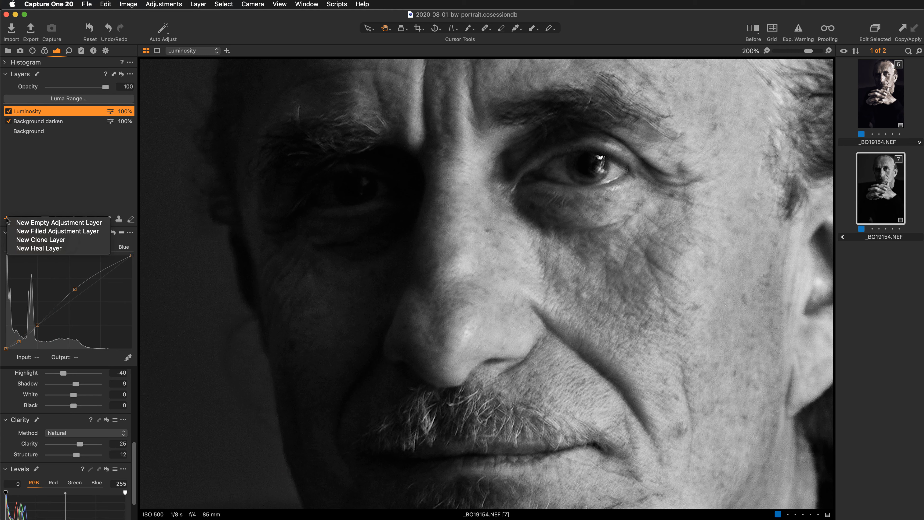
left_click(20, 223)
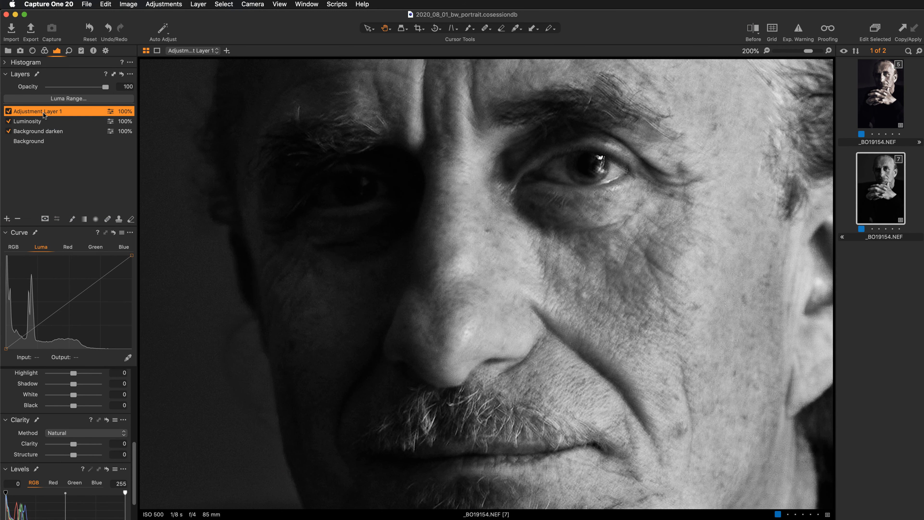
double_click(43, 113)
type("E")
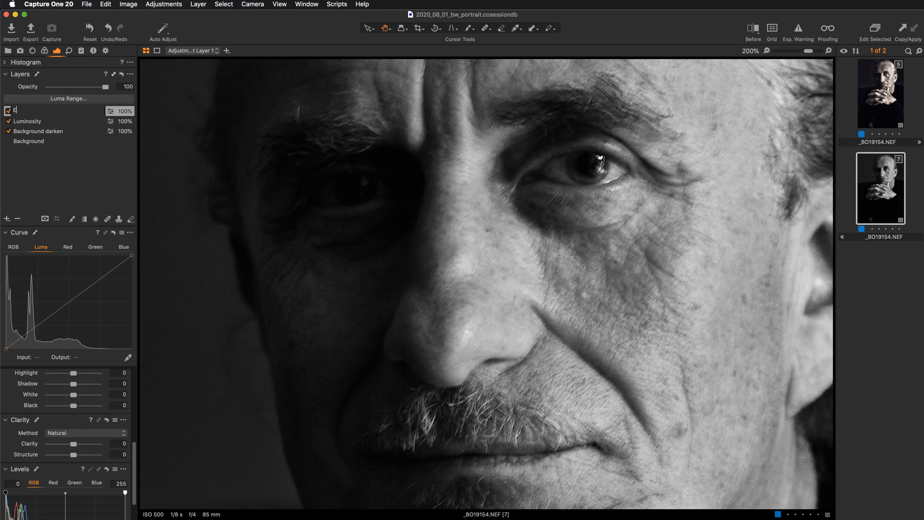
type("yes")
key("Return")
Choose the mask brush for the brightly lit eye, reducing its size and increasing its flow
scroll(400, 206, "up", 5)
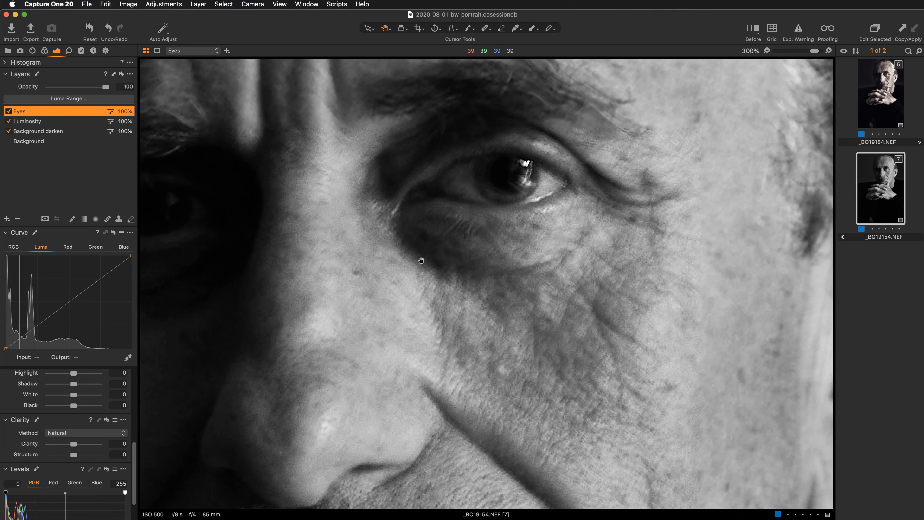
left_click_drag(421, 260, 367, 295)
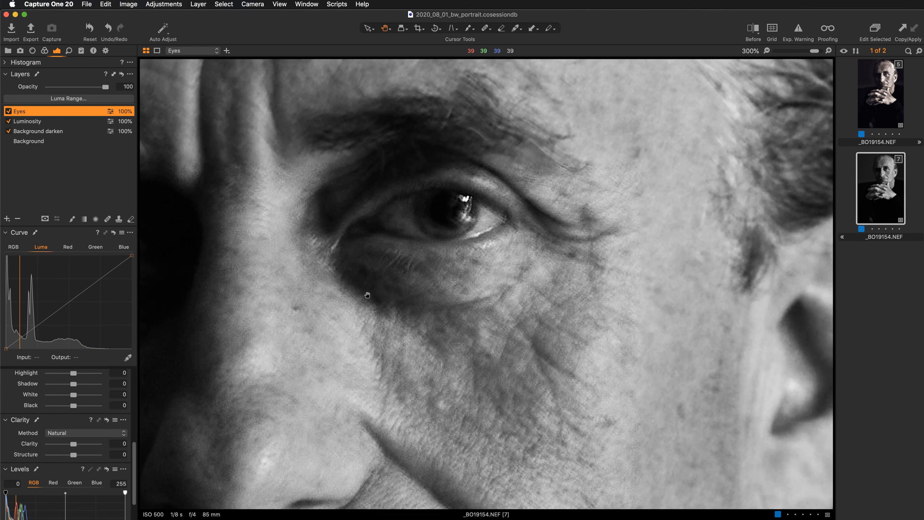
key("b")
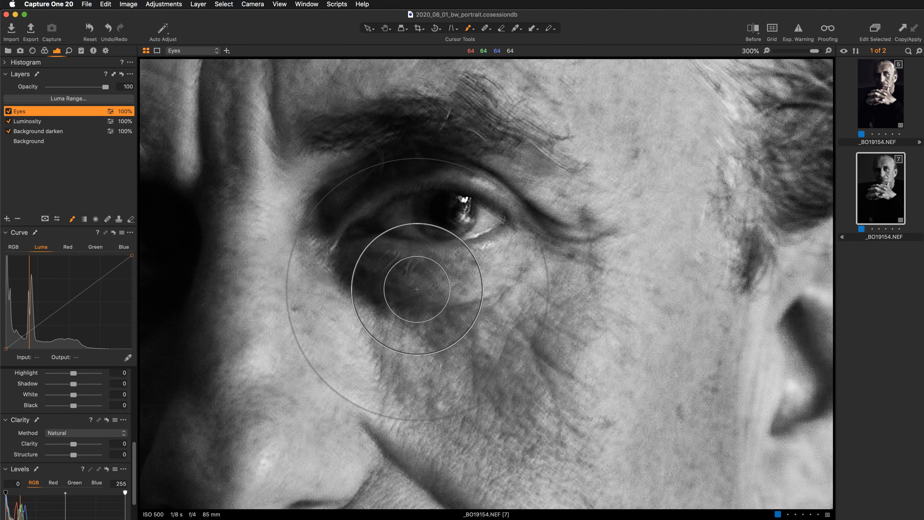
right_click(421, 242)
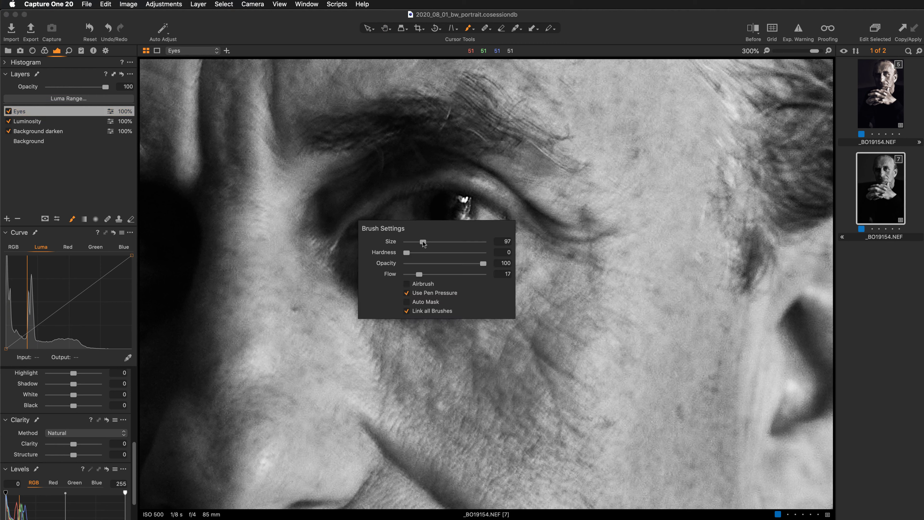
left_click_drag(421, 242, 414, 241)
left_click_drag(419, 274, 462, 274)
left_click(460, 178)
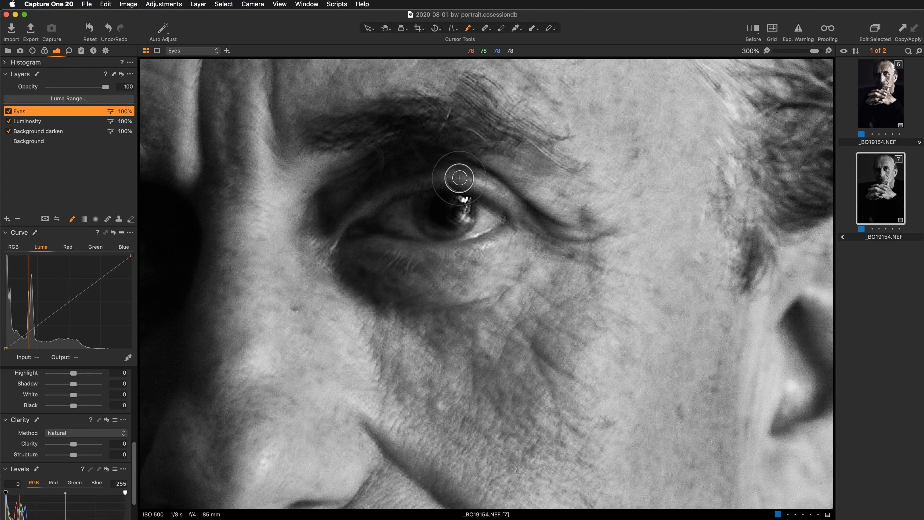
Shrink the brush further and paint the iris of the brightly lit eye into the Eyes layer's mask
key("bracketleft")
key("bracketleft")
key("bracketleft")
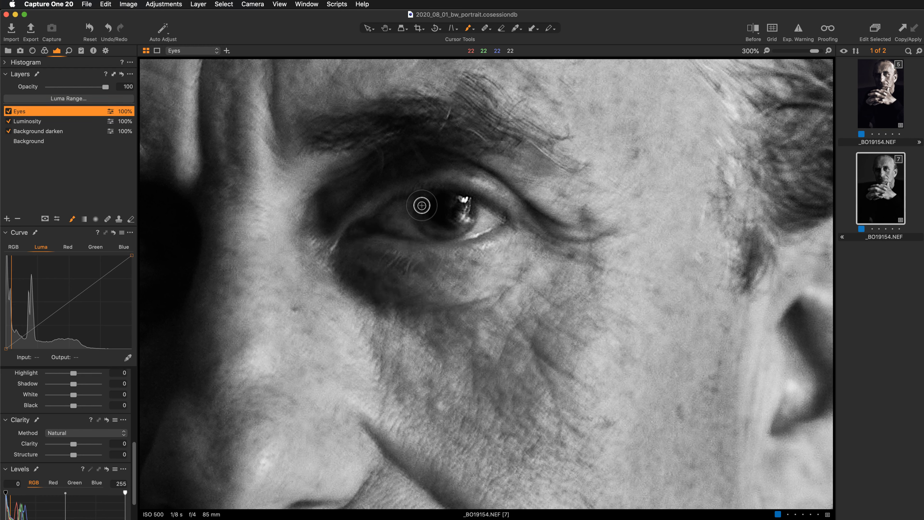
mouse_move(422, 206)
left_mouse_down()
mouse_move(442, 220)
mouse_move(431, 209)
mouse_move(437, 197)
mouse_move(429, 197)
mouse_move(450, 199)
mouse_move(418, 208)
mouse_move(430, 228)
mouse_move(420, 218)
mouse_move(438, 224)
mouse_move(442, 213)
mouse_move(431, 214)
mouse_move(448, 196)
mouse_move(436, 197)
mouse_move(468, 204)
mouse_move(468, 215)
mouse_move(441, 215)
mouse_move(455, 206)
mouse_move(455, 215)
mouse_move(427, 217)
mouse_move(438, 198)
mouse_move(449, 206)
mouse_move(433, 219)
left_mouse_up()
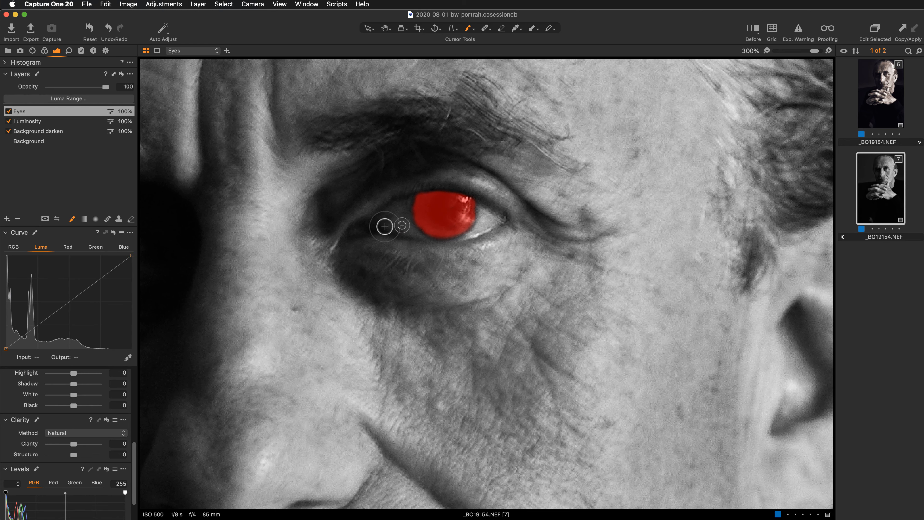
Paint the iris of the shadowed eye into the Eyes mask with a slightly larger brush, and hide the mask overlay
left_click_drag(271, 232, 516, 217)
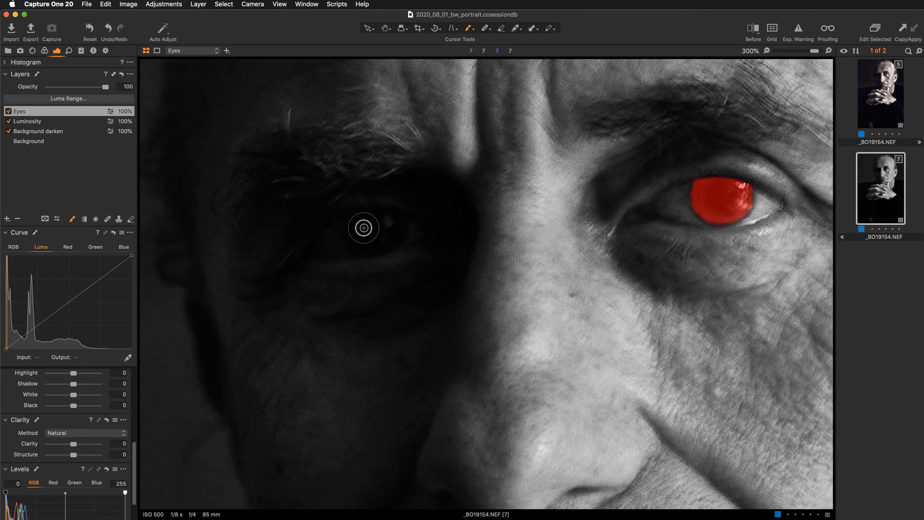
key("bracketright")
key("bracketright")
key("bracketright")
mouse_move(354, 227)
left_mouse_down()
mouse_move(354, 215)
mouse_move(377, 212)
mouse_move(352, 213)
mouse_move(393, 217)
mouse_move(385, 218)
mouse_move(398, 233)
mouse_move(388, 241)
mouse_move(355, 232)
mouse_move(380, 244)
mouse_move(383, 227)
mouse_move(368, 229)
mouse_move(386, 227)
mouse_move(367, 227)
mouse_move(373, 234)
left_mouse_up()
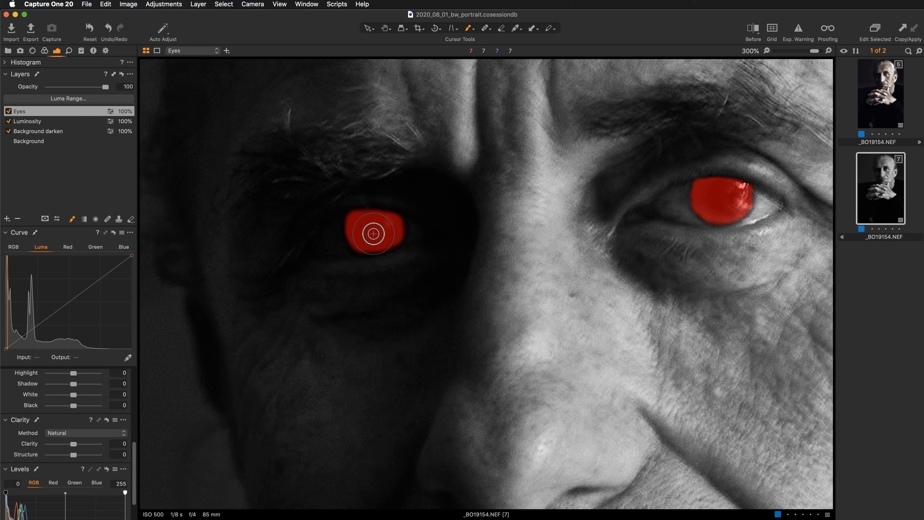
key("m")
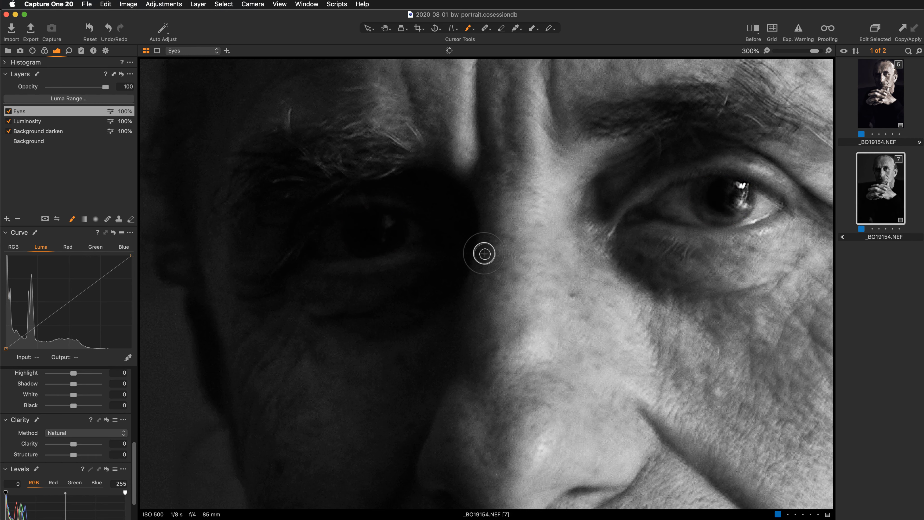
Check the Eyes layer's mask coverage on both irises by showing and hiding the overlay
left_click(385, 28)
left_click_drag(745, 282, 641, 268)
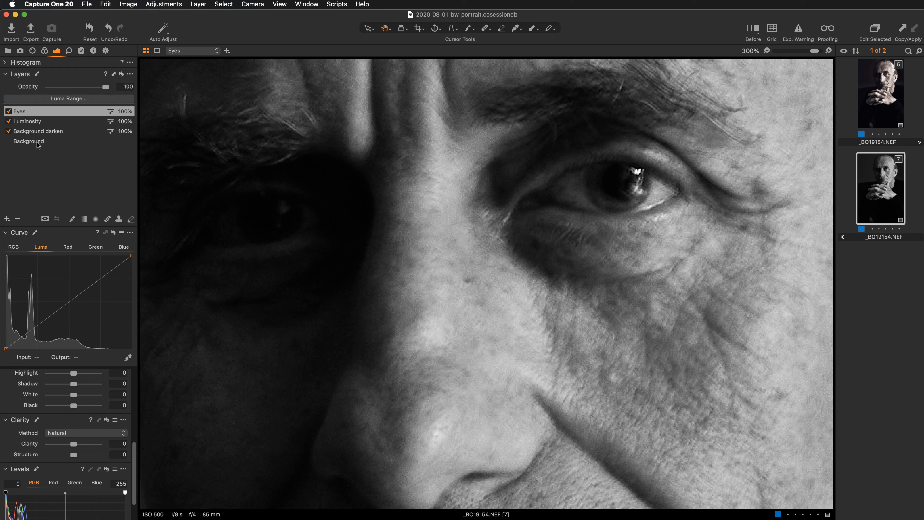
key("m")
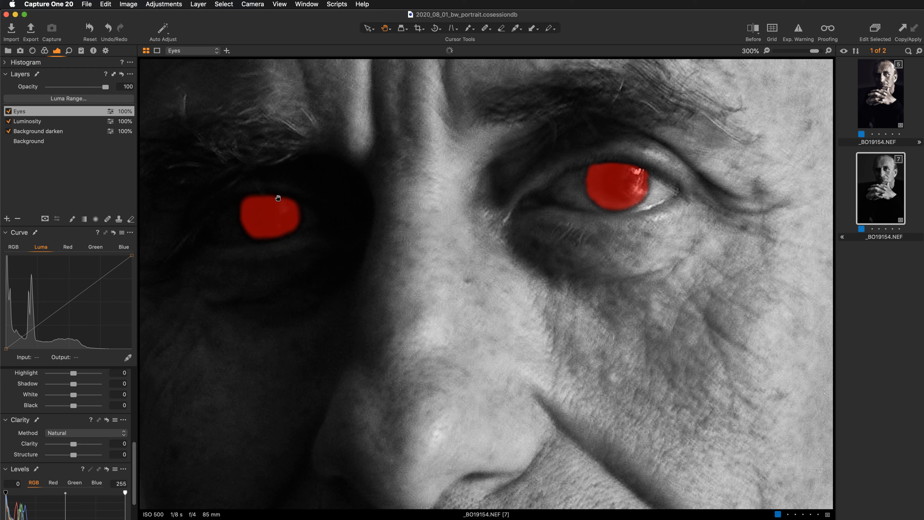
key("m")
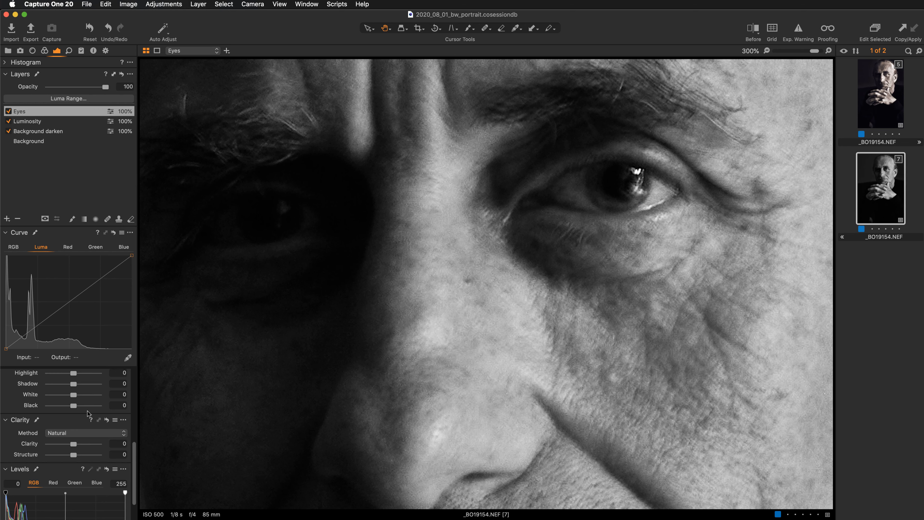
Raise the Eyes layer's High Dynamic Range Shadow to 24 and Clarity to 51
scroll(87, 411, "up", 2)
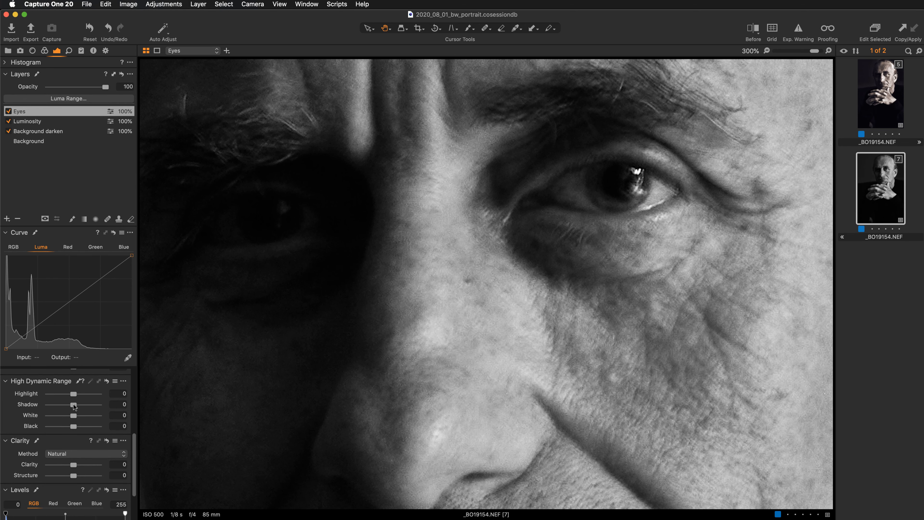
left_click_drag(74, 407, 77, 407)
key("super+minus")
key("super+minus")
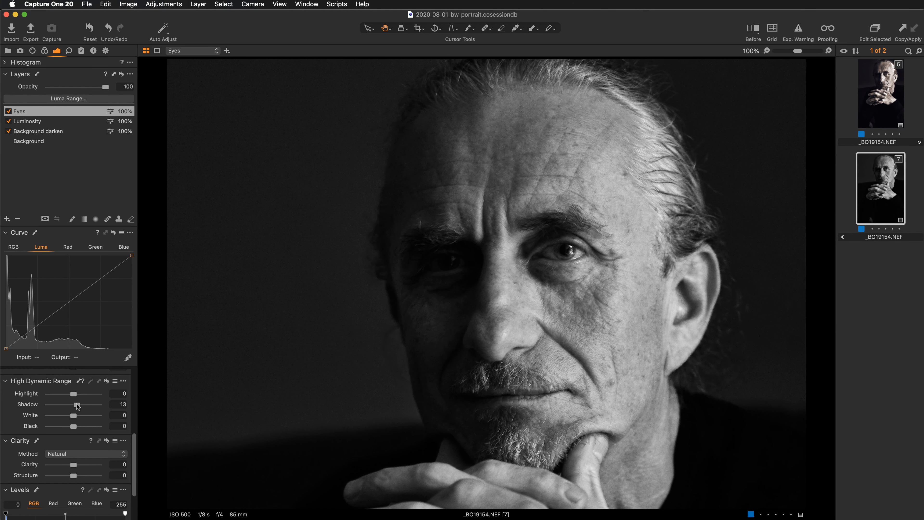
left_click_drag(564, 458, 567, 335)
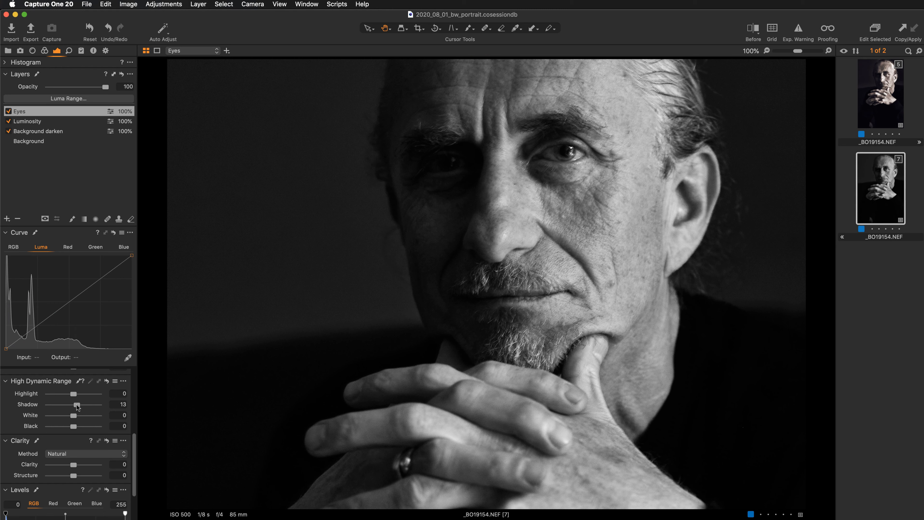
left_click_drag(76, 405, 80, 404)
left_click_drag(73, 464, 86, 464)
left_click_drag(86, 466, 86, 466)
left_click_drag(80, 406, 81, 407)
Compare the eyes with the Eyes layer disabled and enabled, and set its Clarity to 46
left_click(9, 112)
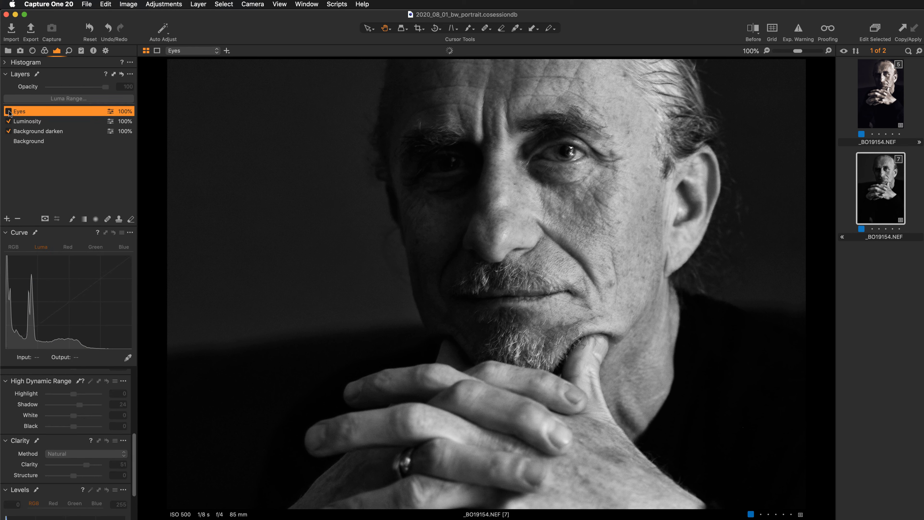
left_click(8, 111)
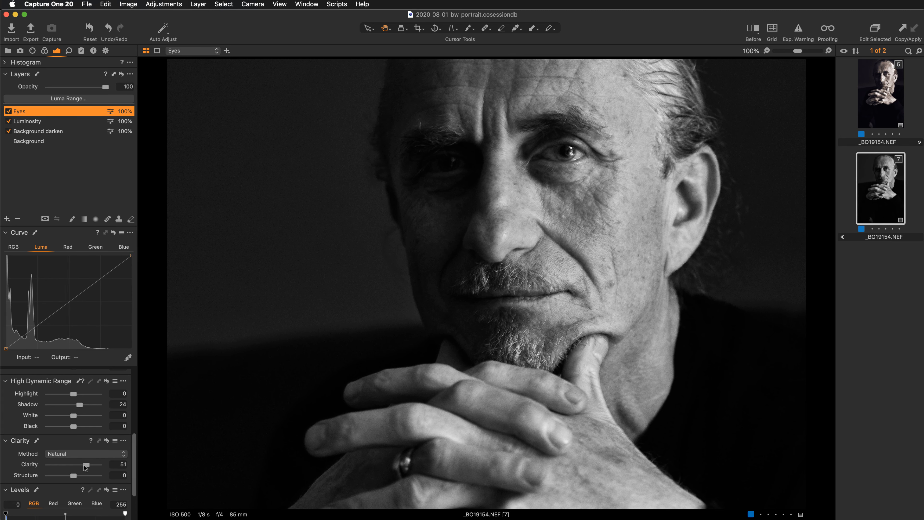
left_click_drag(83, 466, 83, 466)
left_click(331, 387)
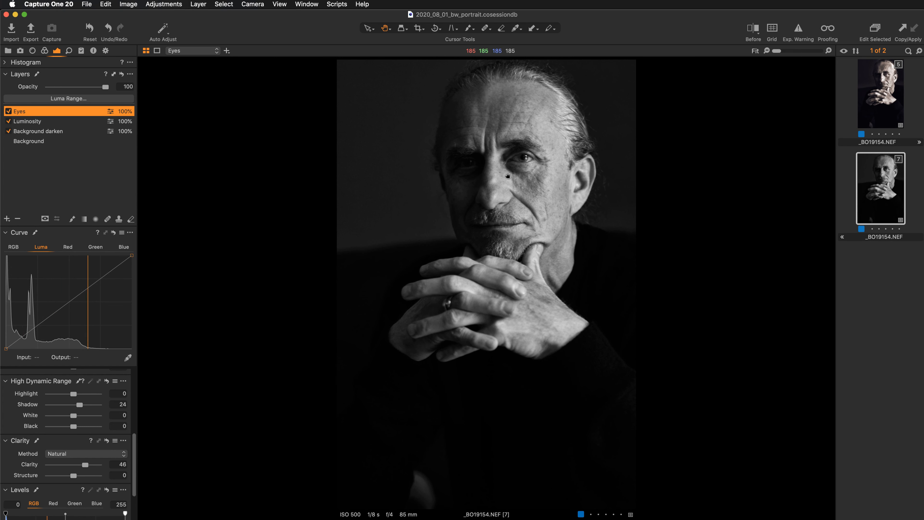
Compare the whole portrait with the Eyes layer off and on, and set its Shadow to 31
left_click(8, 111)
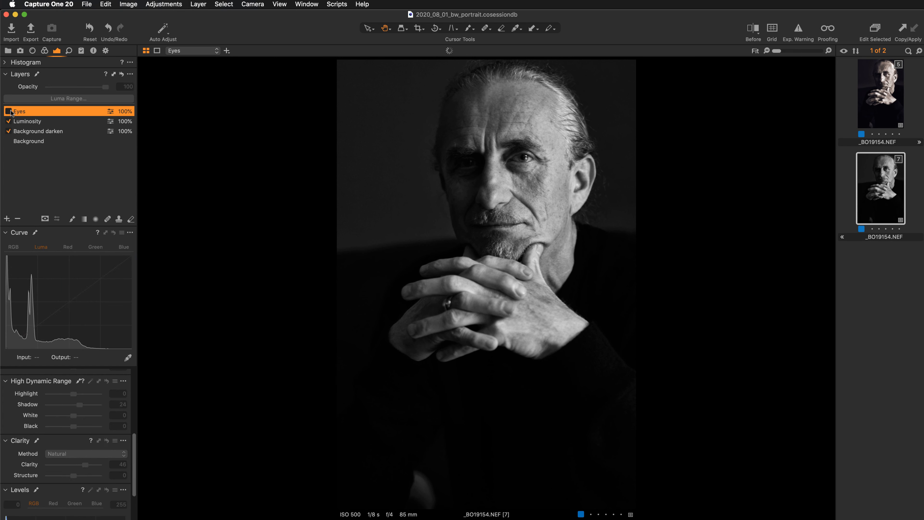
left_click(8, 111)
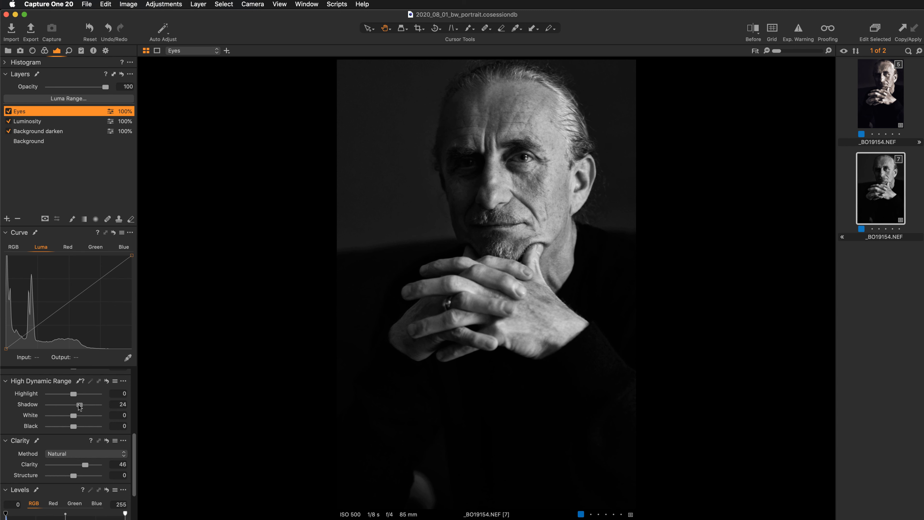
left_click_drag(78, 404, 80, 405)
key("super+alt+0")
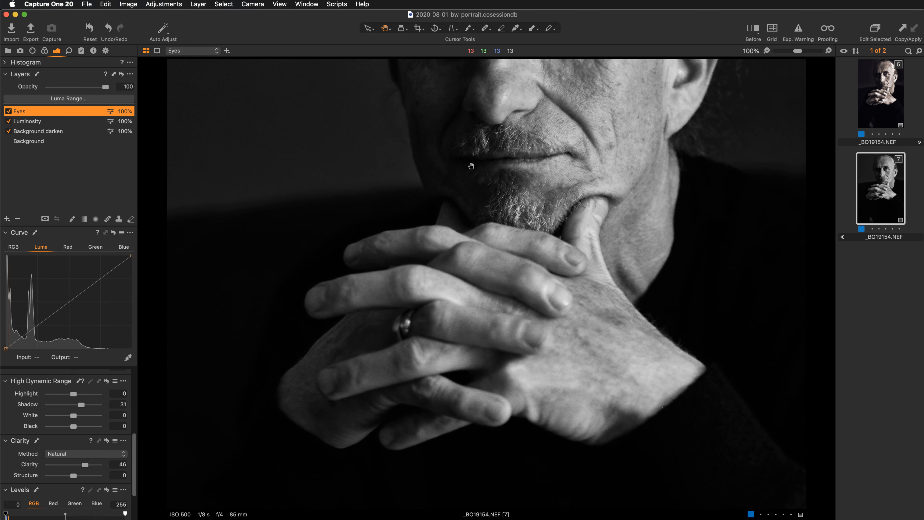
Set up the mask brush for the Eyes layer with size 43 and a much lower flow
left_click_drag(471, 166, 451, 326)
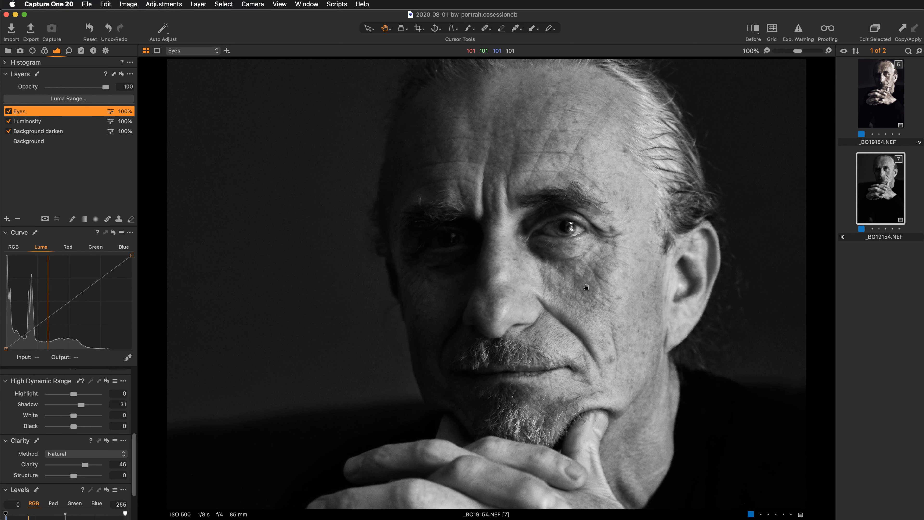
key("super+plus")
left_click_drag(616, 280, 510, 325)
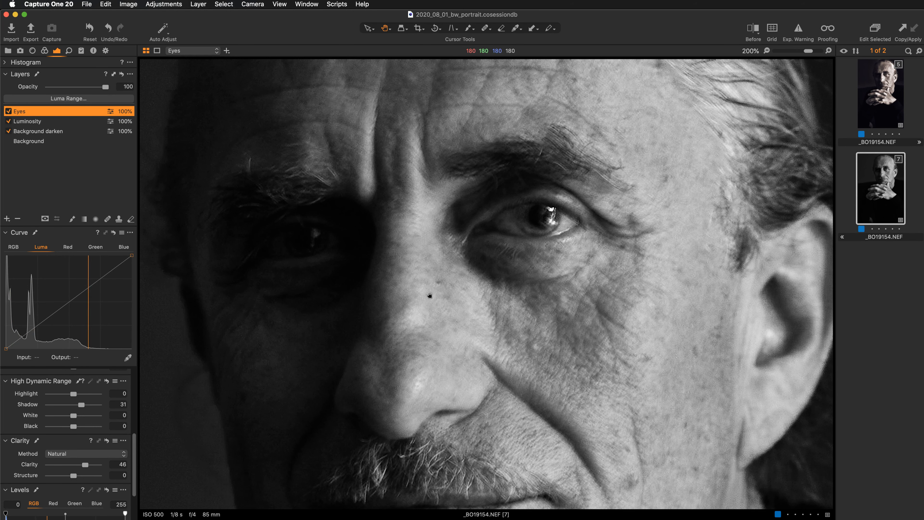
left_click_drag(421, 299, 423, 301)
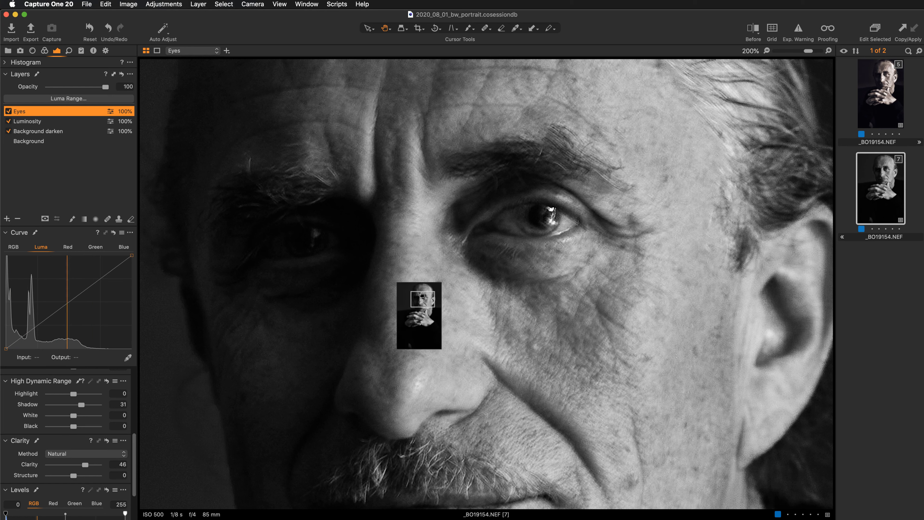
key("space")
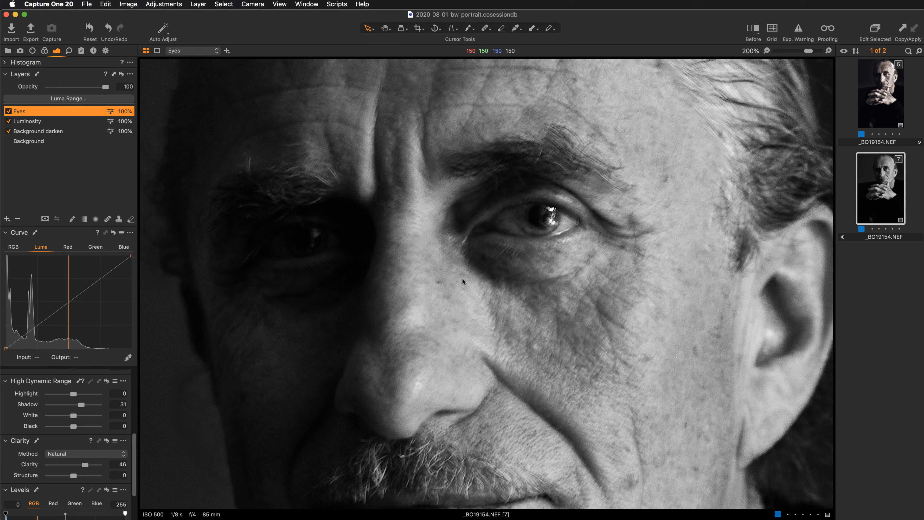
key("b")
right_click(404, 269)
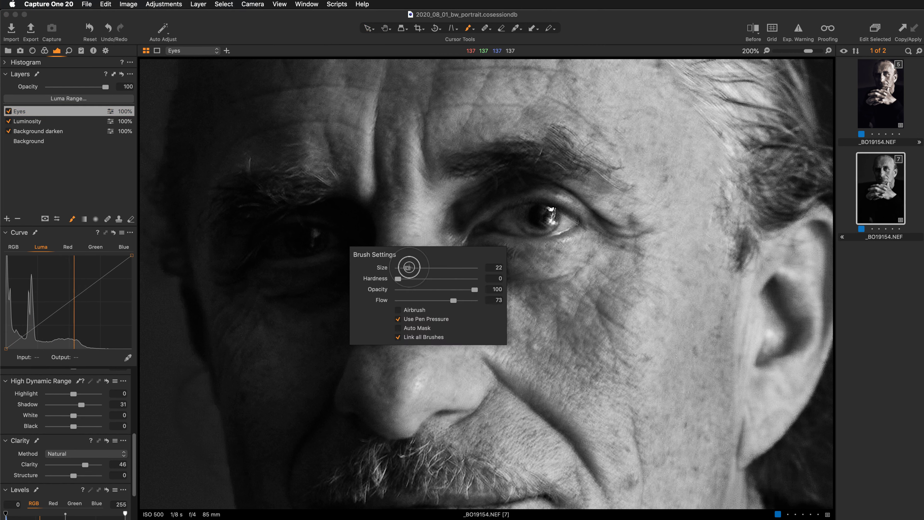
left_click_drag(408, 267, 410, 268)
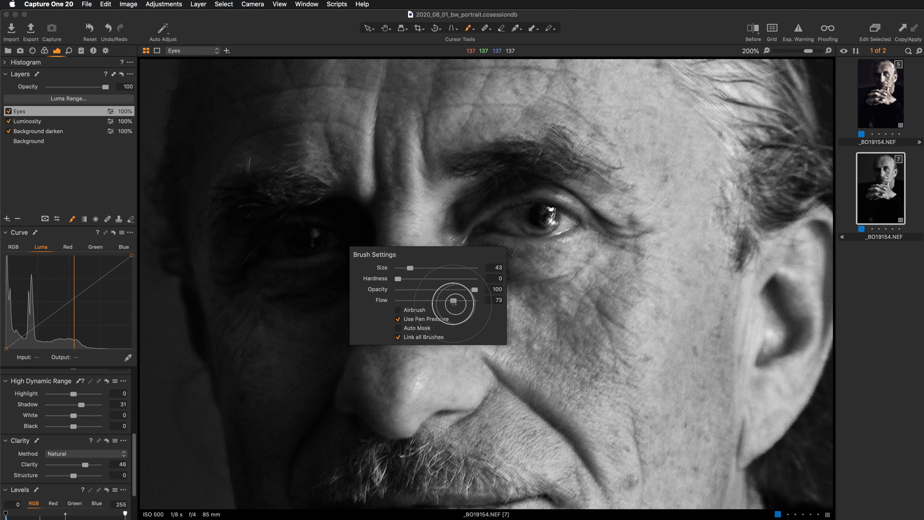
left_click_drag(454, 301, 401, 300)
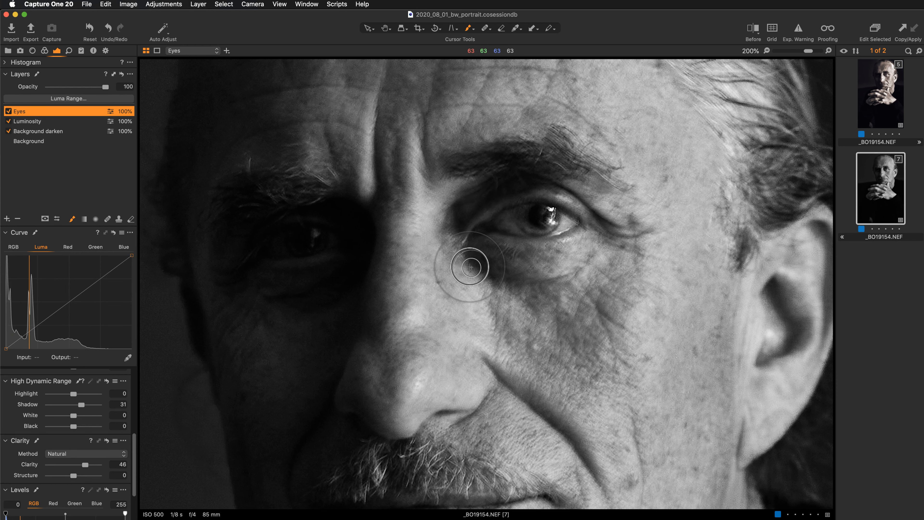
Brush the Eyes mask softly onto the skin below the brighter eye and along its upper eyelid, checking the coverage with the mask overlay
mouse_move(473, 261)
left_mouse_down()
mouse_move(464, 273)
mouse_move(495, 264)
mouse_move(573, 199)
mouse_move(476, 262)
mouse_move(473, 281)
mouse_move(474, 261)
mouse_move(460, 267)
mouse_move(473, 277)
mouse_move(532, 271)
mouse_move(464, 282)
mouse_move(411, 255)
mouse_move(425, 274)
mouse_move(525, 278)
mouse_move(512, 269)
left_mouse_up()
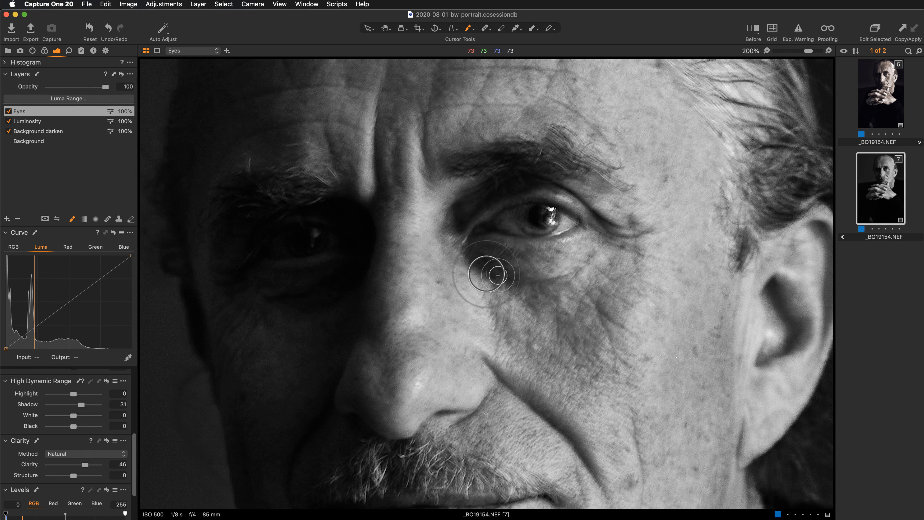
key("m")
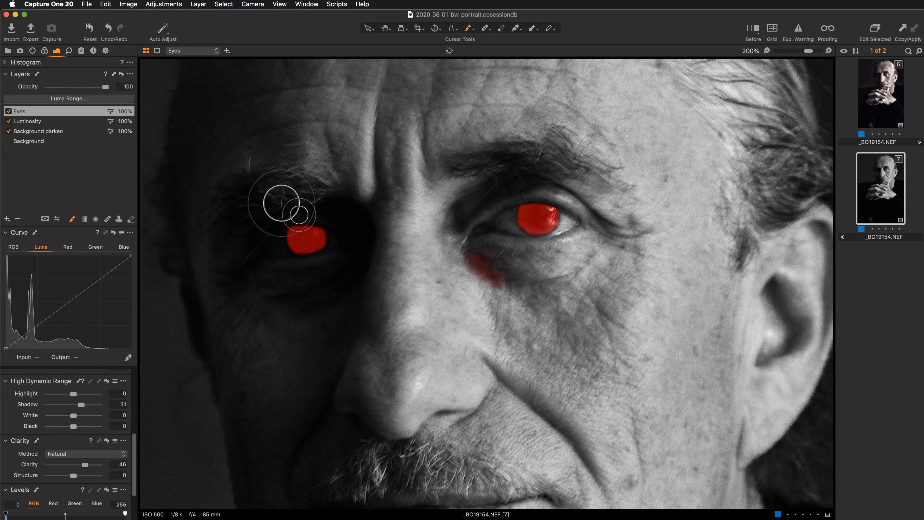
key("m")
left_click(9, 113)
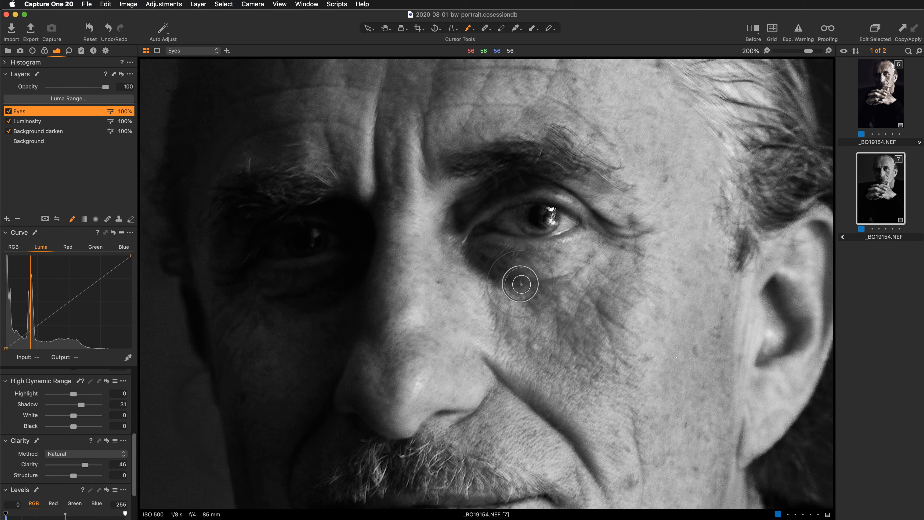
mouse_move(470, 264)
left_mouse_down()
mouse_move(514, 282)
mouse_move(568, 278)
mouse_move(466, 274)
mouse_move(462, 257)
mouse_move(551, 271)
left_mouse_up()
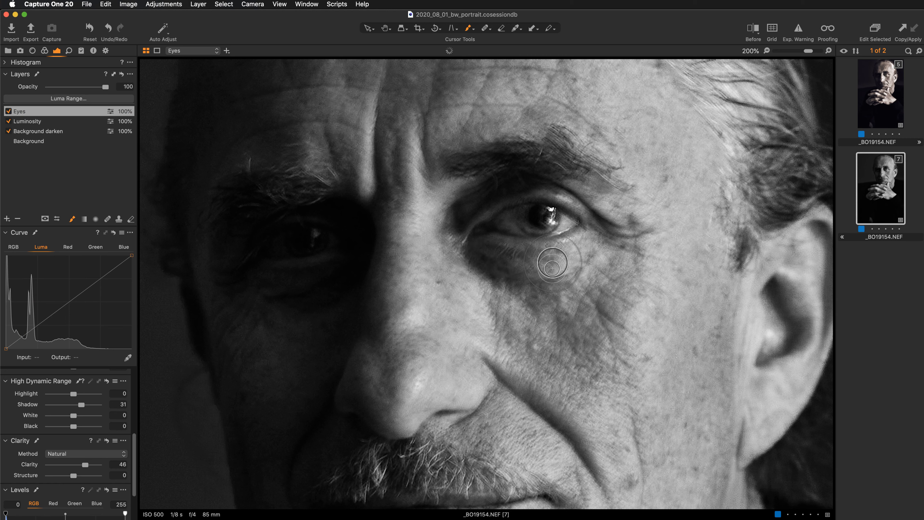
mouse_move(458, 212)
left_mouse_down()
mouse_move(499, 197)
mouse_move(462, 258)
mouse_move(474, 216)
mouse_move(502, 191)
mouse_move(493, 194)
mouse_move(542, 181)
mouse_move(569, 192)
mouse_move(464, 228)
mouse_move(522, 187)
mouse_move(592, 191)
mouse_move(565, 211)
mouse_move(470, 218)
mouse_move(530, 188)
mouse_move(564, 190)
left_mouse_up()
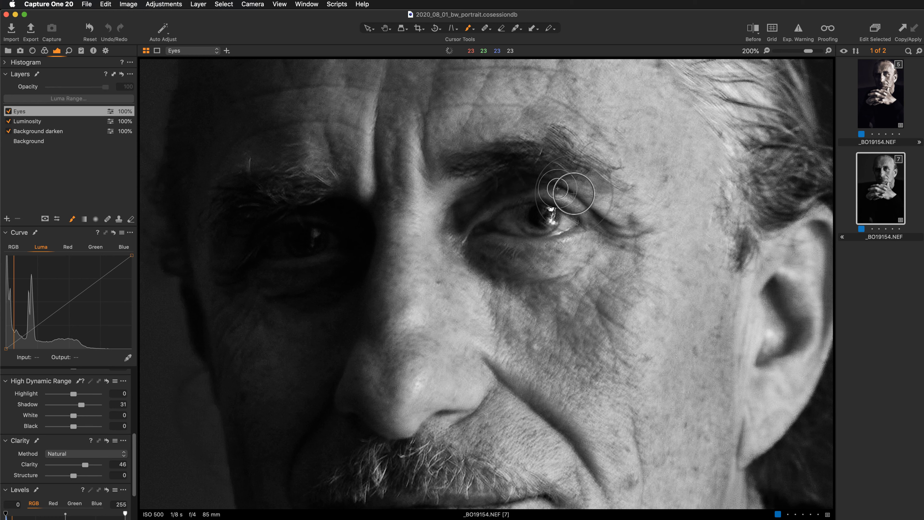
Extend the Eyes mask with broad soft strokes from the nose bridge across the brighter eye and toward the temple
key("super+minus")
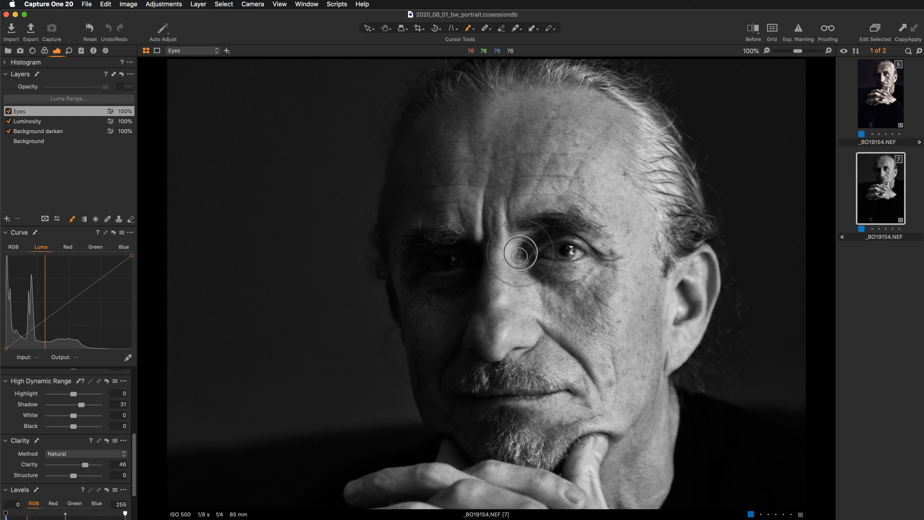
mouse_move(522, 255)
left_mouse_down()
mouse_move(569, 235)
mouse_move(639, 247)
mouse_move(624, 256)
mouse_move(533, 251)
mouse_move(602, 252)
mouse_move(569, 235)
mouse_move(538, 241)
mouse_move(567, 235)
mouse_move(531, 244)
mouse_move(597, 236)
left_mouse_up()
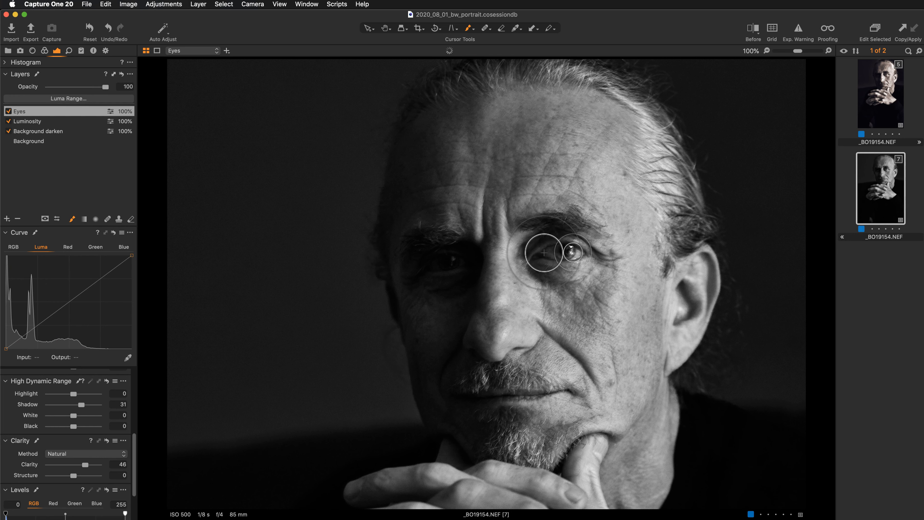
mouse_move(524, 256)
left_mouse_down()
mouse_move(553, 236)
mouse_move(588, 246)
mouse_move(646, 214)
left_mouse_up()
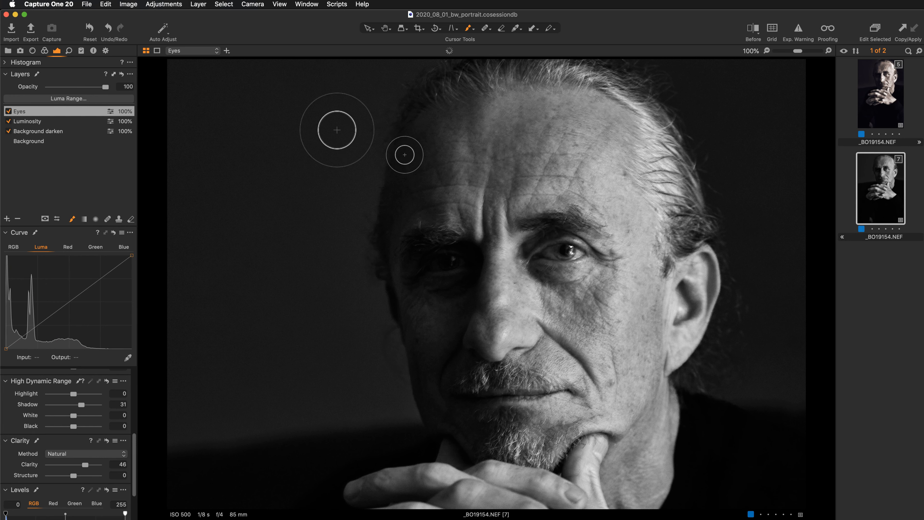
Compare the face with the Eyes layer disabled and enabled
left_click(8, 111)
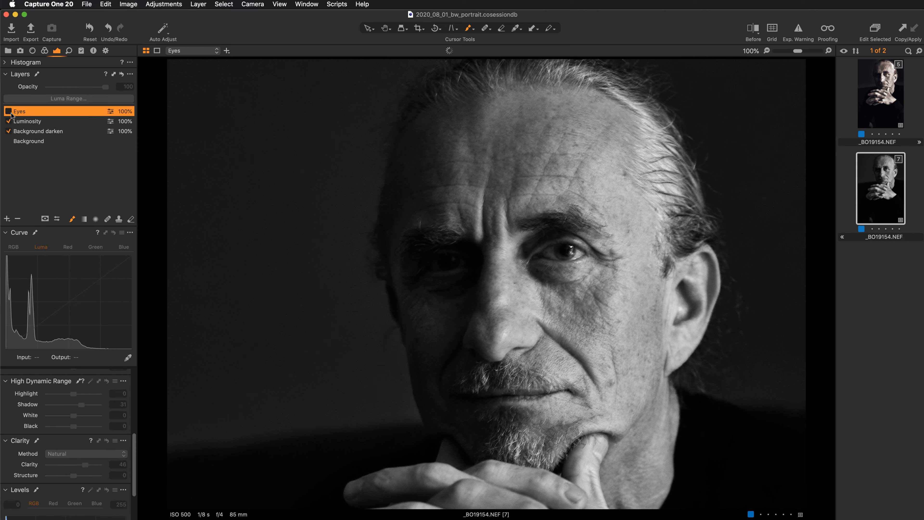
left_click(8, 111)
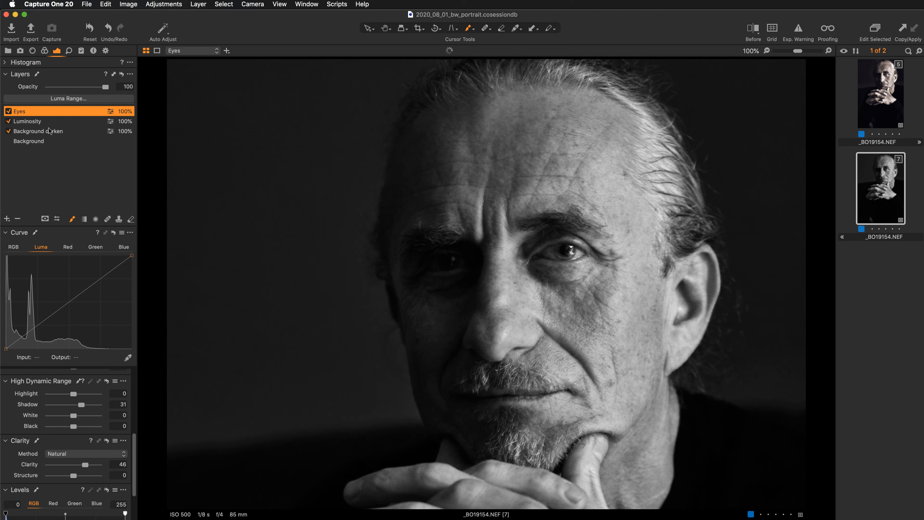
mouse_move(436, 371)
left_mouse_down()
mouse_move(423, 345)
mouse_move(375, 312)
mouse_move(367, 324)
left_mouse_up()
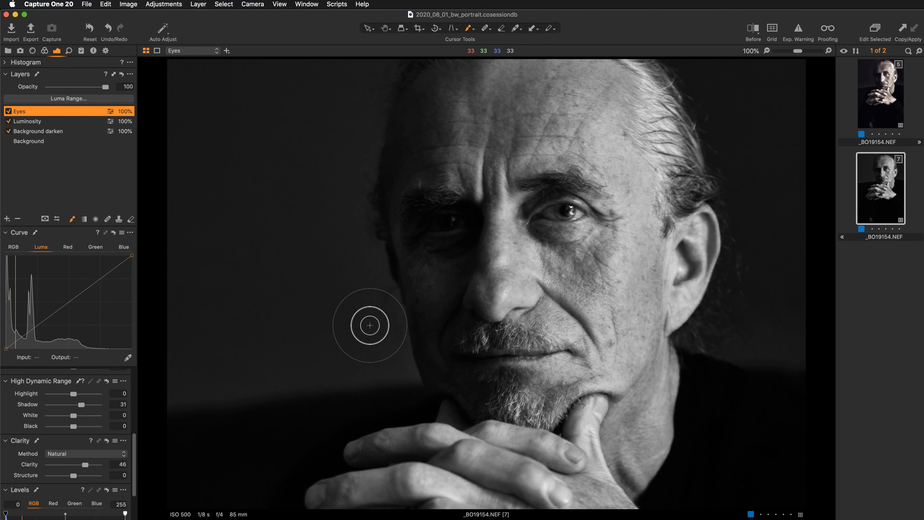
left_click(8, 112)
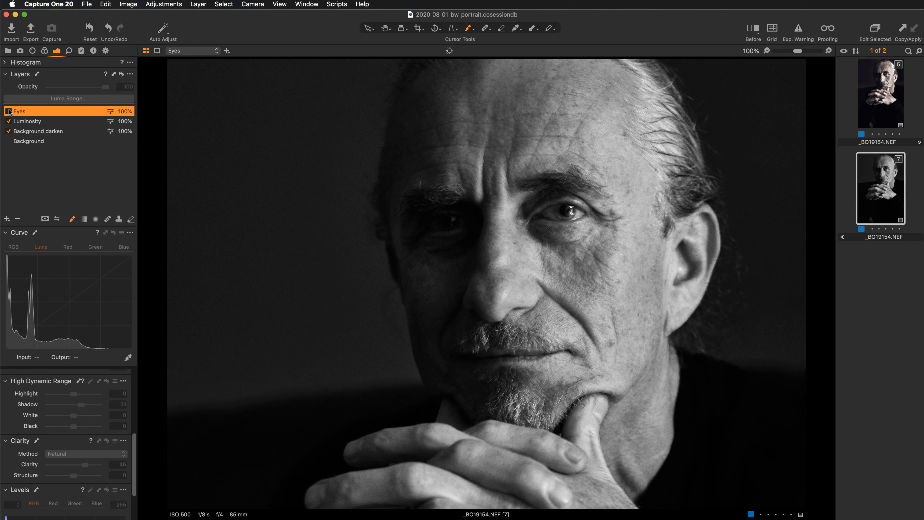
left_click(8, 111)
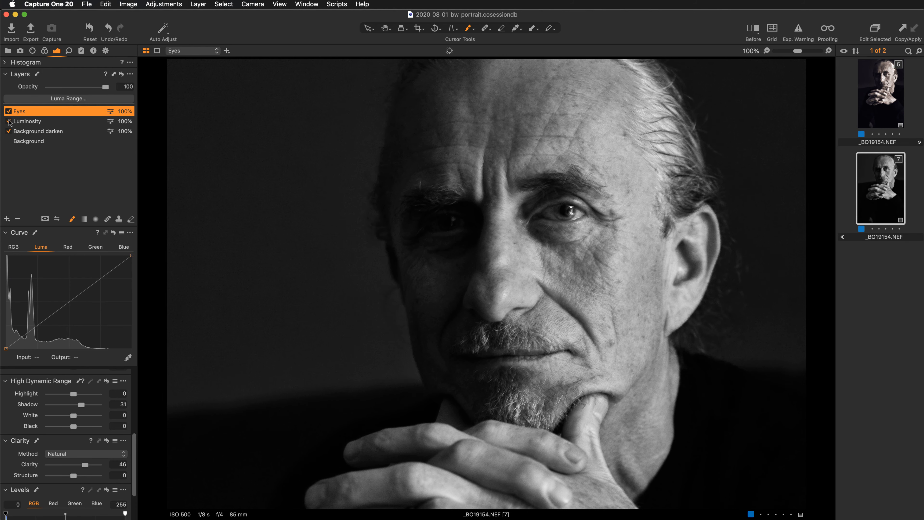
Reduce the brush size and paint the Eyes mask around the shadowed eye, from the lower lid to the upper lid
key("super+plus")
key("super+plus")
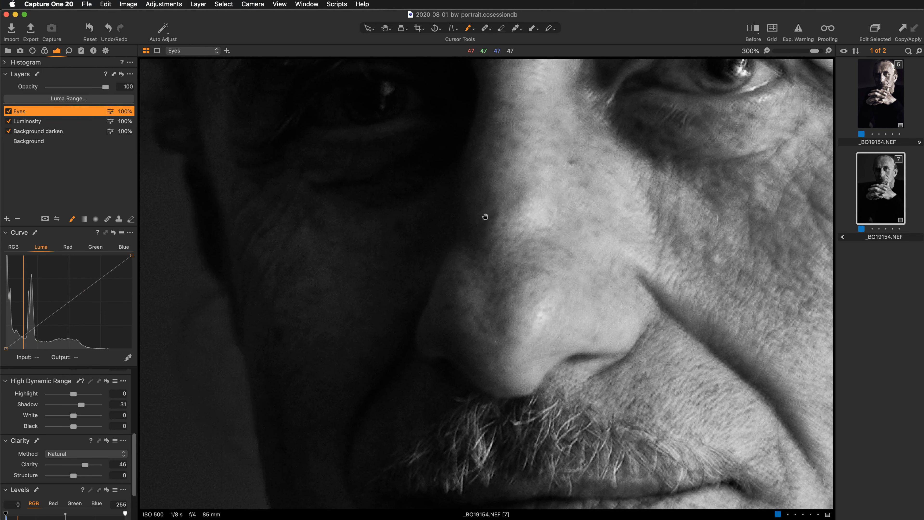
left_click_drag(481, 213, 511, 342)
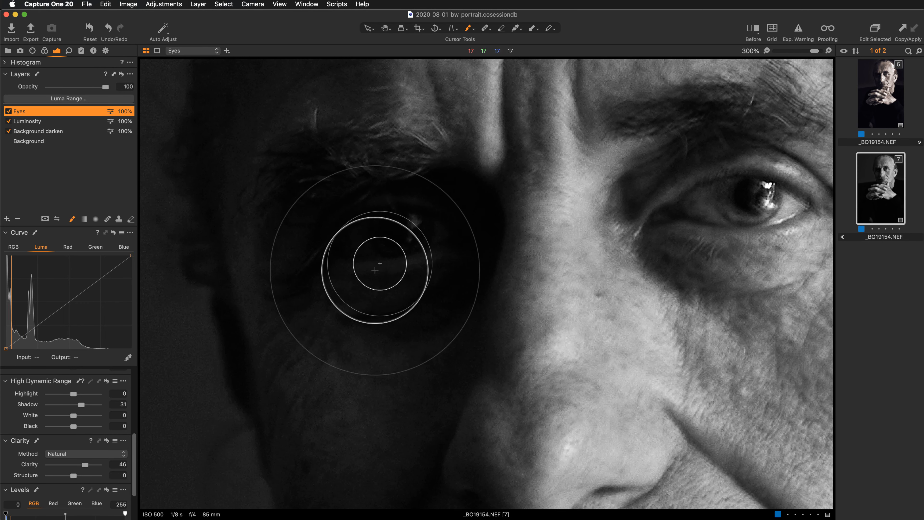
key("bracketleft")
key("bracketleft")
key("bracketleft")
key("bracketleft")
key("bracketleft")
key("bracketleft")
key("bracketleft")
key("bracketleft")
key("bracketleft")
key("bracketleft")
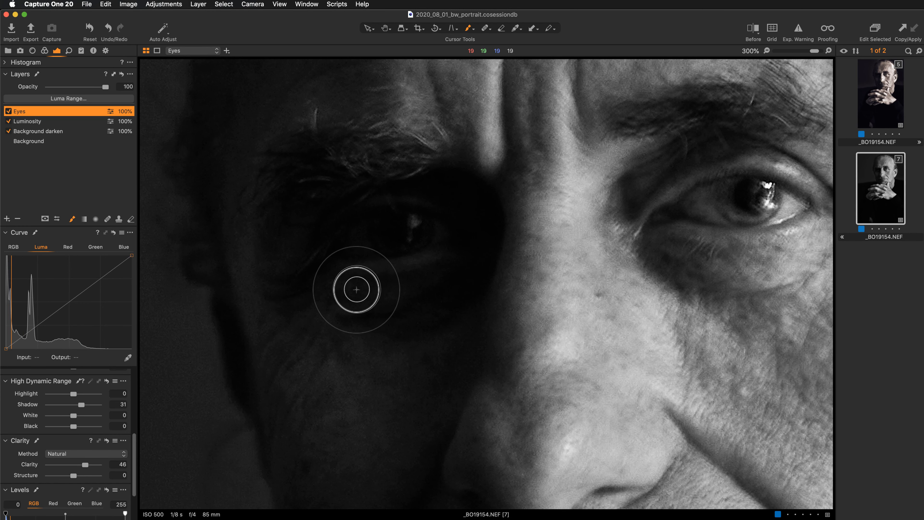
key("bracketleft")
key("bracketleft")
key("bracketleft")
key("bracketleft")
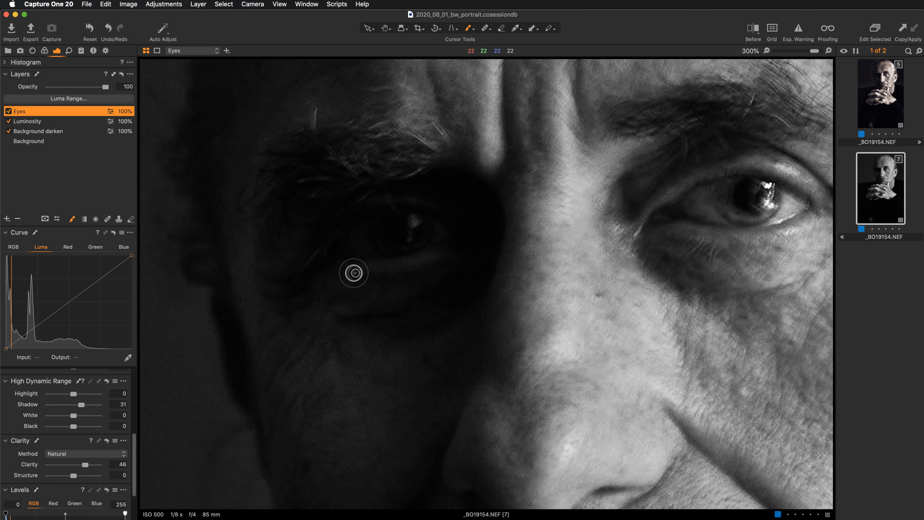
mouse_move(361, 267)
left_mouse_down()
mouse_move(400, 265)
mouse_move(458, 239)
mouse_move(408, 270)
mouse_move(356, 268)
mouse_move(415, 262)
mouse_move(477, 224)
mouse_move(378, 203)
left_mouse_up()
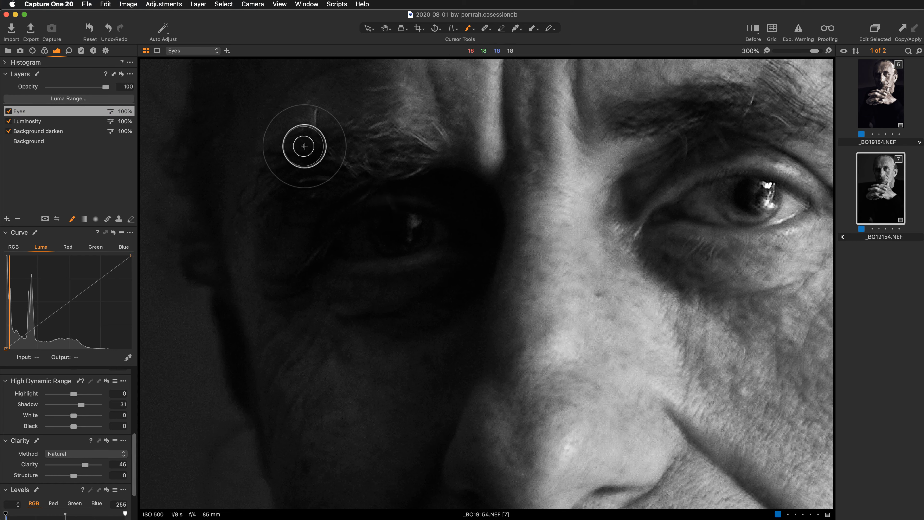
Enlarge the brush and paint the Eyes mask over the outer eyebrow of the shadowed eye
key("]")
key("]")
key("]")
key("]")
mouse_move(309, 139)
left_mouse_down()
mouse_move(438, 143)
mouse_move(298, 173)
mouse_move(383, 163)
mouse_move(432, 140)
mouse_move(331, 126)
left_mouse_up()
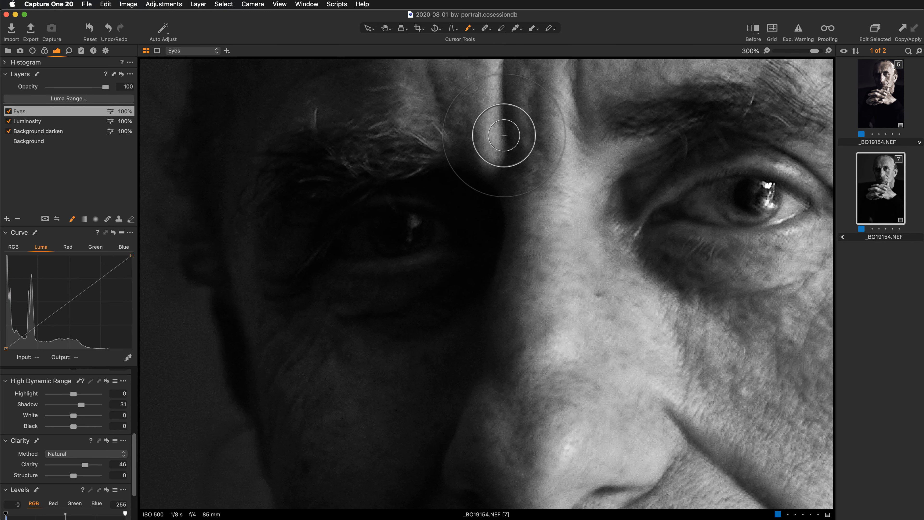
Check the effect of the new brushwork around the shadowed eye by switching the Eyes layer off and on
scroll(504, 136, "down", 4)
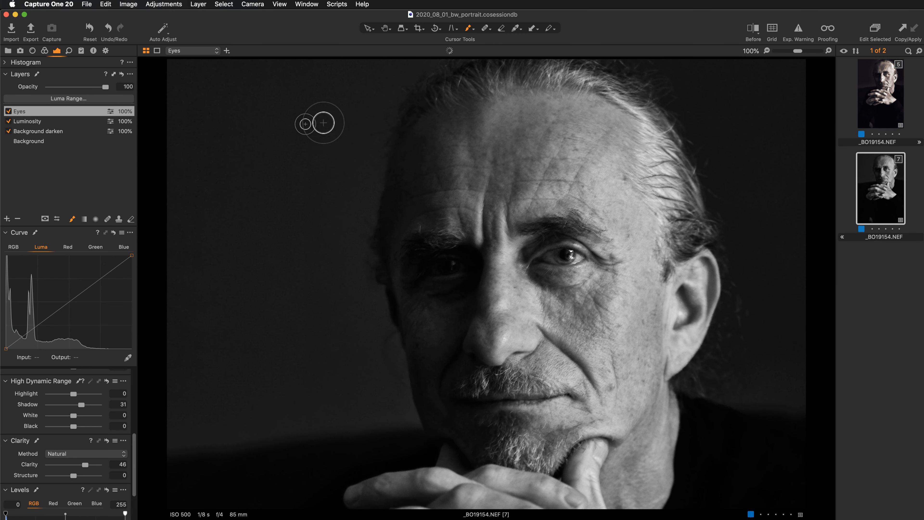
left_click(8, 111)
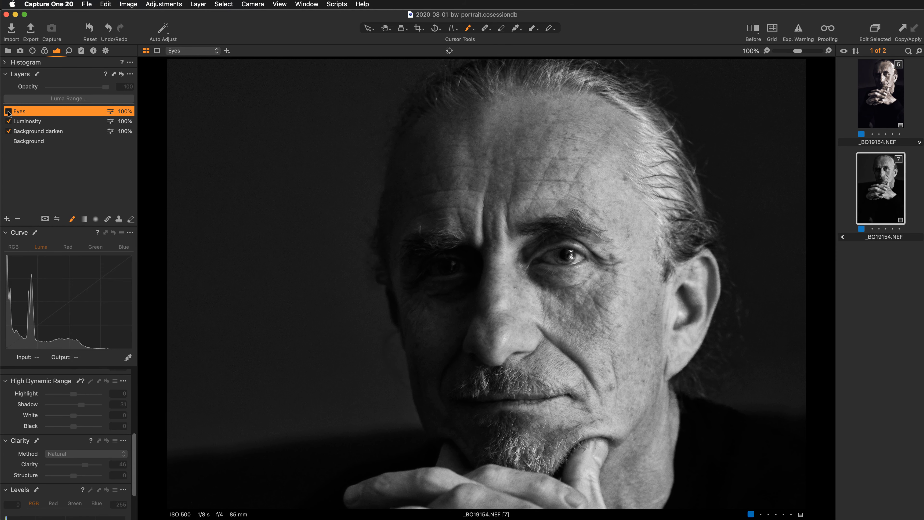
left_click(8, 112)
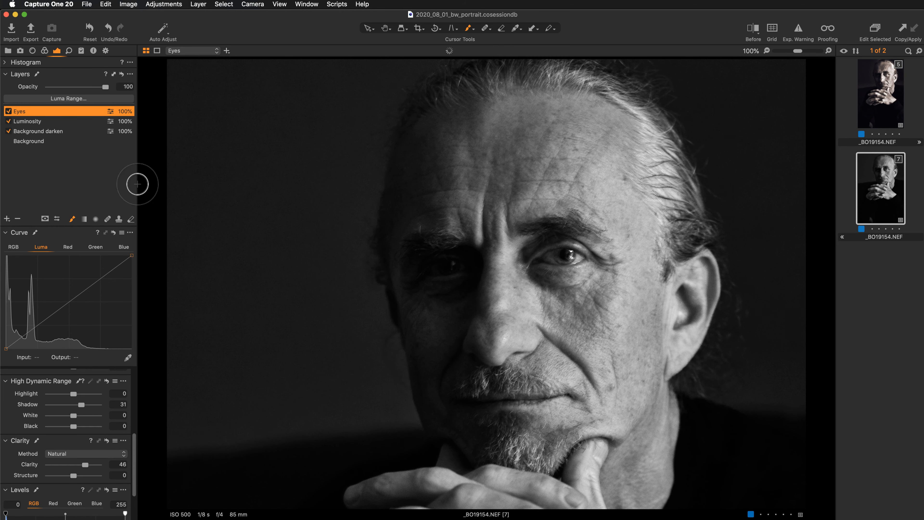
Brush the Eyes mask over the shadowed eye and both eyebrows to bring out their detail
scroll(388, 350, "down", 5)
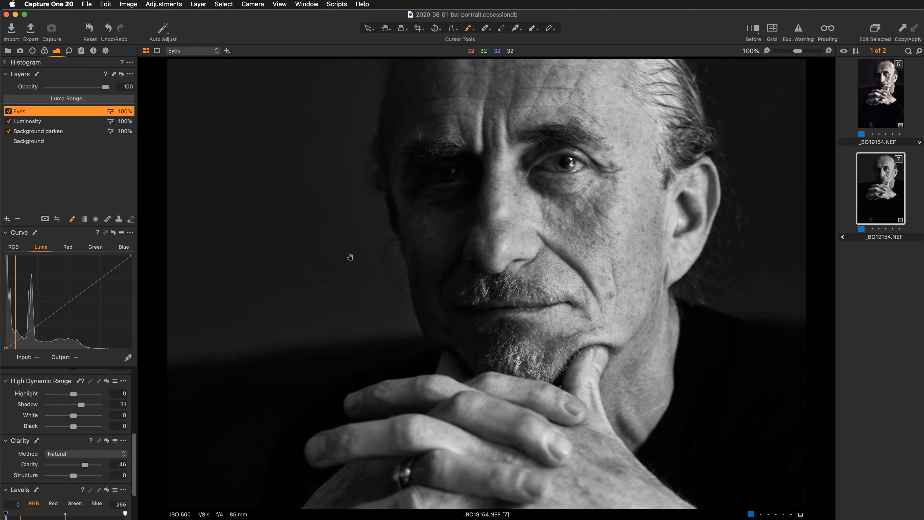
scroll(350, 254, "down", 2)
key("super+plus")
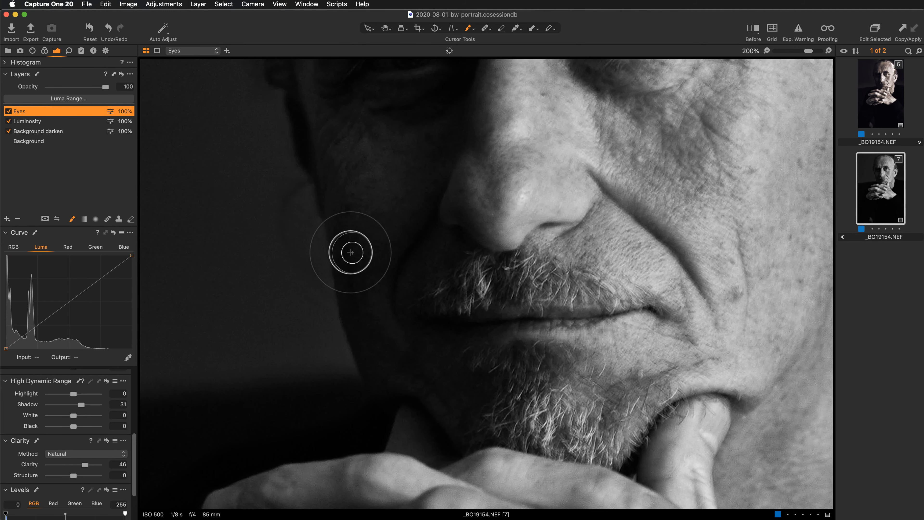
scroll(351, 252, "up", 10)
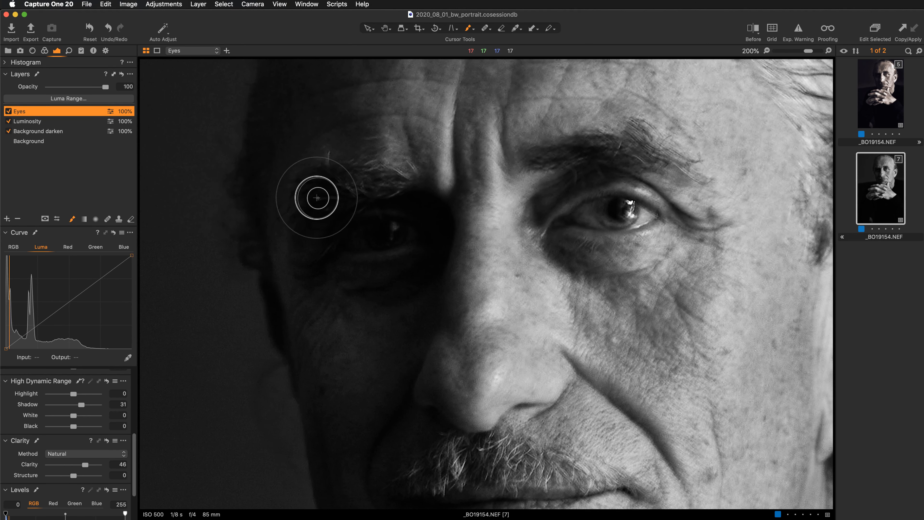
mouse_move(333, 181)
left_mouse_down()
mouse_move(369, 185)
mouse_move(318, 189)
mouse_move(338, 187)
mouse_move(327, 177)
mouse_move(337, 188)
mouse_move(296, 208)
mouse_move(331, 188)
mouse_move(382, 185)
mouse_move(318, 204)
left_mouse_up()
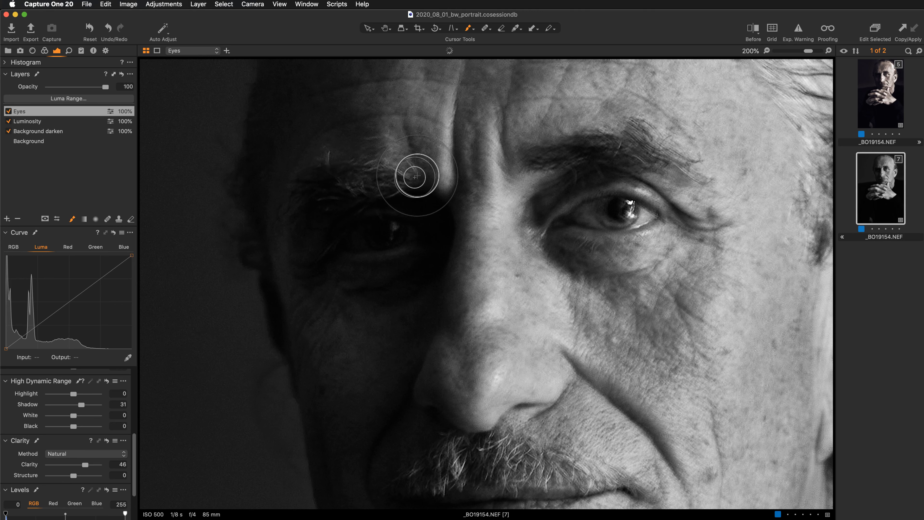
mouse_move(376, 173)
left_mouse_down()
mouse_move(397, 174)
mouse_move(399, 189)
mouse_move(356, 278)
mouse_move(299, 264)
mouse_move(367, 229)
mouse_move(390, 199)
mouse_move(411, 237)
mouse_move(372, 220)
mouse_move(367, 193)
mouse_move(399, 229)
mouse_move(340, 184)
mouse_move(314, 193)
mouse_move(415, 181)
mouse_move(338, 174)
mouse_move(403, 176)
left_mouse_up()
left_click_drag(370, 232, 393, 230)
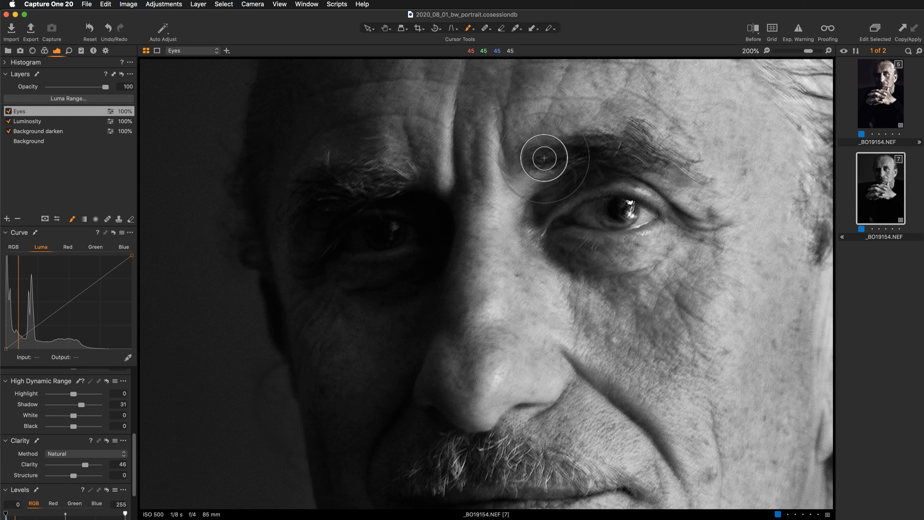
left_click_drag(542, 160, 692, 150)
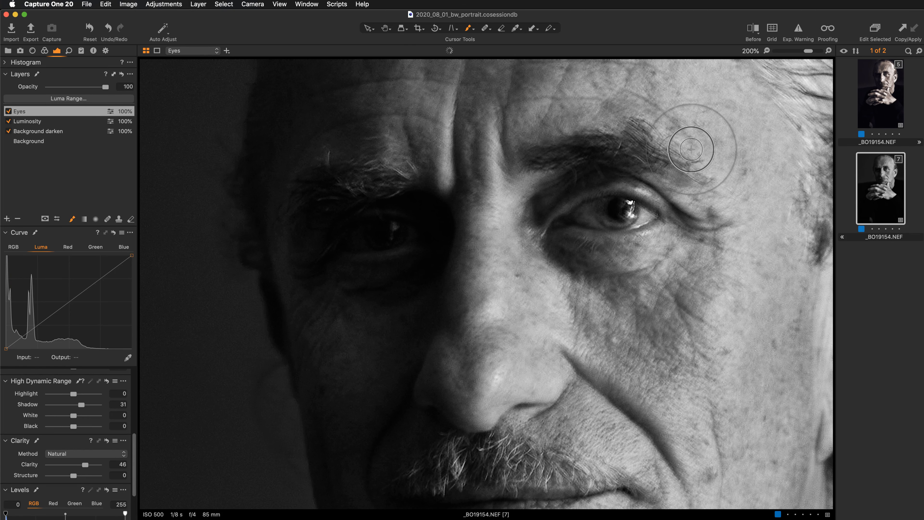
Check the Eyes layer's effect on the whole portrait by switching the layer off and on
key("super+0")
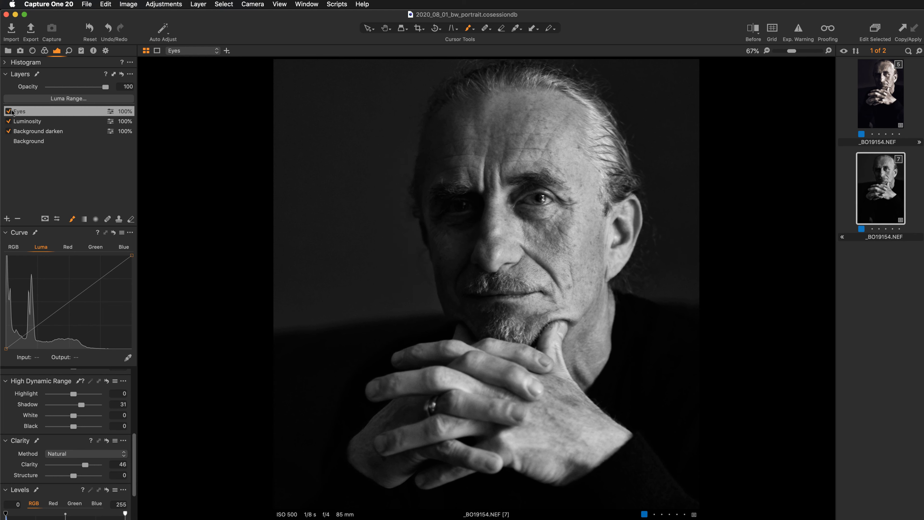
left_click(8, 111)
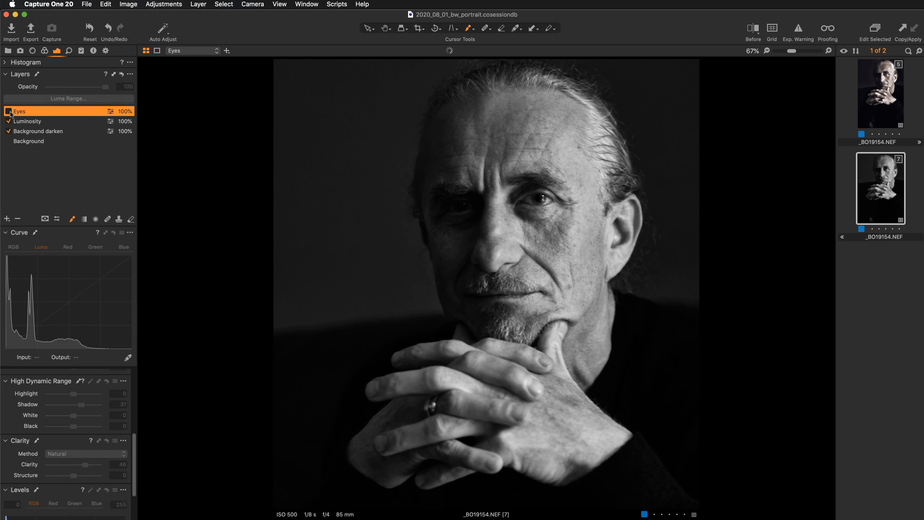
left_click(8, 111)
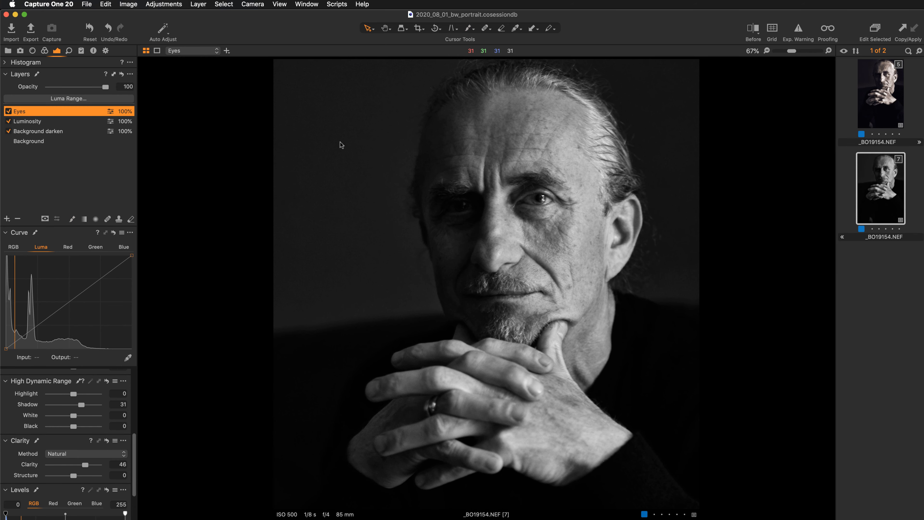
key("super+minus")
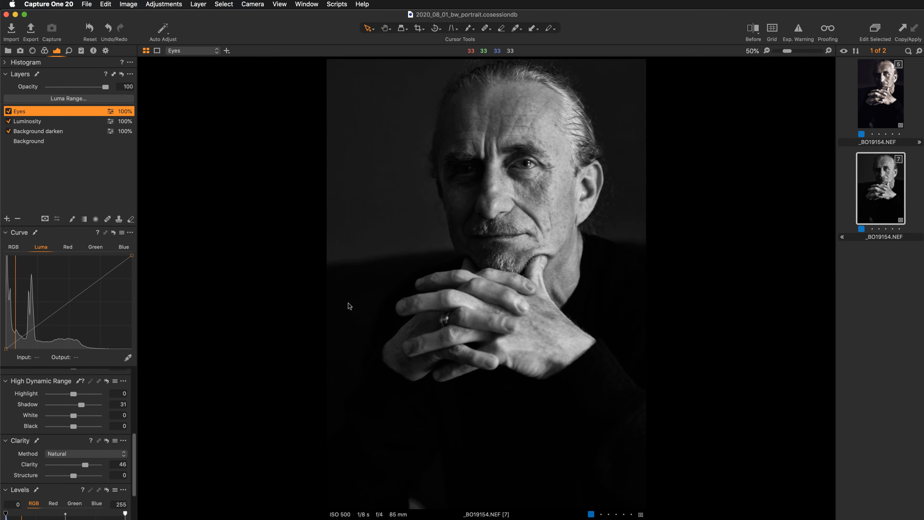
key("super+minus")
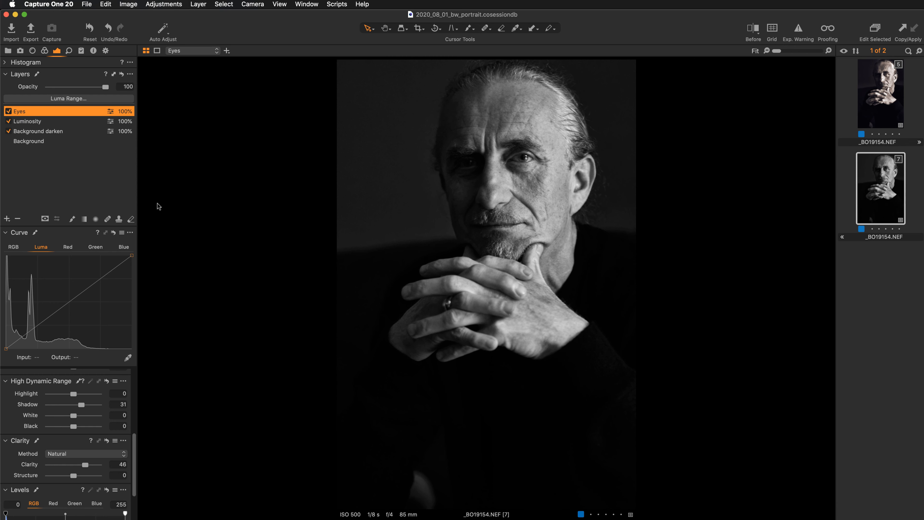
Add a new filled adjustment layer above the Eyes layer and name it Sharpening
left_click(7, 219)
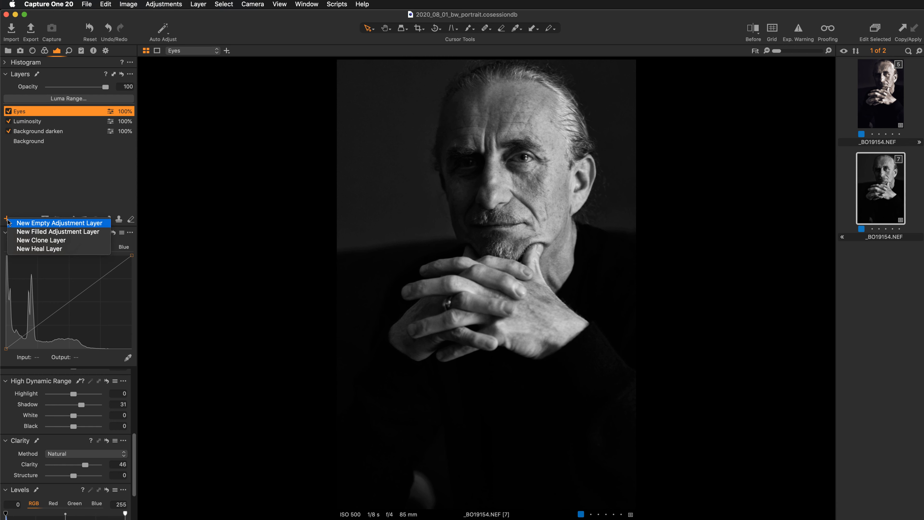
left_click(24, 232)
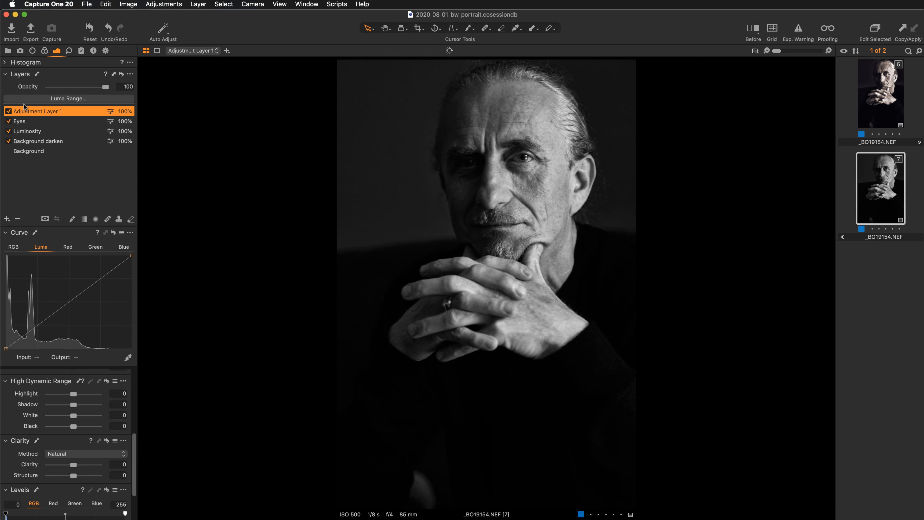
double_click(41, 109)
type("Sha")
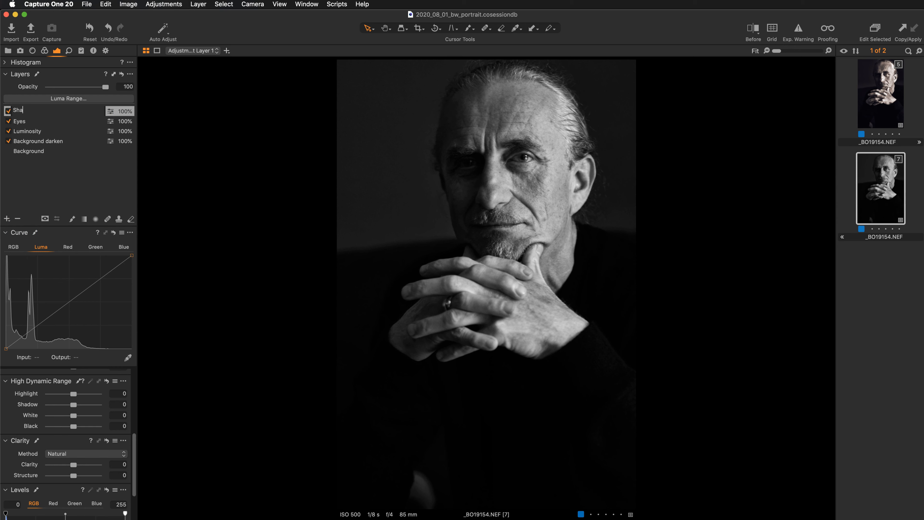
type("rpening")
key("Return")
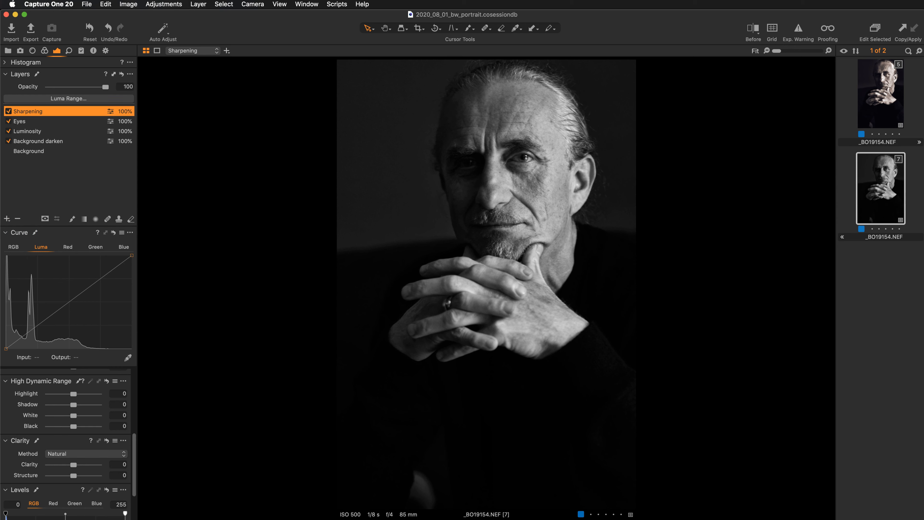
Set the Sharpening layer's sharpening amount to 714 and inspect the beard, skin and eyes up close
left_click(69, 50)
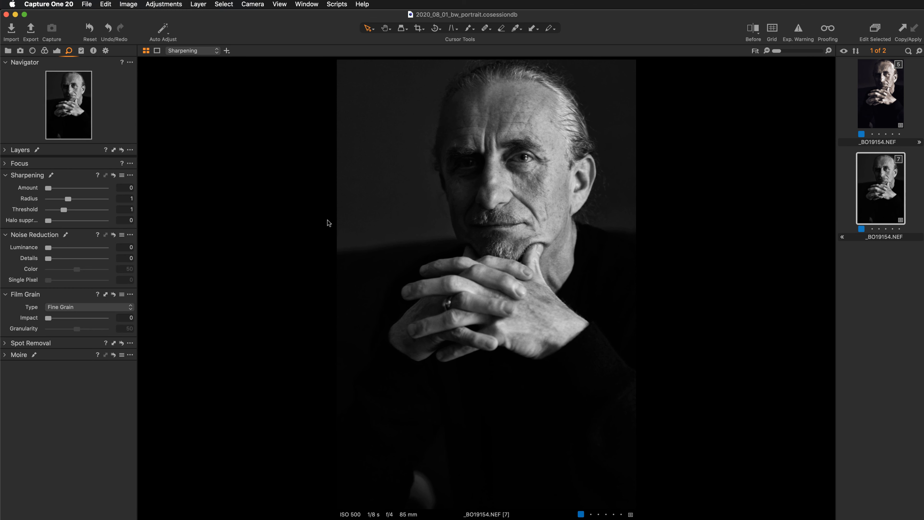
key("super+alt+0")
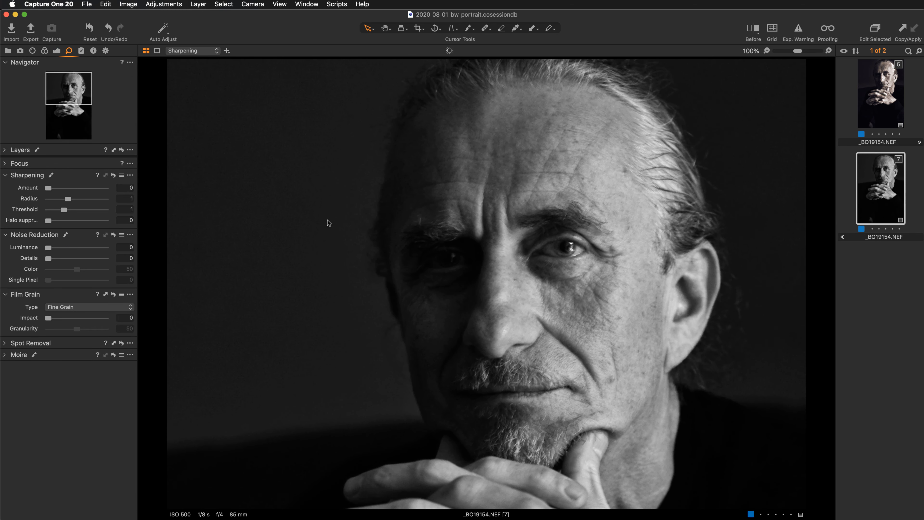
left_click(386, 29)
left_click_drag(473, 366, 472, 242)
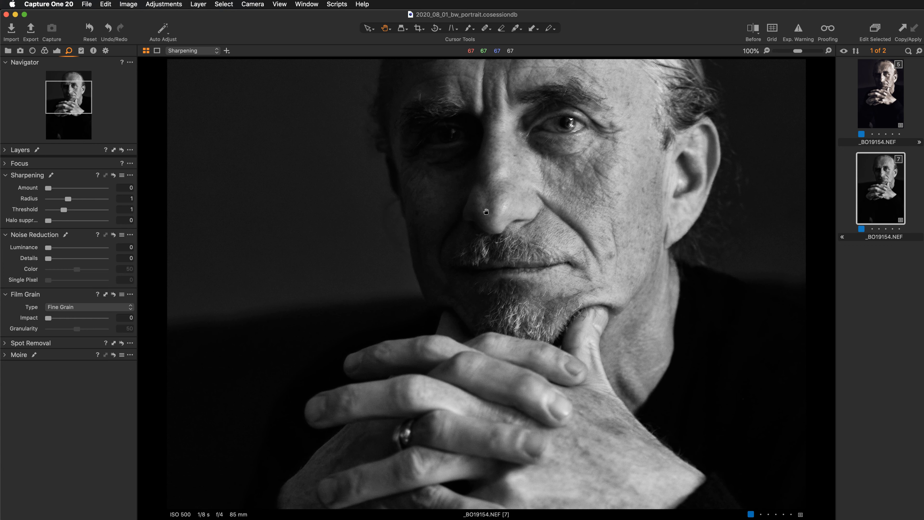
scroll(551, 192, "up", 2)
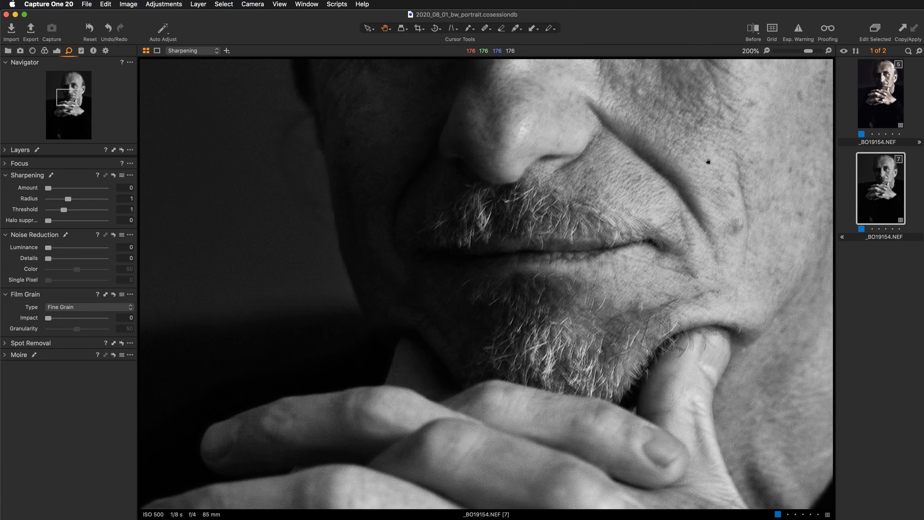
left_click_drag(708, 160, 598, 294)
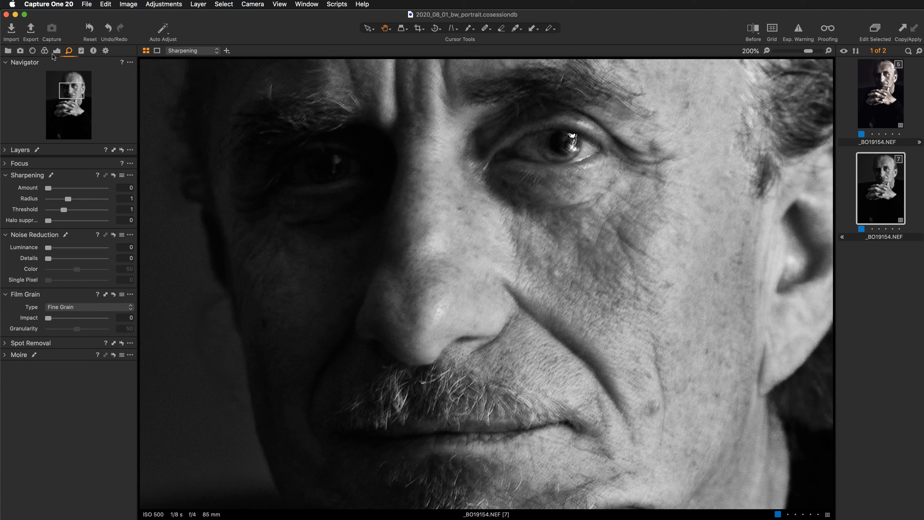
left_click_drag(49, 188, 91, 192)
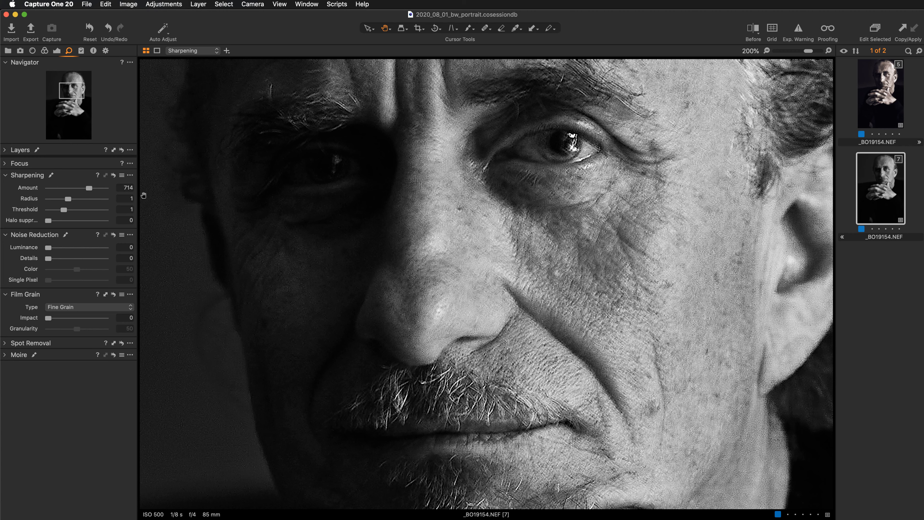
left_click_drag(413, 399, 475, 259)
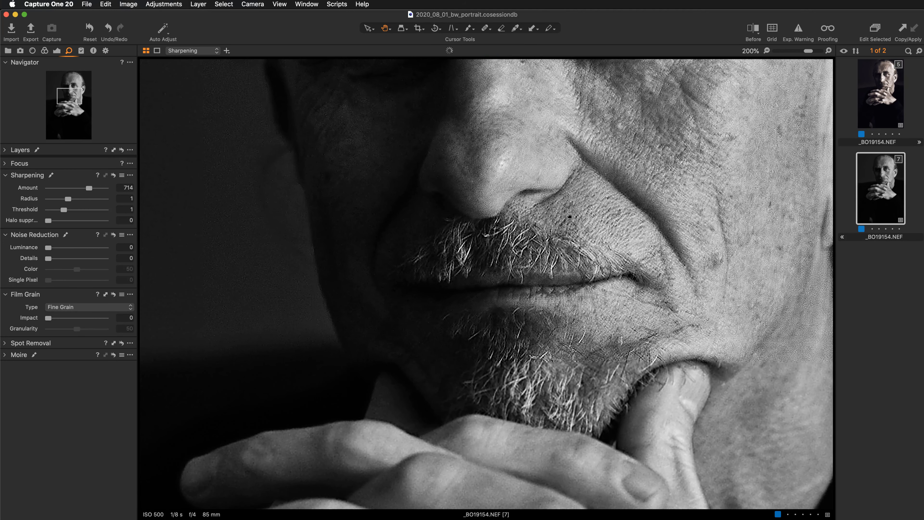
left_click_drag(515, 141, 480, 333)
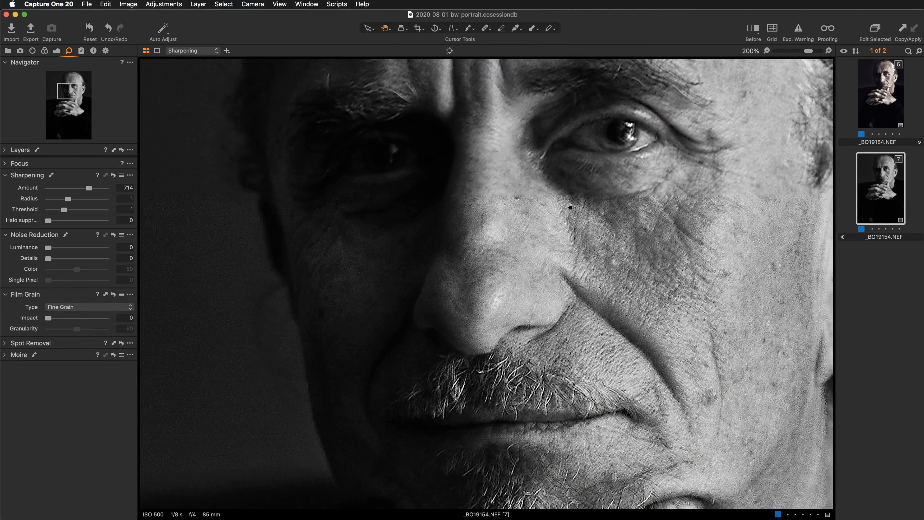
left_click_drag(554, 228, 547, 210)
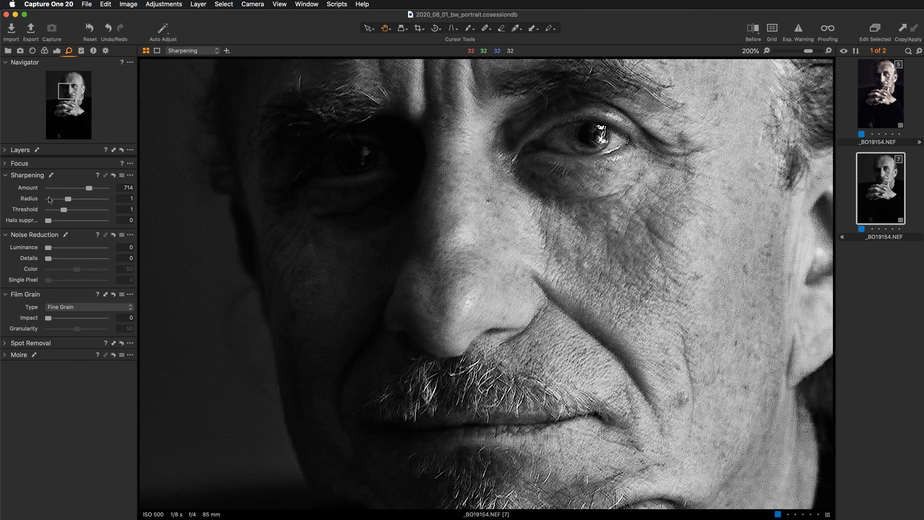
Add Silver Rich film grain with an impact of 55 and inspect it on the face
left_click(66, 308)
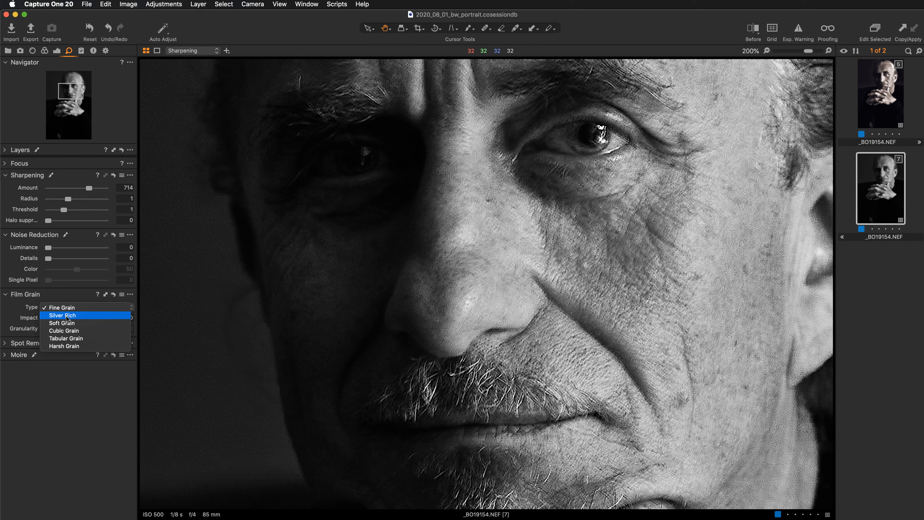
left_click(66, 317)
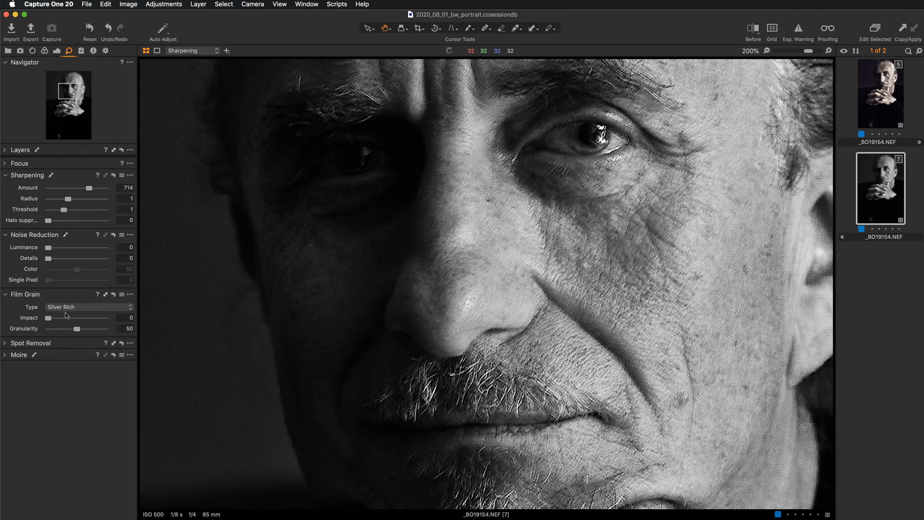
left_click(71, 309)
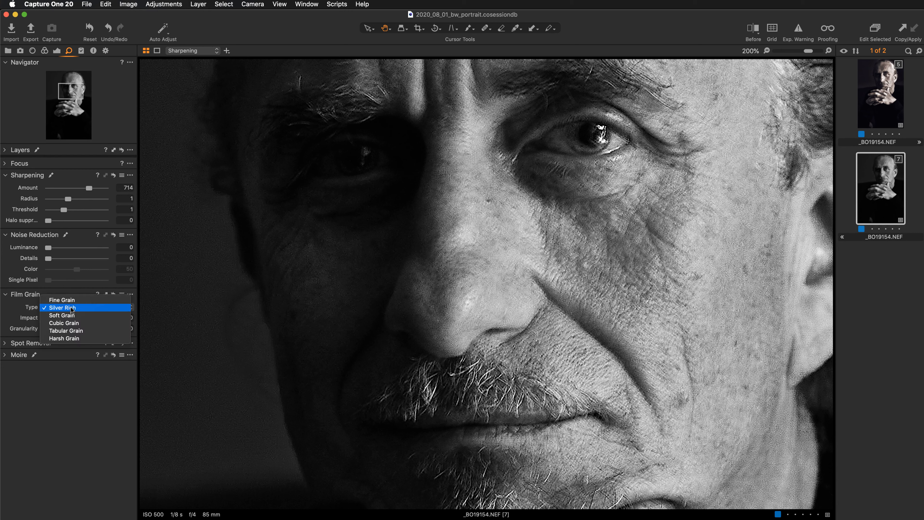
left_click(69, 309)
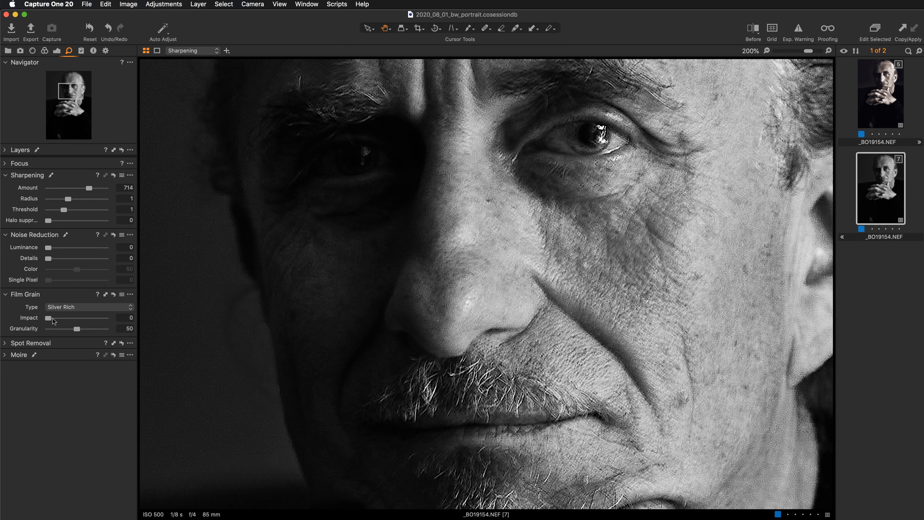
left_click_drag(48, 319, 82, 319)
left_click_drag(81, 319, 81, 320)
key("super+minus")
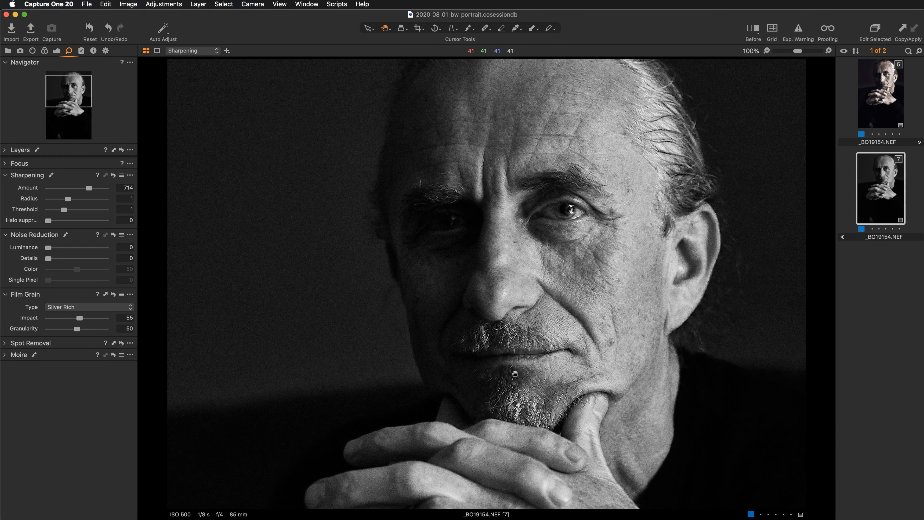
left_click_drag(501, 375, 501, 319)
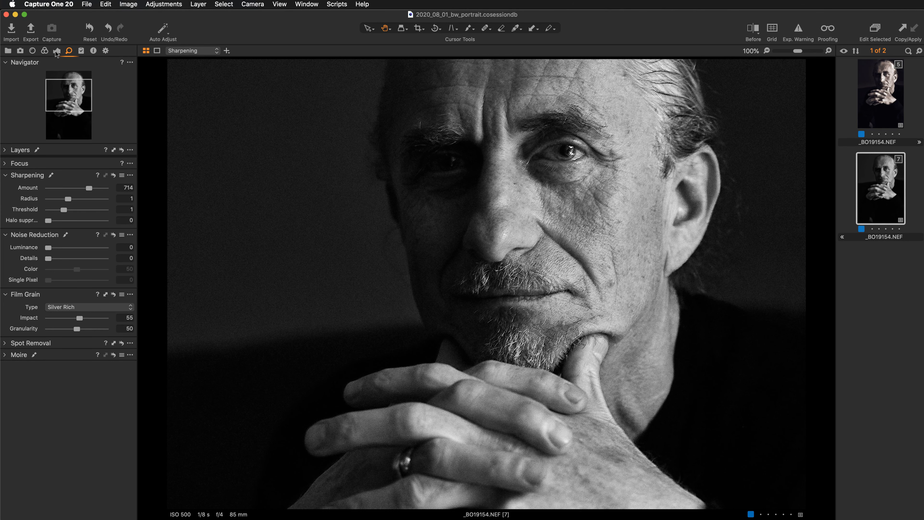
Expand the Layers tool to medium size and compare the portrait with the Sharpening layer off and on
left_click(6, 150)
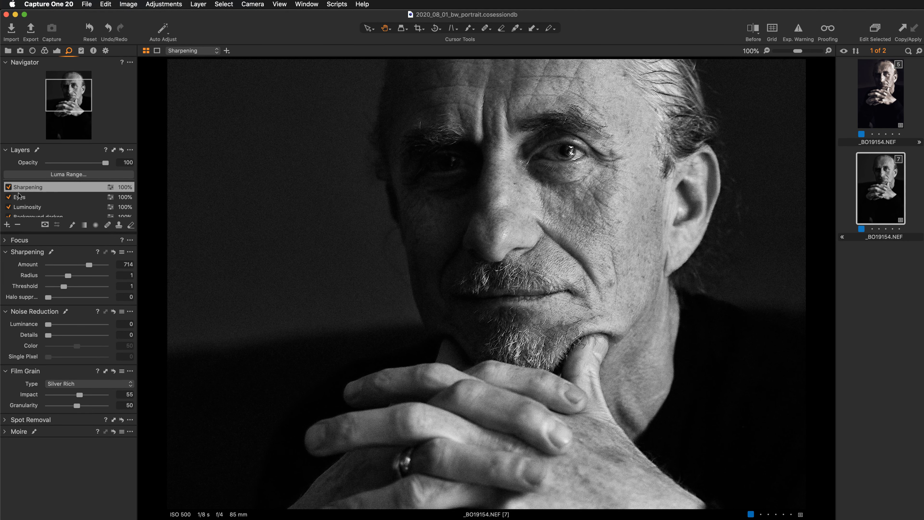
left_click(8, 187)
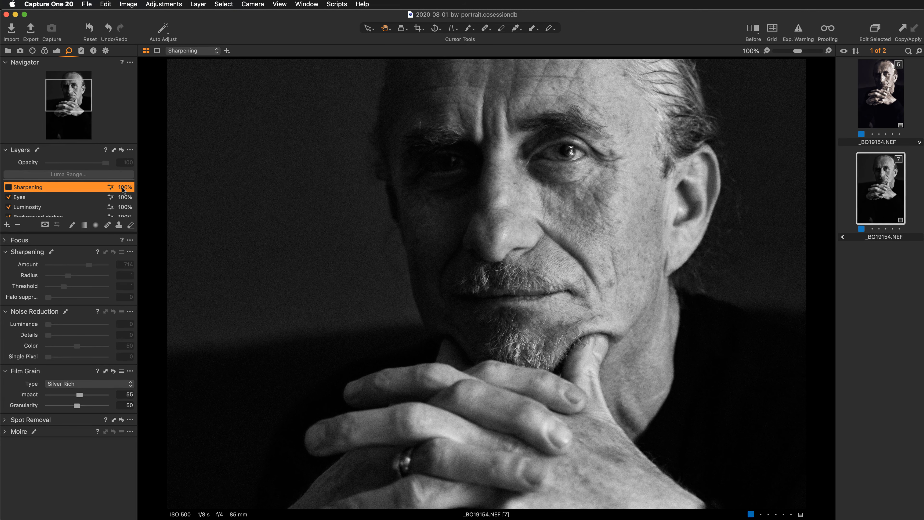
left_click(130, 149)
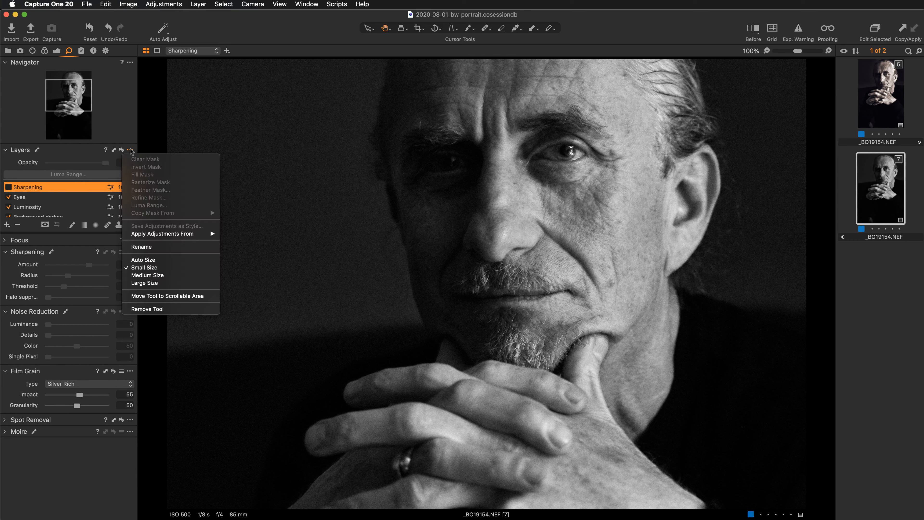
left_click(150, 275)
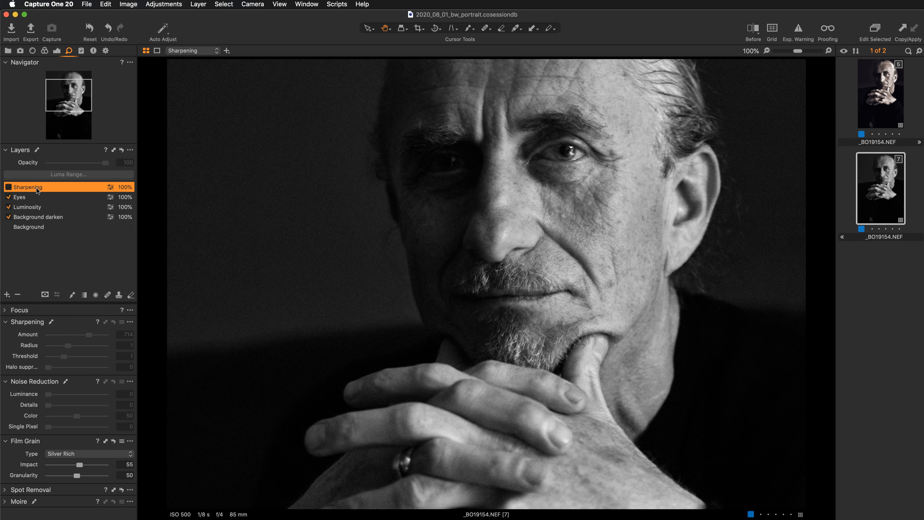
left_click(8, 187)
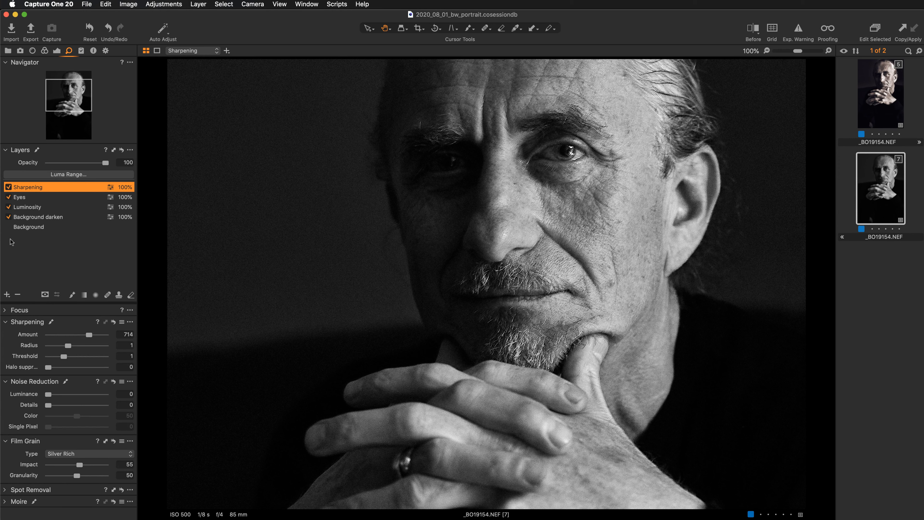
Review the Background layer's sharpening and noise reduction settings, and compare the face with the Sharpening layer off and on
left_click(37, 228)
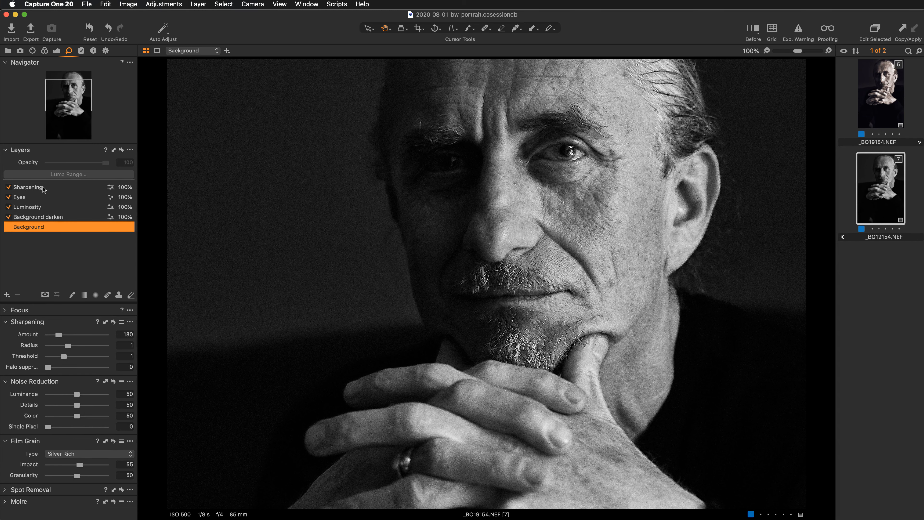
left_click(59, 188)
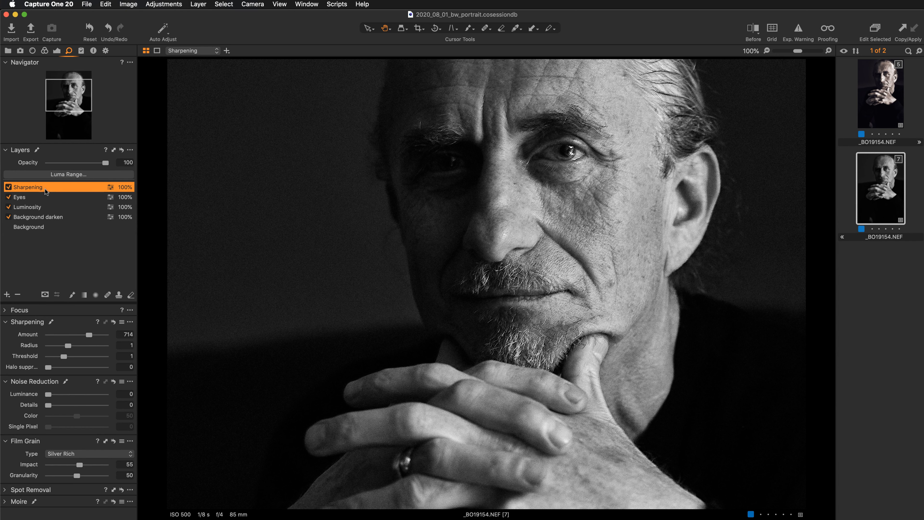
left_click(8, 188)
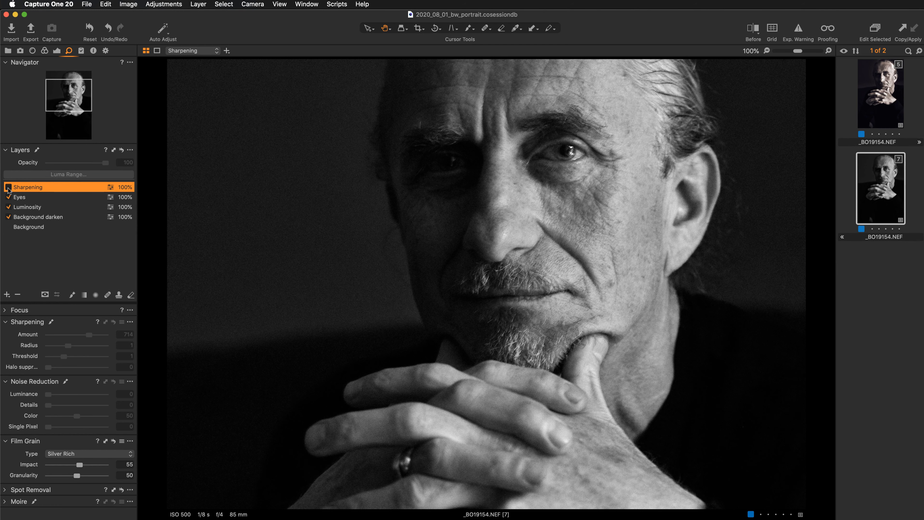
left_click(8, 188)
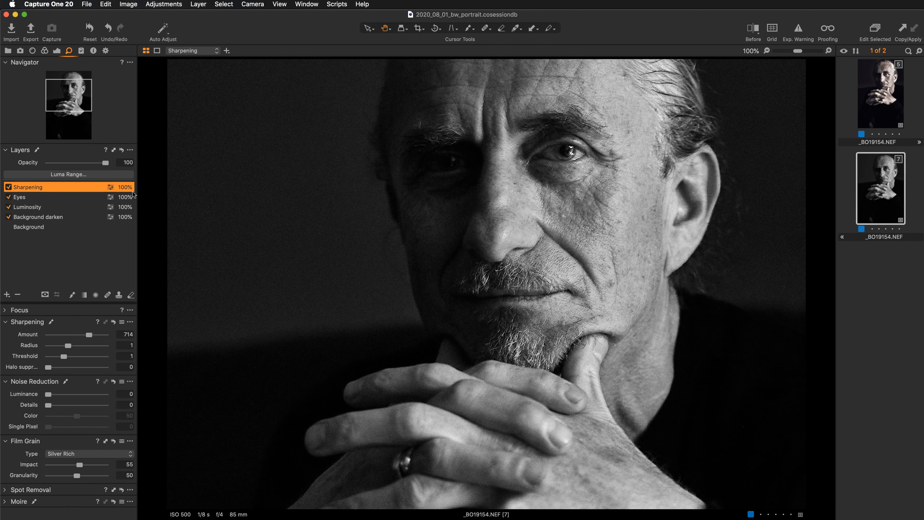
Recheck the Sharpening layer's effect on the face and hands, up close and in a wider view
left_click_drag(359, 369, 336, 325)
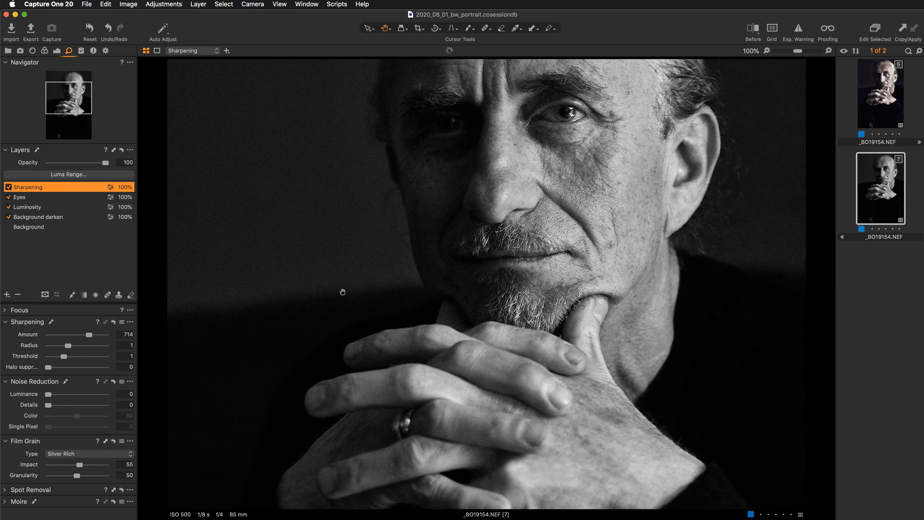
left_click(8, 188)
left_click(369, 30)
key("super+0")
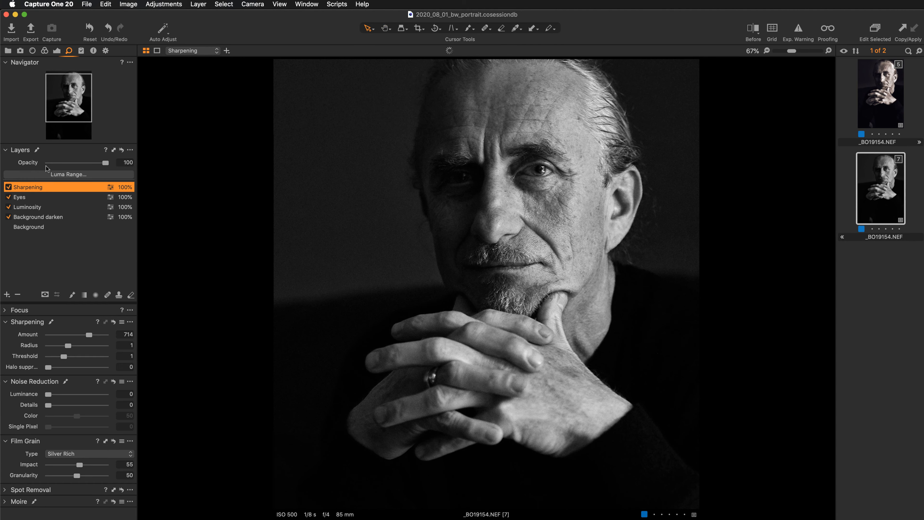
Raise the Luminosity layer's contrast slightly, starting from 6, and compare it with the reset contrast
left_click(43, 208)
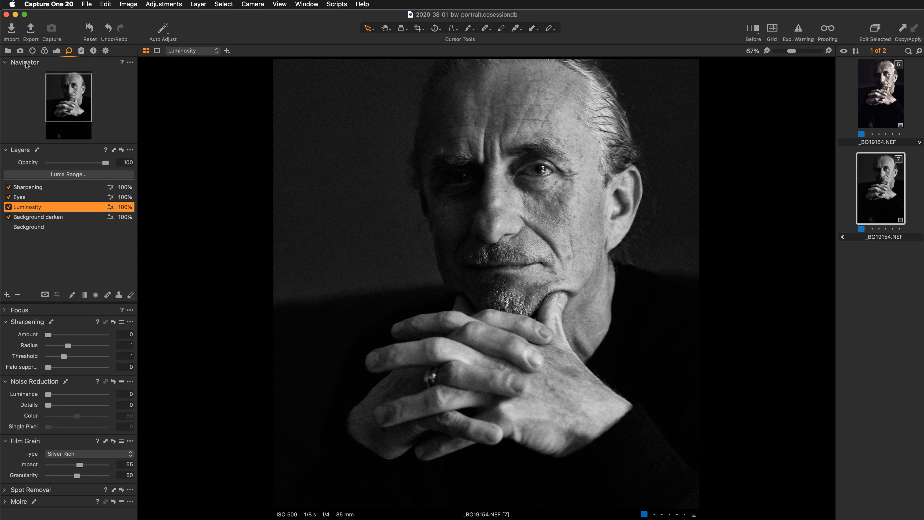
left_click(56, 51)
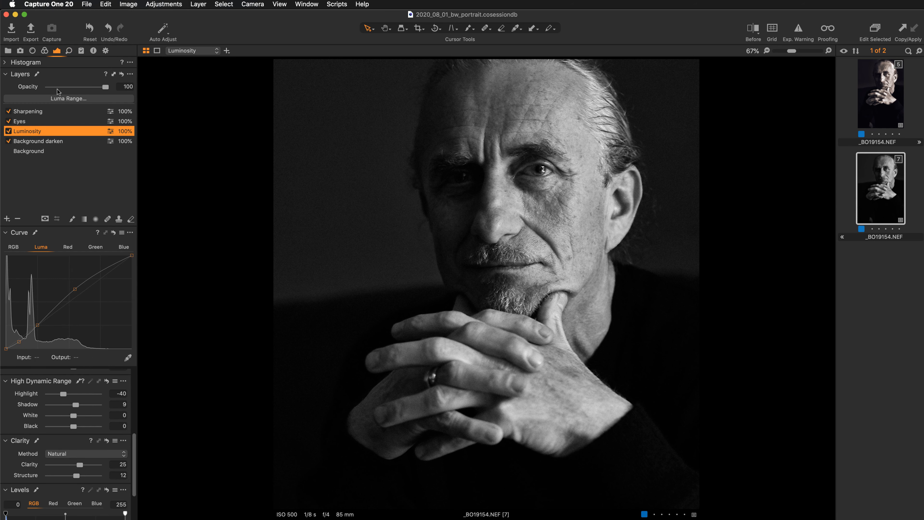
scroll(71, 427, "up", 5)
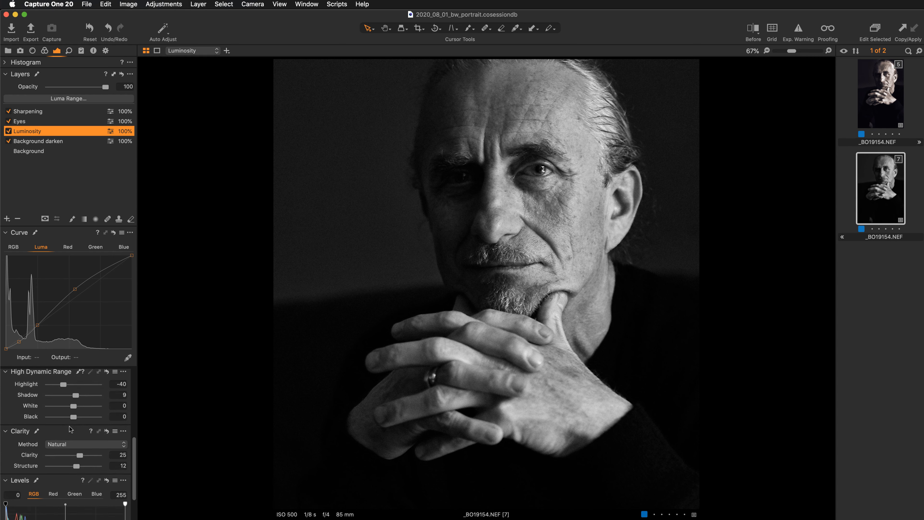
scroll(70, 429, "down", 2)
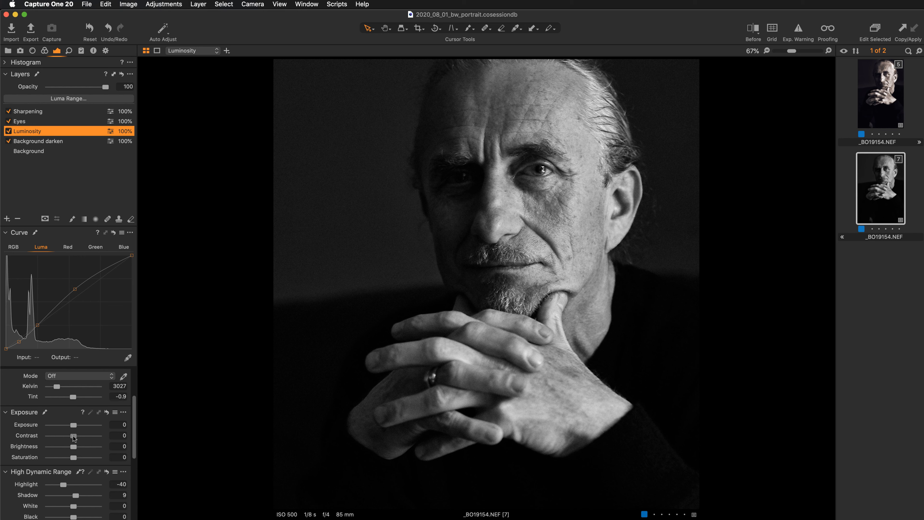
left_click_drag(73, 436, 76, 436)
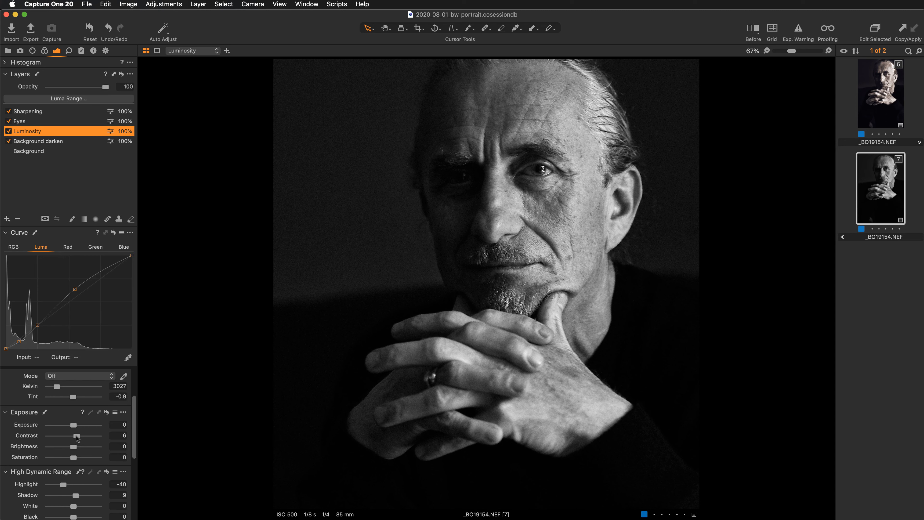
left_click(120, 436)
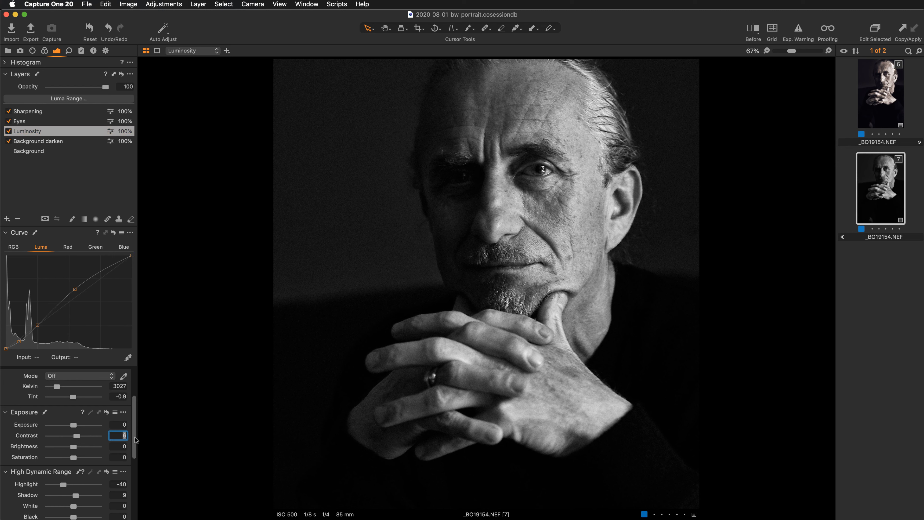
key("Up")
key("Up")
double_click(26, 437)
key("super+z")
Fit the whole portrait in view and compare the finished black-and-white edit with the original using the split before/after view
left_click(35, 113)
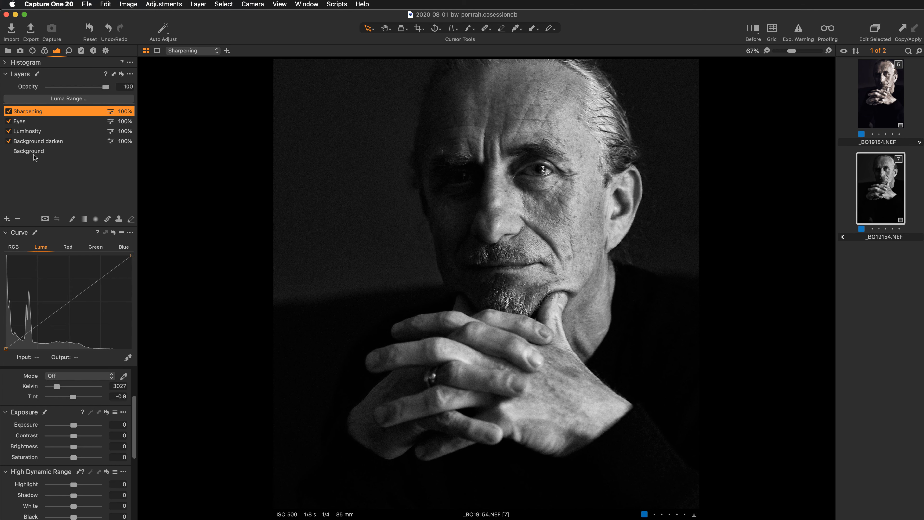
key("super+minus")
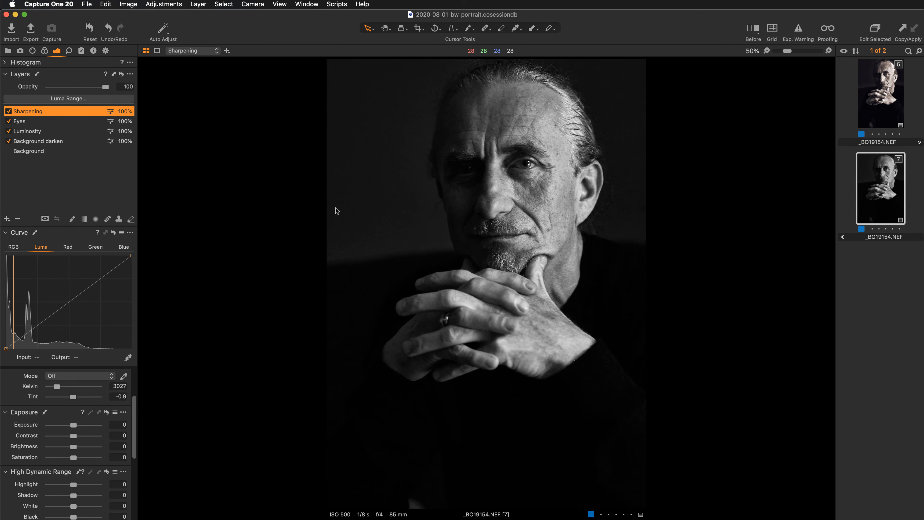
key("super+0")
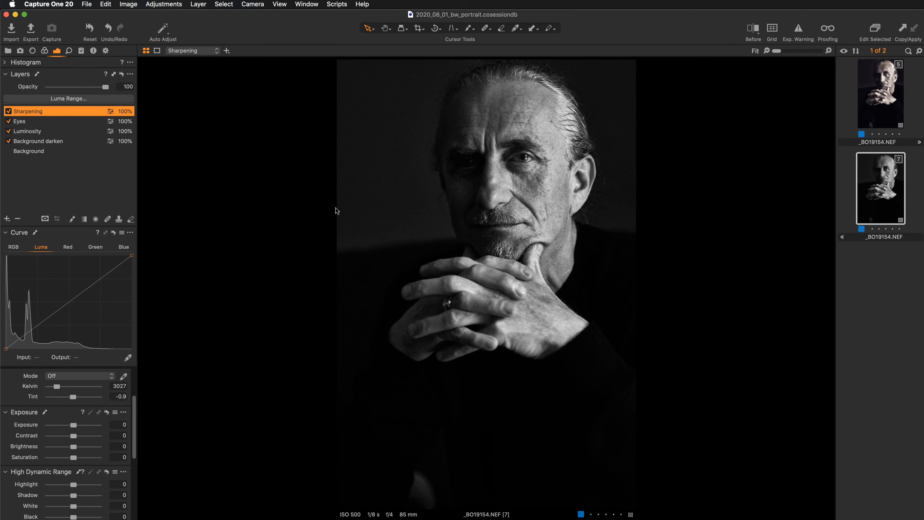
key("y")
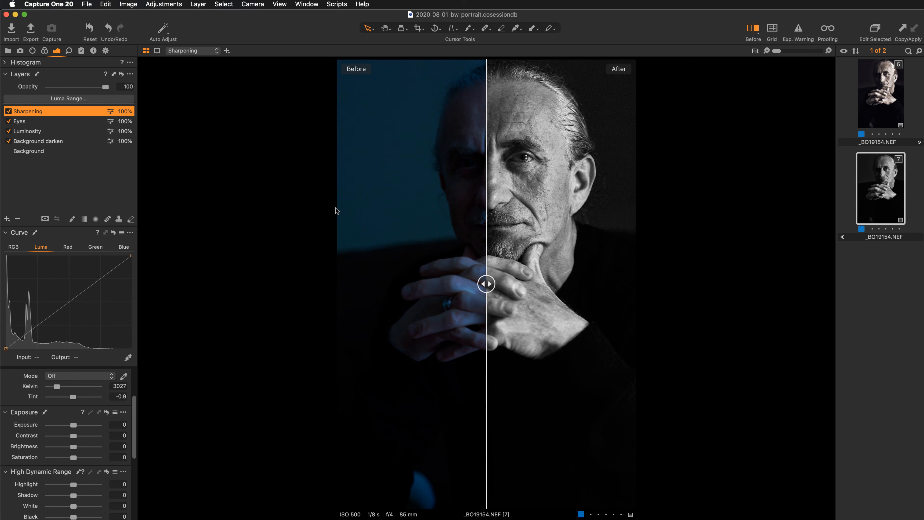
left_click_drag(484, 292, 338, 289)
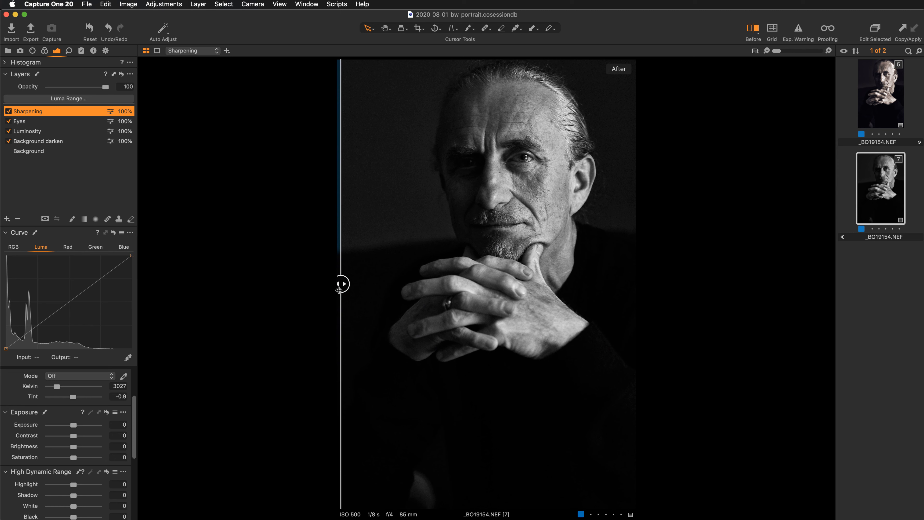
key("y")
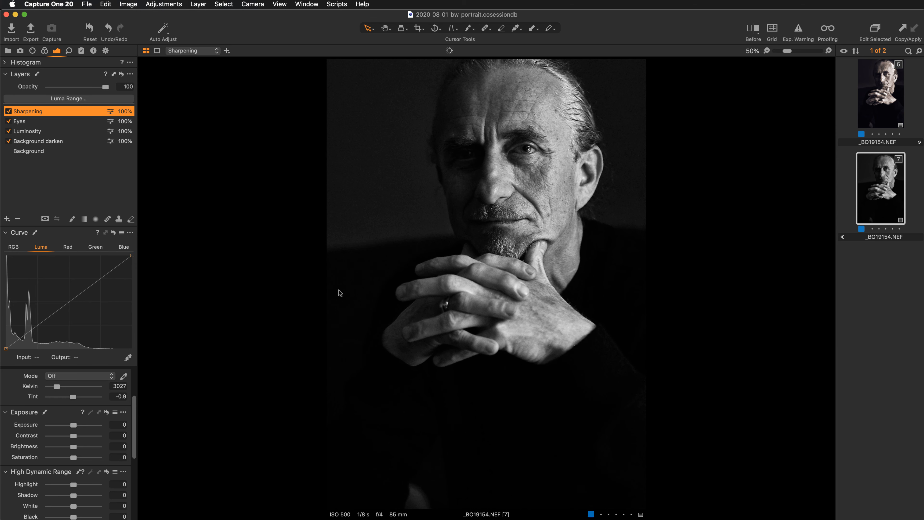
Add a new filled adjustment layer above Sharpening and name it Tint
key("super+plus")
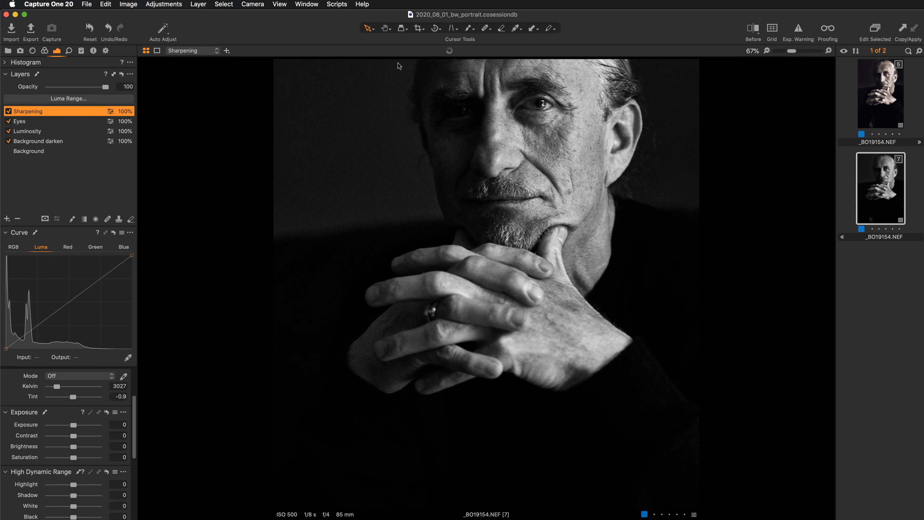
left_click(384, 28)
left_click_drag(440, 157, 419, 184)
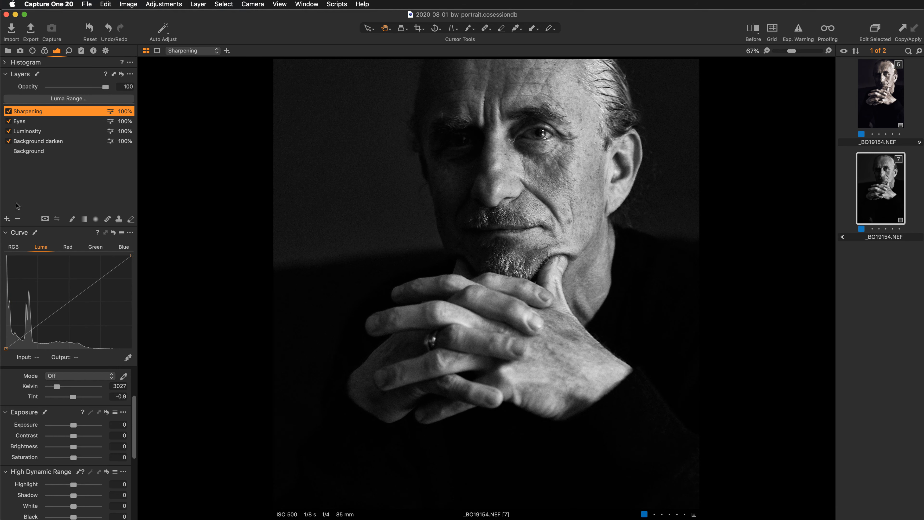
left_click(8, 218)
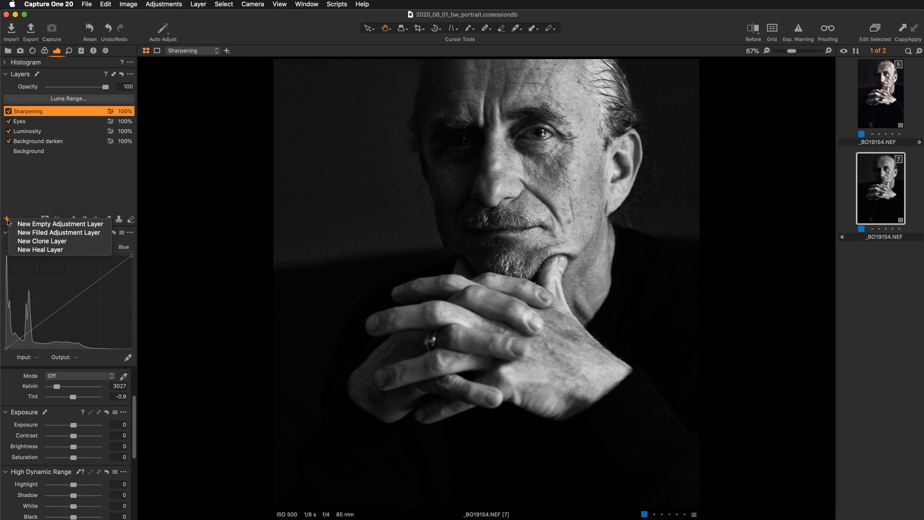
left_click(21, 233)
double_click(36, 111)
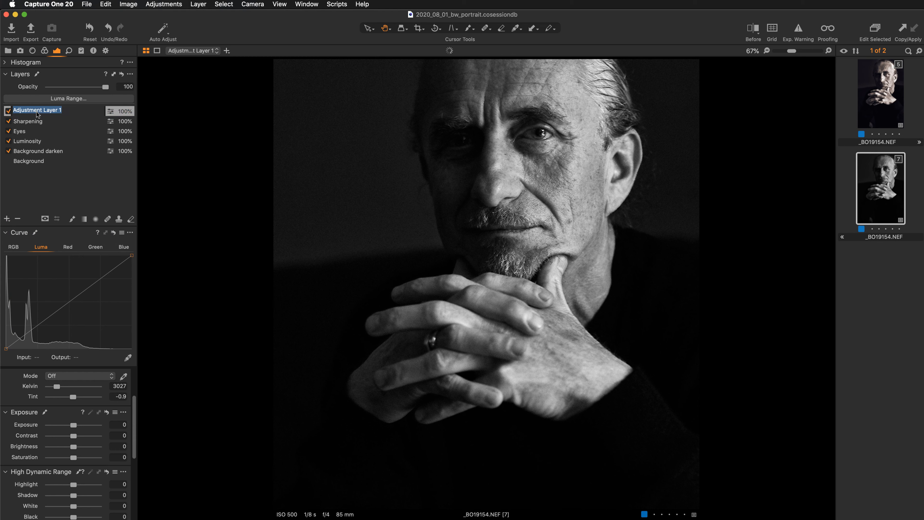
type("Tint")
key("Return")
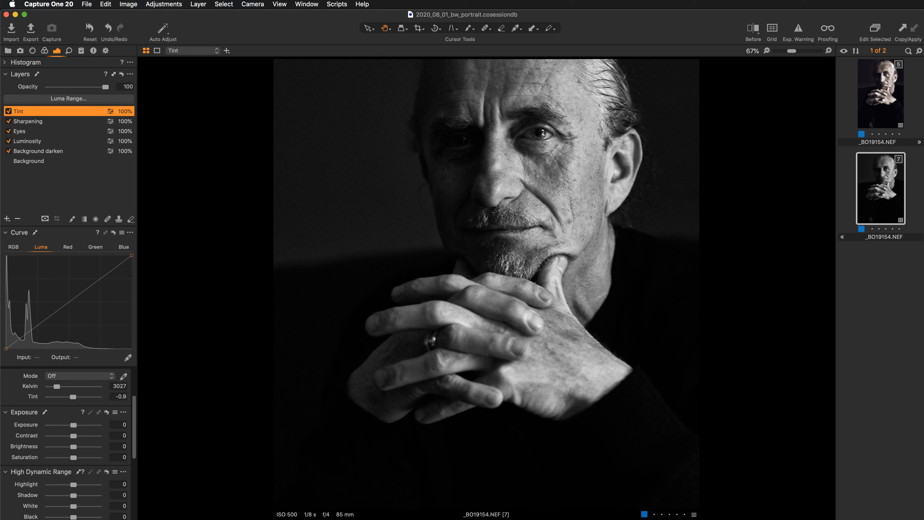
Expand the Color Balance tool, detach it as a floating panel beside the portrait, and enlarge its color wheels
left_click(44, 51)
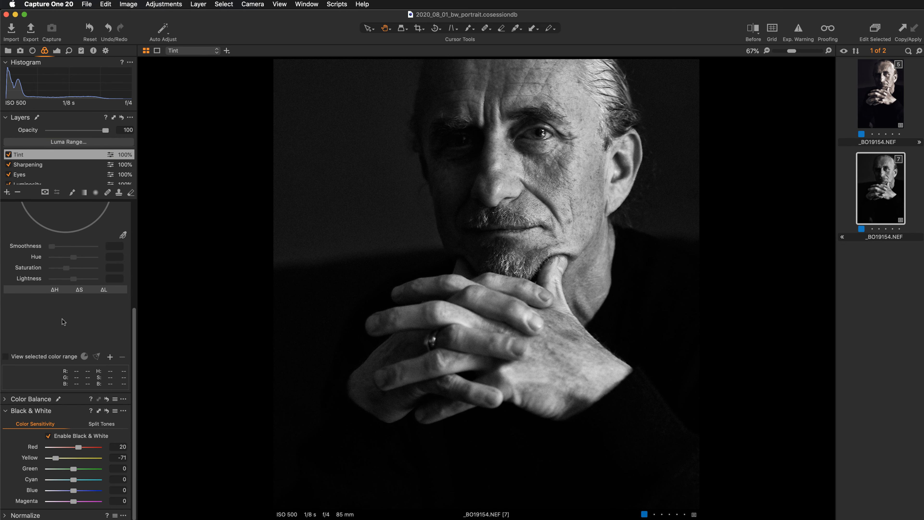
scroll(62, 319, "up", 5)
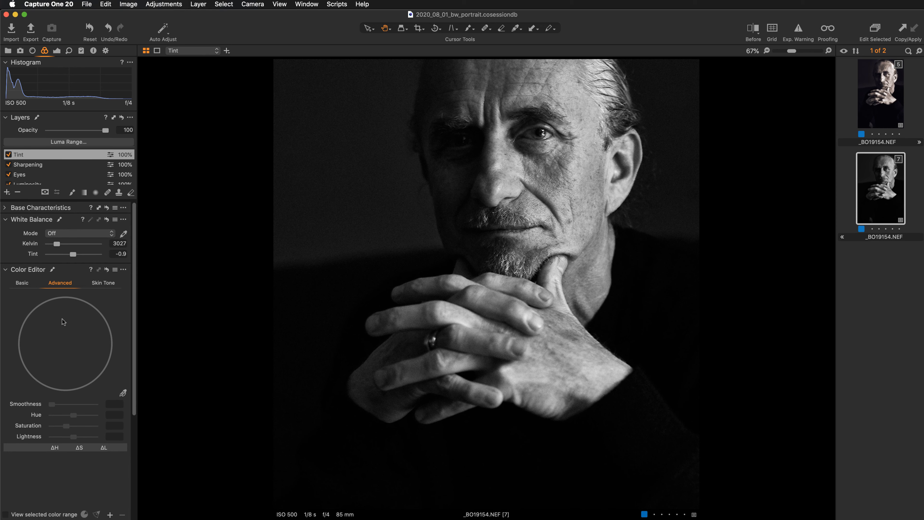
scroll(63, 319, "down", 5)
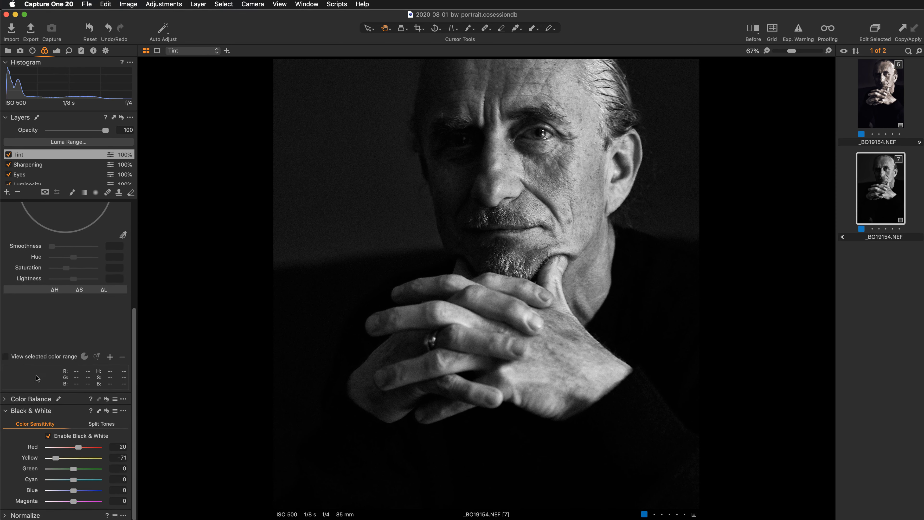
left_click(7, 401)
left_click_drag(30, 403, 213, 88)
left_click_drag(319, 214, 348, 240)
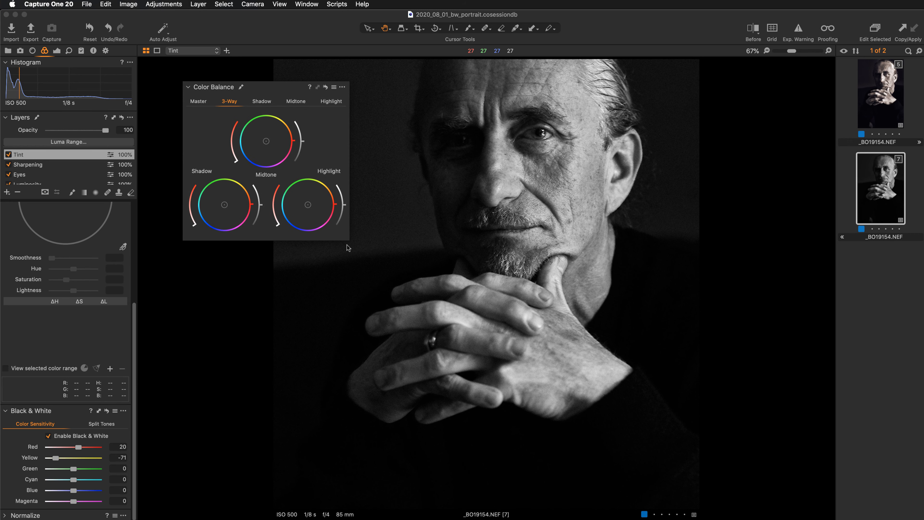
left_click_drag(280, 91, 259, 79)
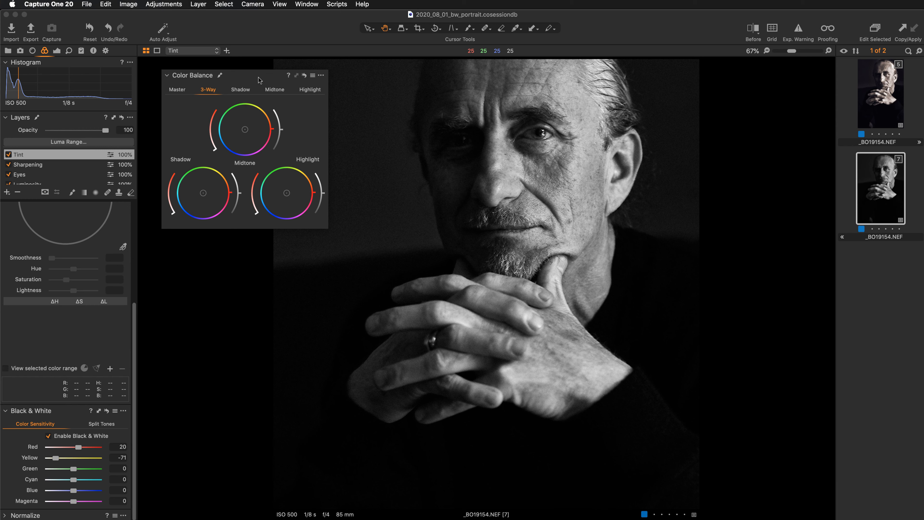
Tint the Tint layer's midtones a warm orange with Color Balance and strengthen the midtone saturation
left_click(245, 92)
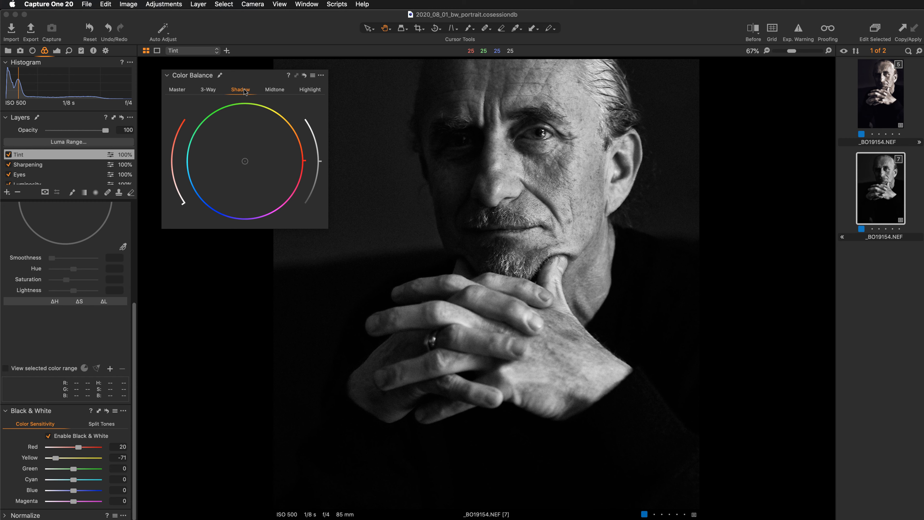
left_click(270, 94)
left_click_drag(246, 161, 266, 143)
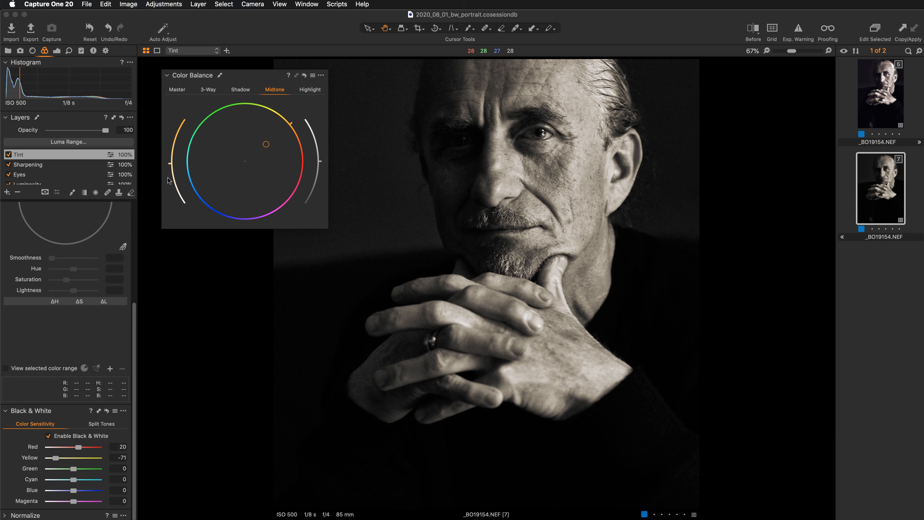
scroll(72, 349, "up", 5)
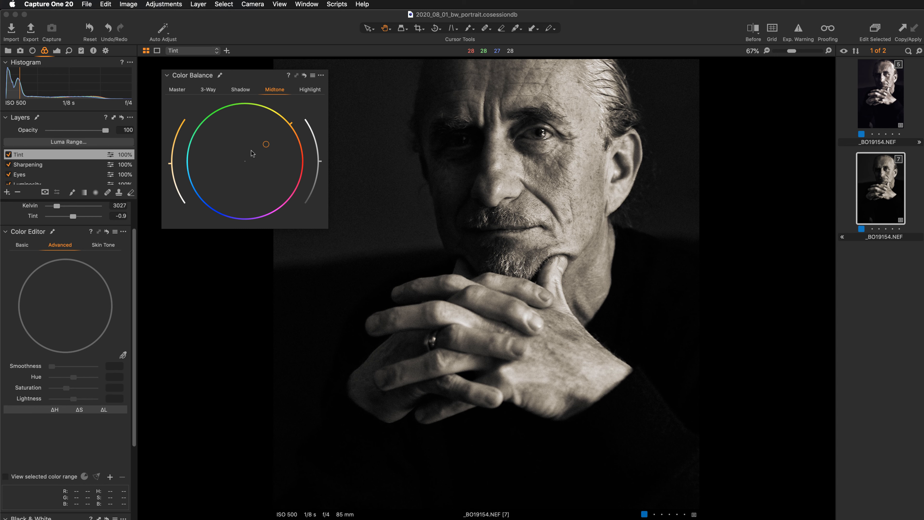
left_click_drag(266, 145, 268, 146)
left_click_drag(173, 164, 175, 146)
Try darkening the midtones in Color Balance, return their lightness to neutral, and compare the portrait with the Tint layer off and on
left_click_drag(320, 161, 322, 176)
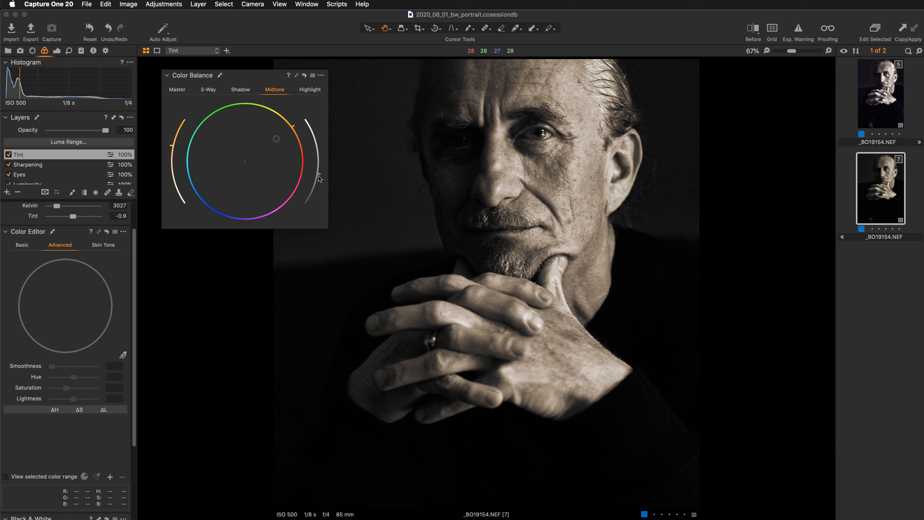
mouse_move(320, 175)
left_mouse_down()
mouse_move(313, 200)
mouse_move(327, 179)
left_mouse_up()
double_click(320, 176)
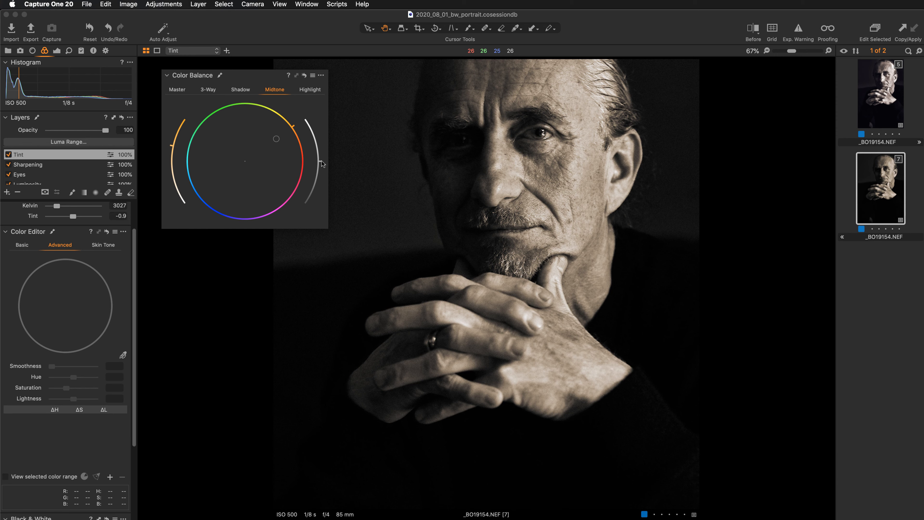
left_click_drag(321, 161, 322, 164)
left_click_drag(321, 164, 321, 172)
left_click_drag(320, 172, 322, 166)
left_click(8, 155)
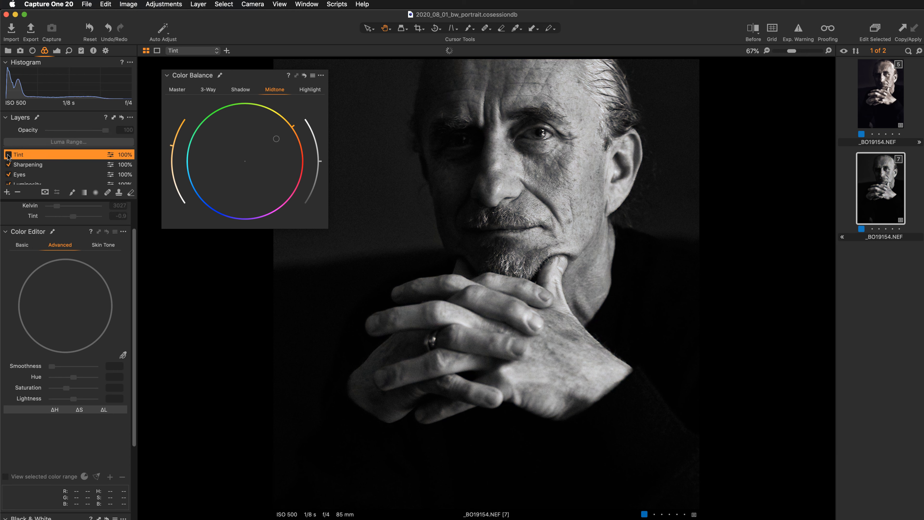
left_click(8, 155)
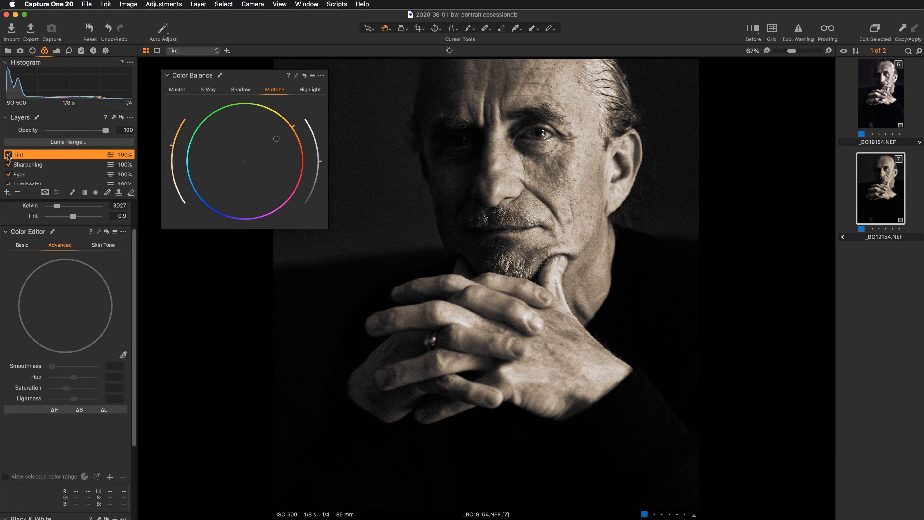
Give the shadows of the Tint layer a very slight blue tint and compare the portrait with the layer off and on
left_click(239, 91)
left_click_drag(244, 163, 242, 166)
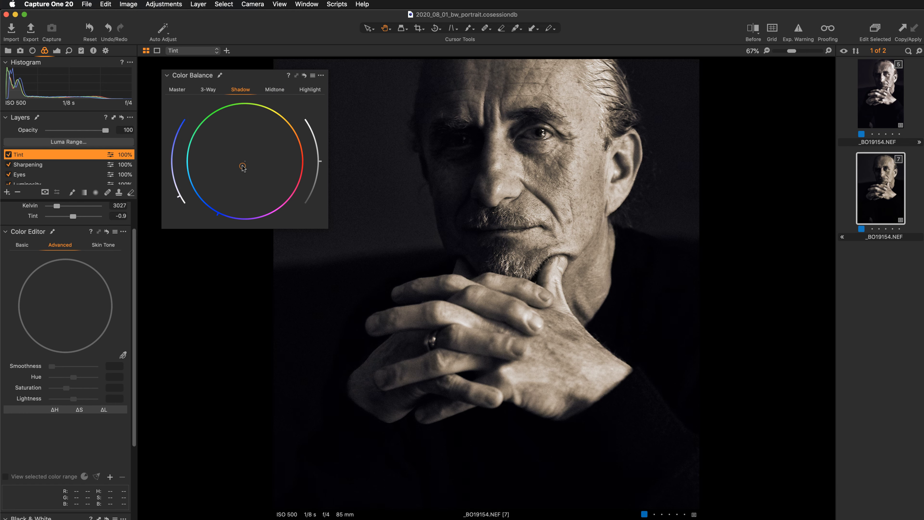
left_click_drag(243, 166, 243, 165)
left_click_drag(242, 166, 242, 166)
left_click(8, 155)
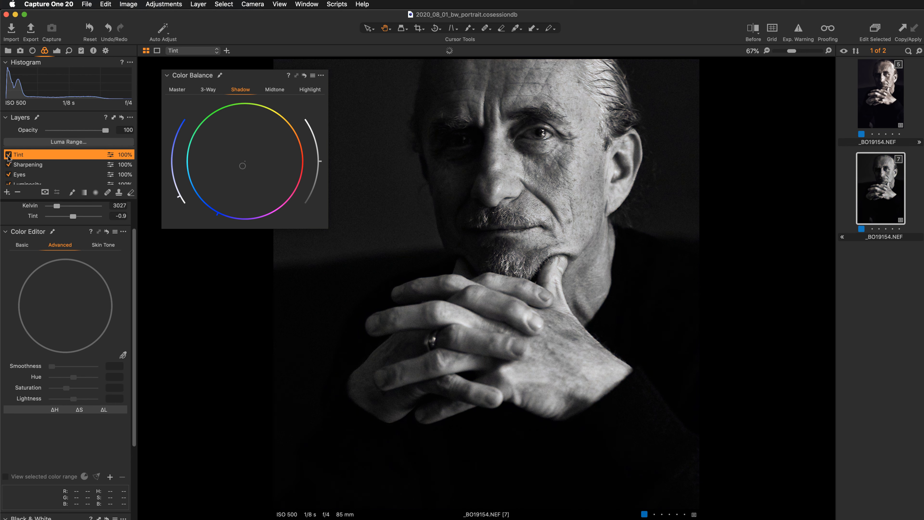
left_click(8, 155)
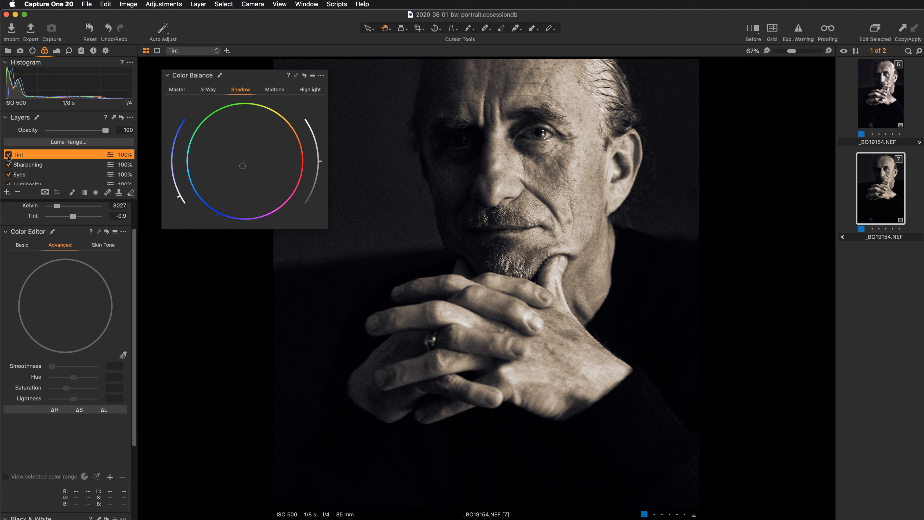
Reduce the saturation of the warm midtone tint slightly and compare the portrait with the Tint layer off and on
left_click(278, 92)
left_click_drag(171, 148, 168, 151)
left_click(9, 155)
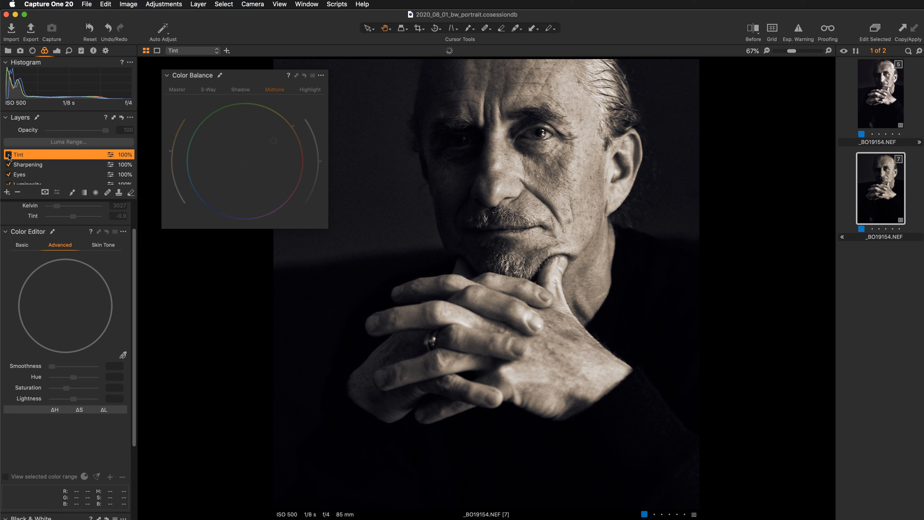
left_click(8, 154)
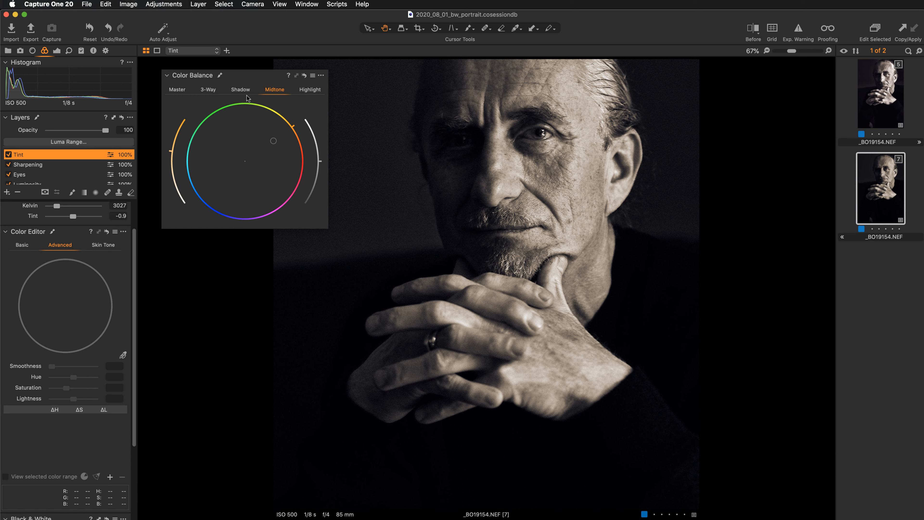
Try a lower opacity on the Tint layer, restore it to 100, and check the whole portrait
left_click_drag(105, 130, 86, 132)
left_click_drag(88, 132, 108, 132)
double_click(381, 278)
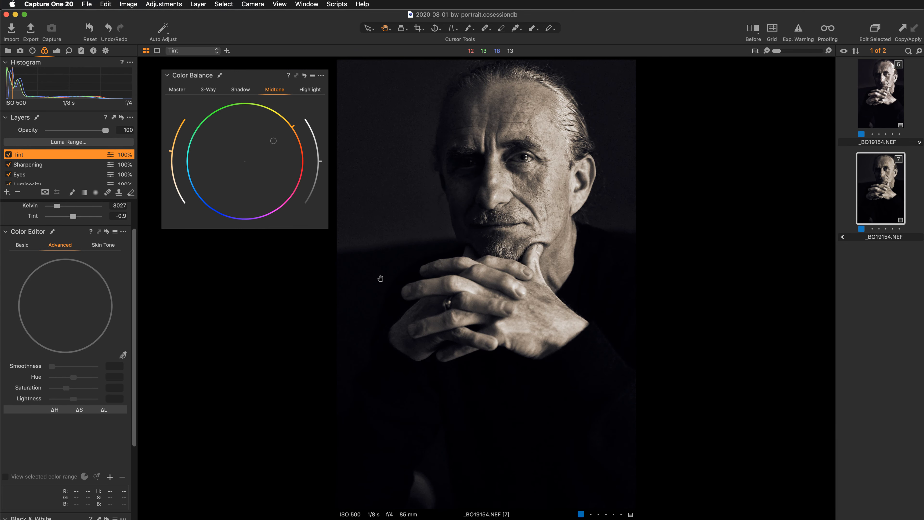
Try shifting all tones of the Tint layer slightly towards warm orange with the Master wheel of Color Balance
left_click(178, 91)
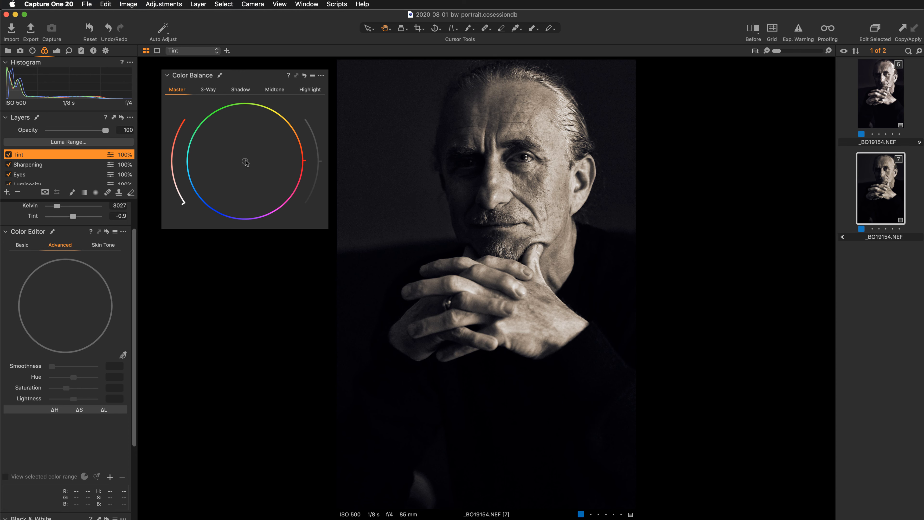
mouse_move(245, 162)
left_mouse_down()
mouse_move(259, 144)
mouse_move(268, 171)
mouse_move(256, 150)
left_mouse_up()
left_click(272, 90)
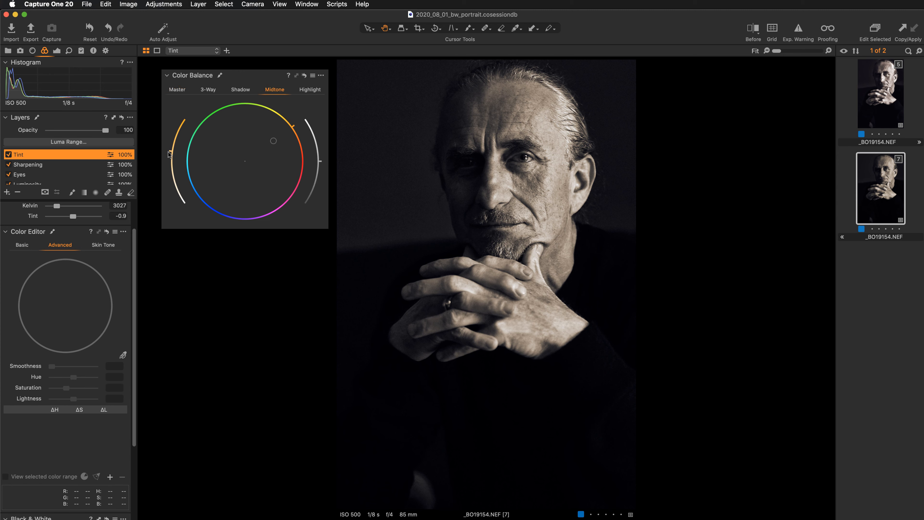
Fine-tune the saturation of the warm midtone tint and dock the floating Color Balance tool directly below Layers
left_click_drag(169, 154, 168, 153)
left_click_drag(262, 75, 106, 210)
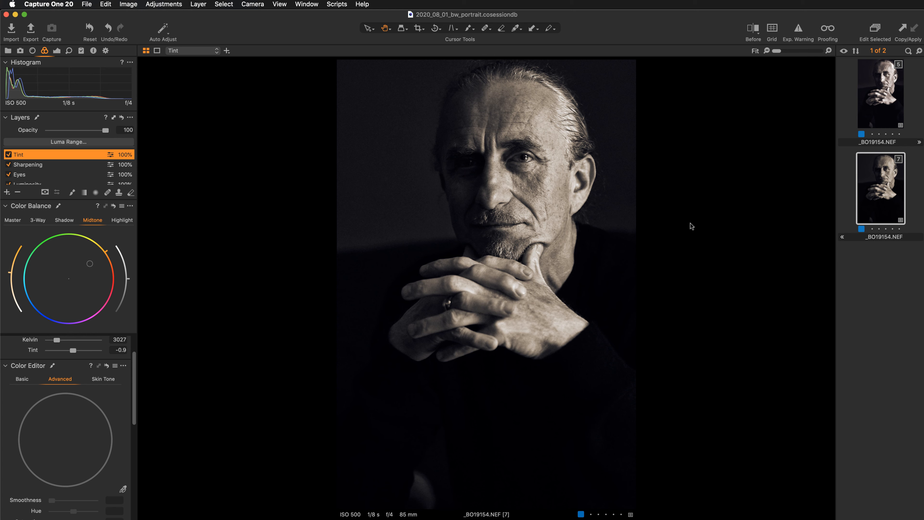
Clone the tinted portrait variant, show both variants side by side, and turn off the Tint layer on the clone
right_click(867, 197)
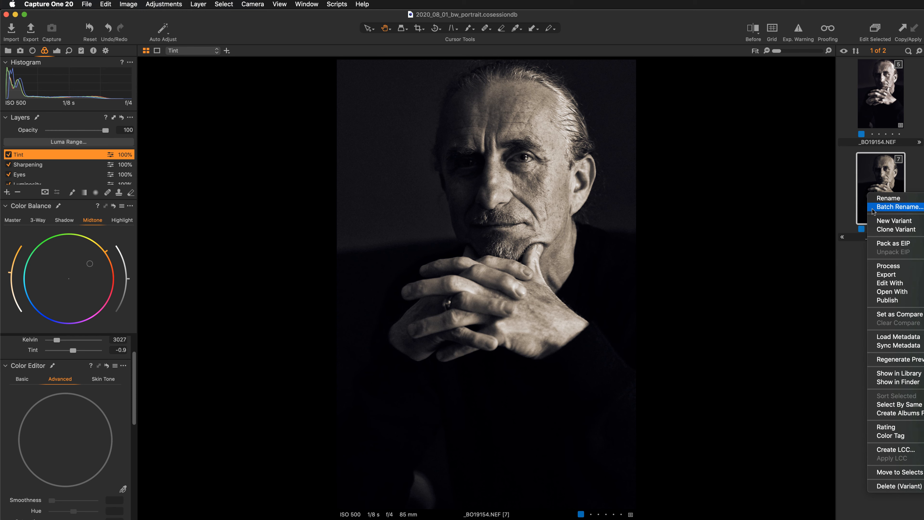
left_click(885, 230)
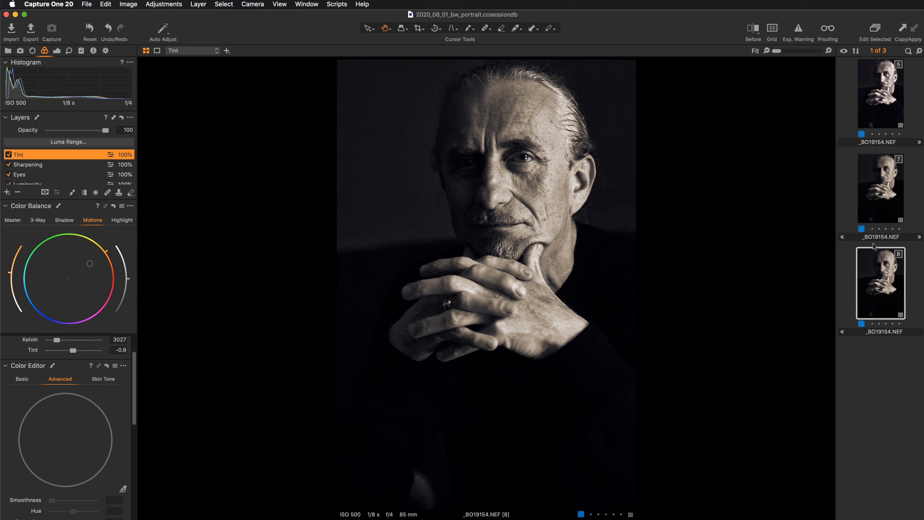
left_click(876, 211, "super")
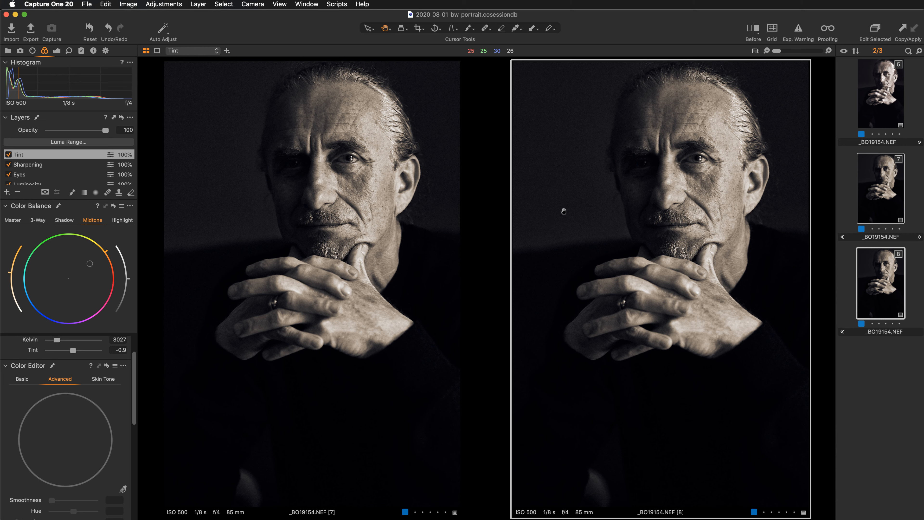
left_click(8, 154)
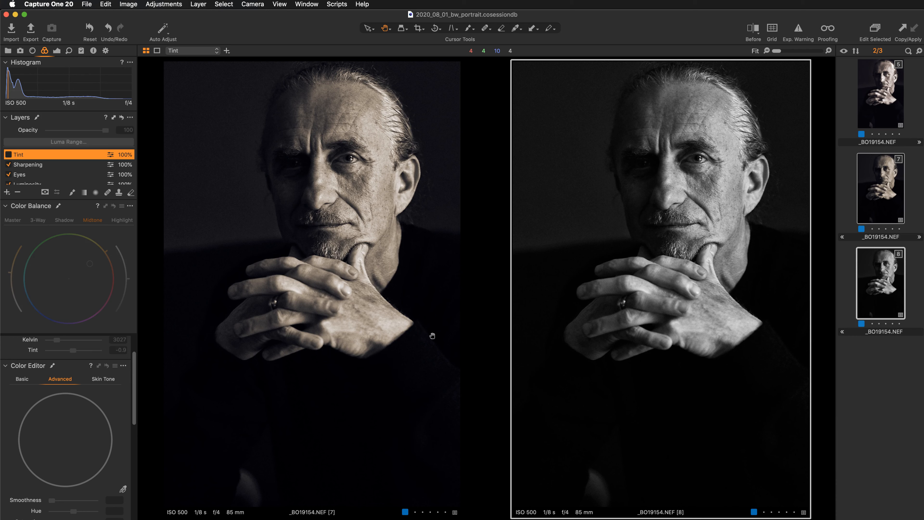
On the tinted variant, shift the shadow hue slightly towards violet-blue and raise the shadow tint's saturation a little
left_click(433, 336)
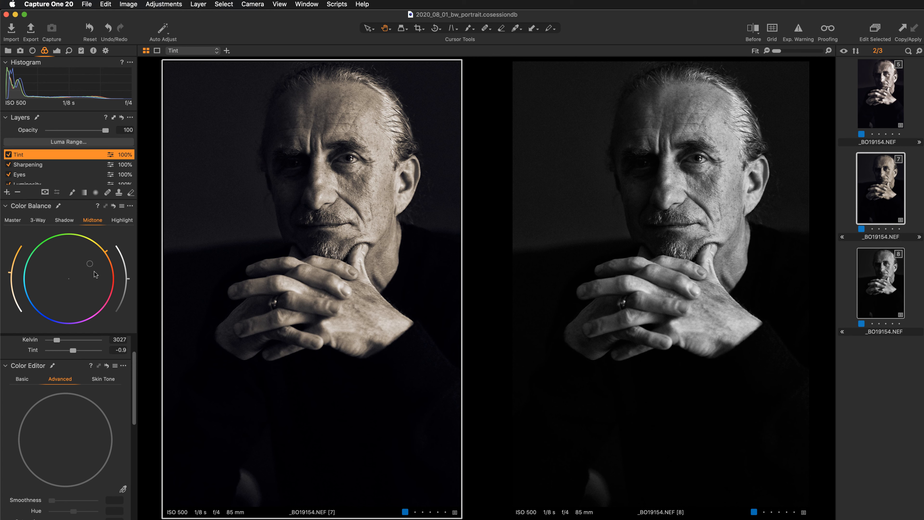
left_click(64, 220)
left_click_drag(48, 321, 63, 327)
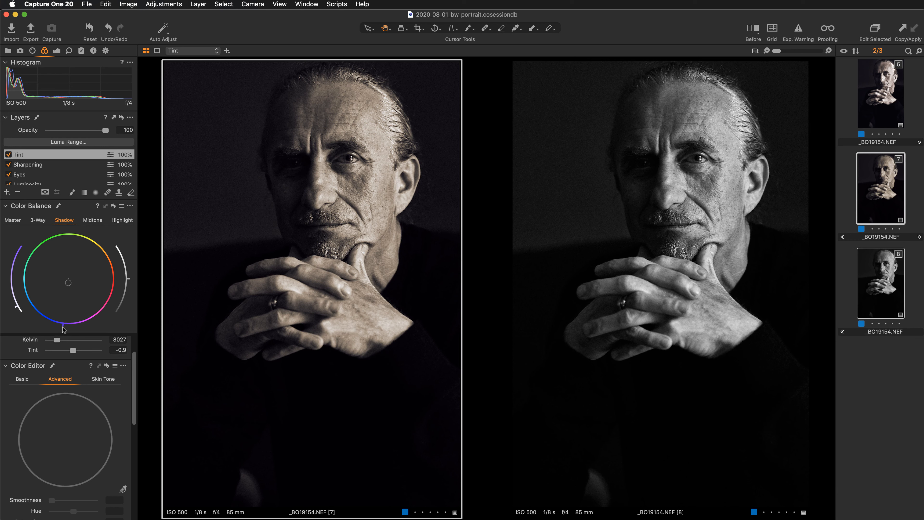
left_click_drag(17, 309, 16, 306)
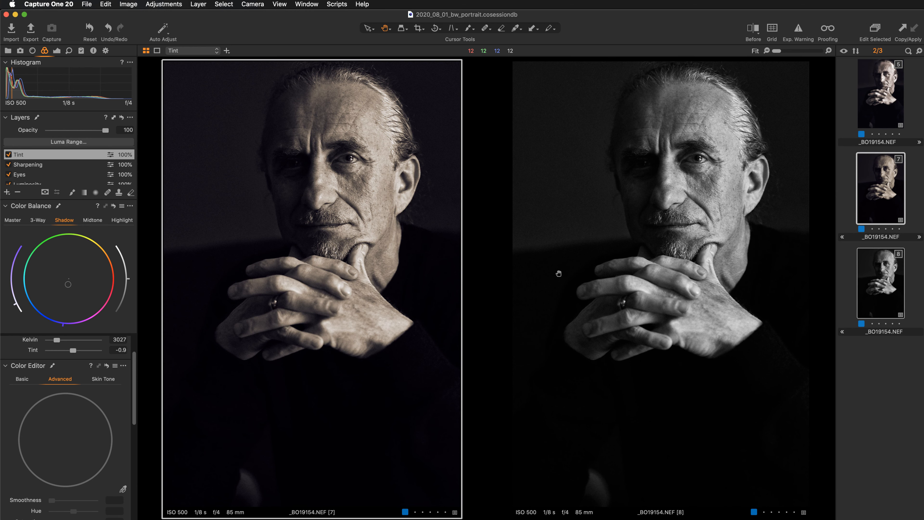
Show only the untinted clone with the tools hidden and inspect the face and hands at 100%
left_click(902, 395)
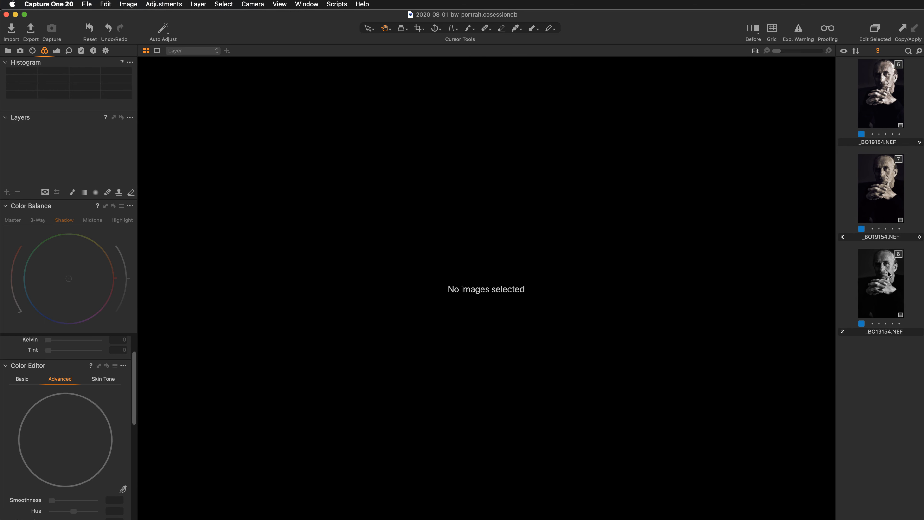
left_click(879, 298)
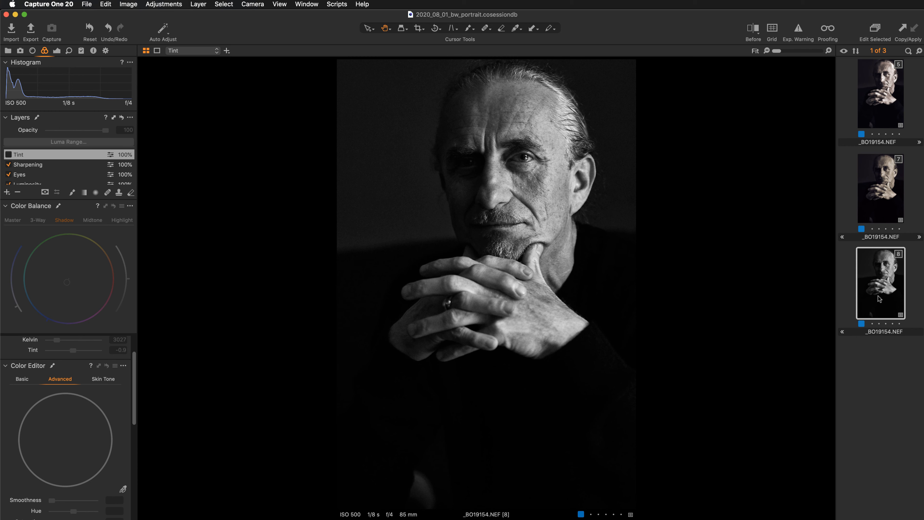
key("super+t")
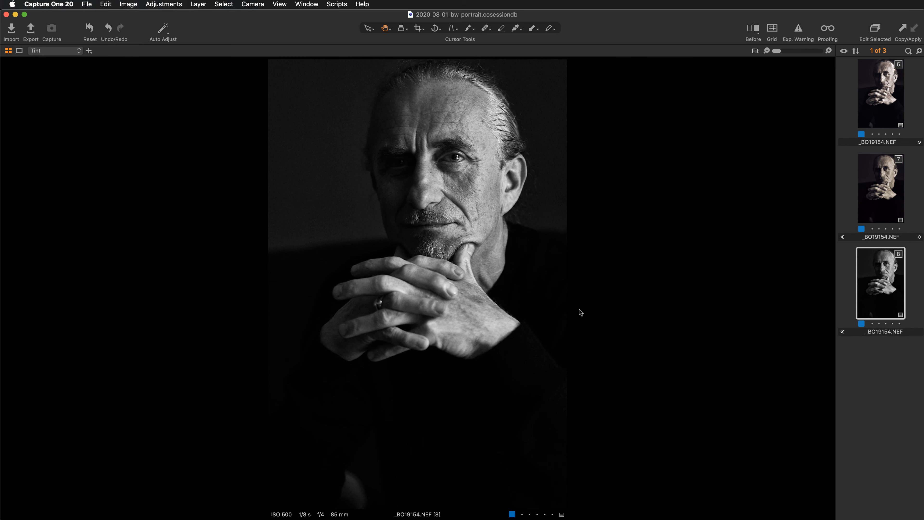
left_click(522, 305)
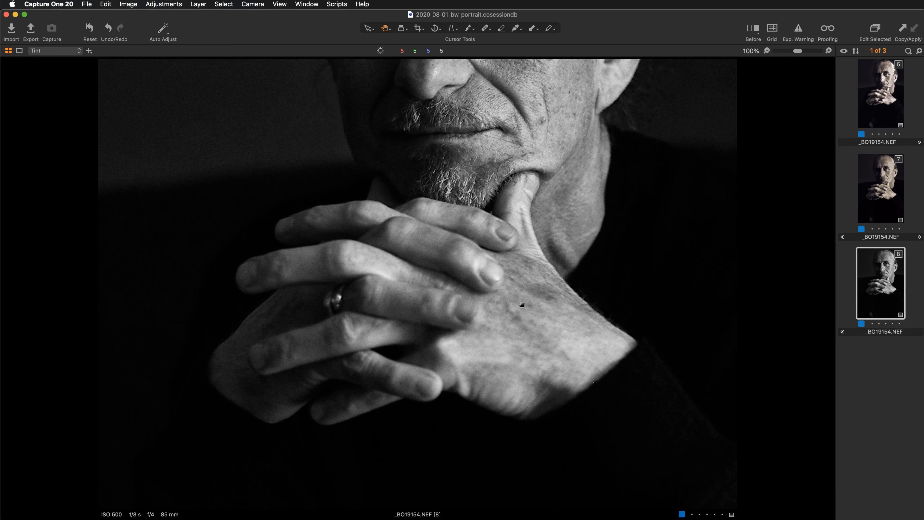
left_click_drag(611, 162, 633, 245)
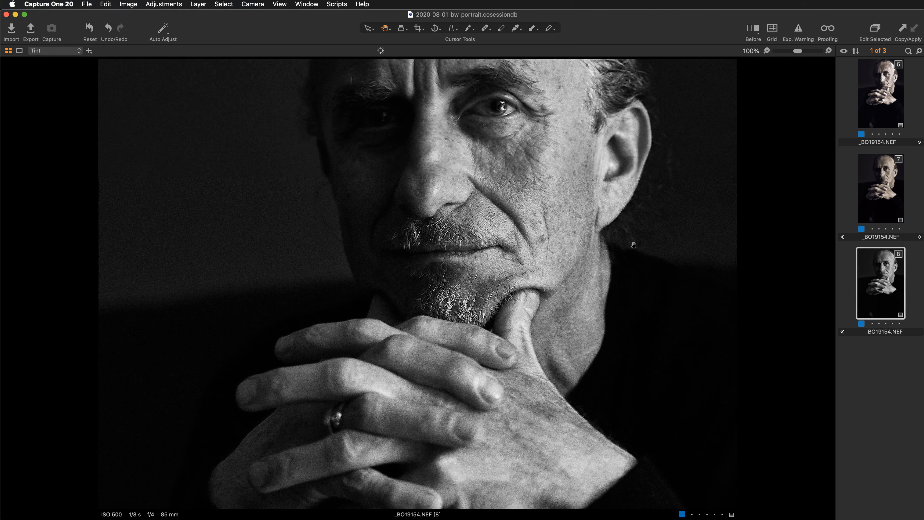
Compare the tinted and untinted variants side by side, first close up and then with the whole portrait visible
left_click(885, 190)
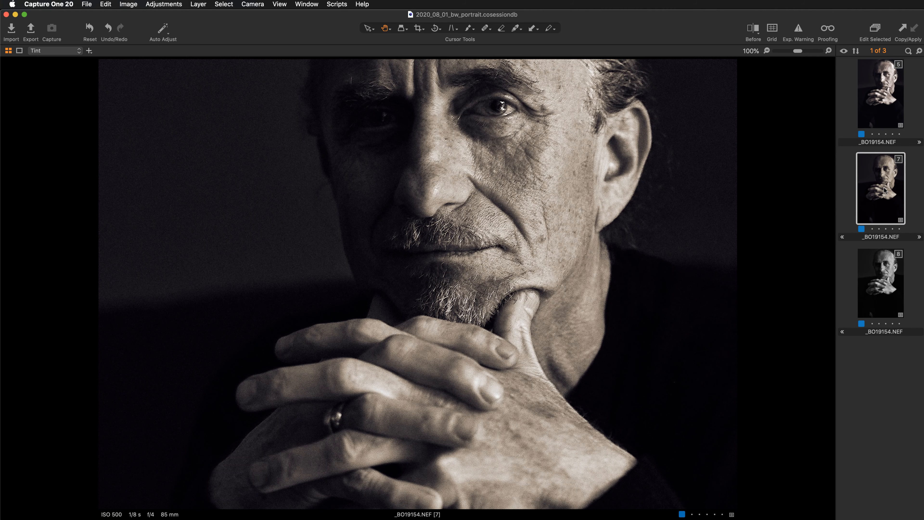
left_click(884, 279, "super")
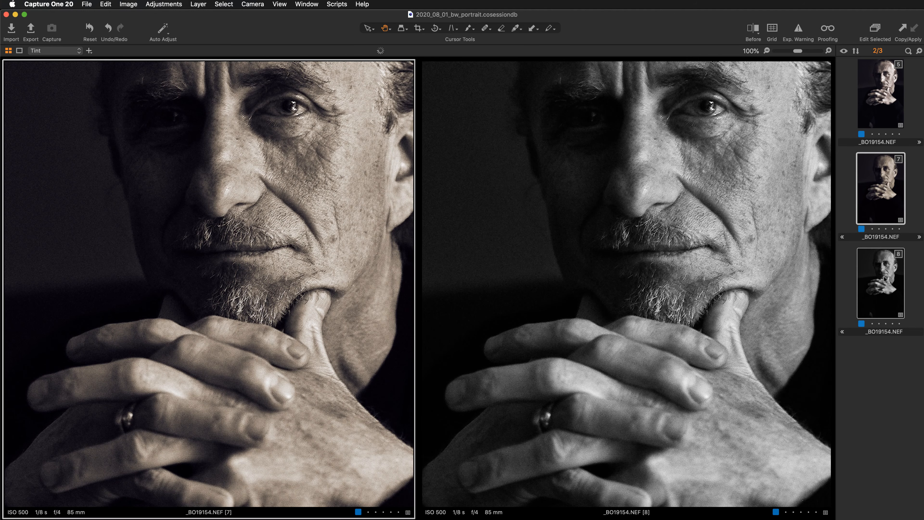
double_click(605, 247)
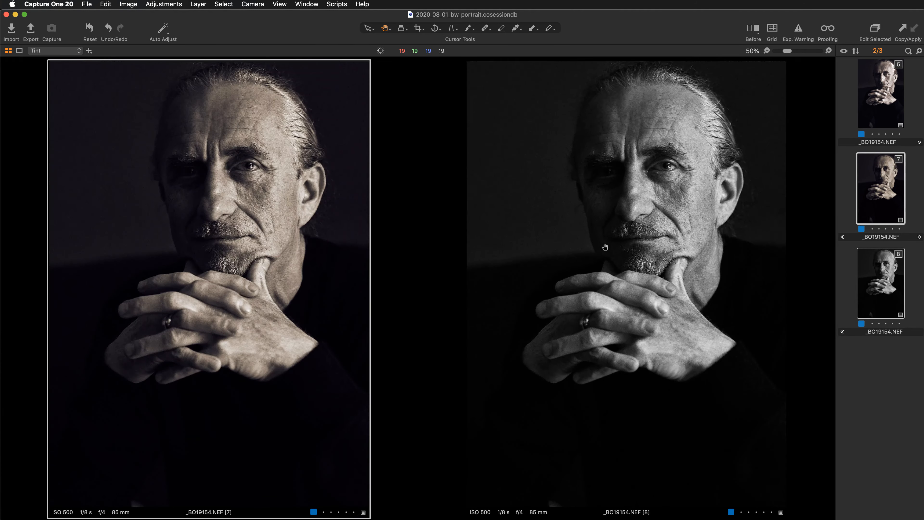